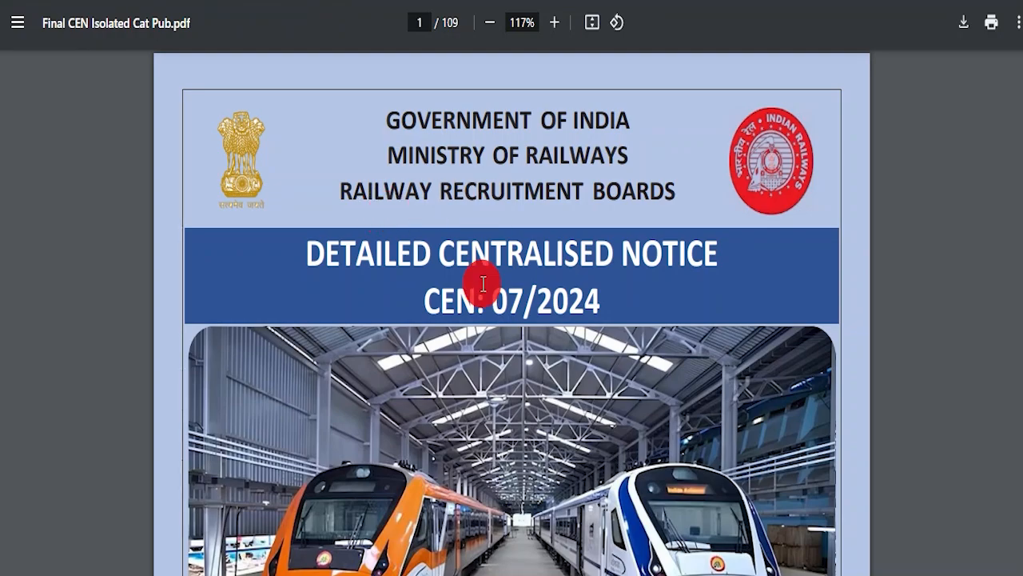
{"action": "scroll", "coordinate": [480, 272], "scroll_direction": "down", "scroll_amount": 8}
{"action": "scroll", "coordinate": [475, 267], "scroll_direction": "up", "scroll_amount": 8}
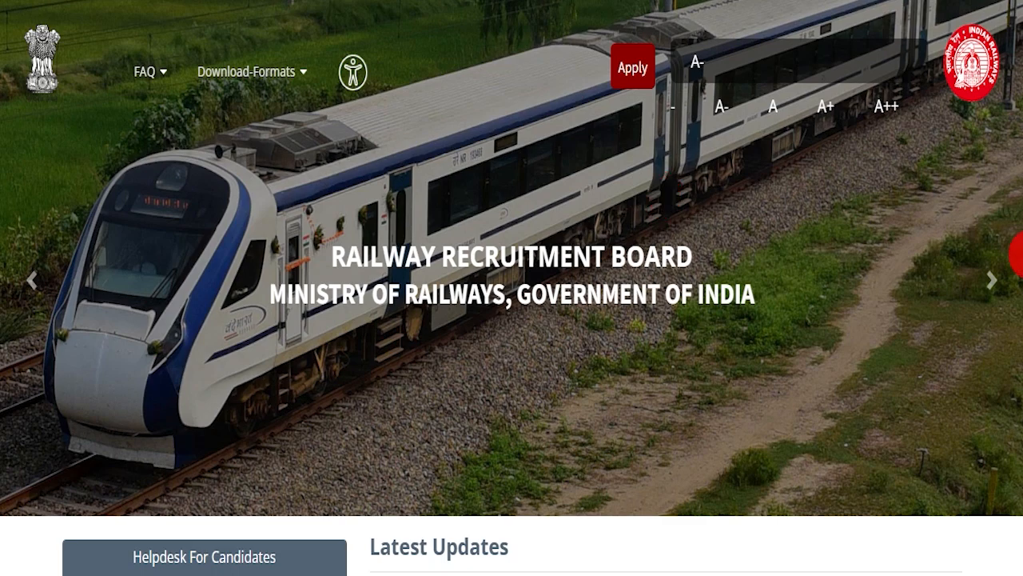
- Browse through the banner slides on the Railway Recruitment Board homepage
{"action": "left_click", "coordinate": [997, 281]}
{"action": "left_click", "coordinate": [995, 284]}
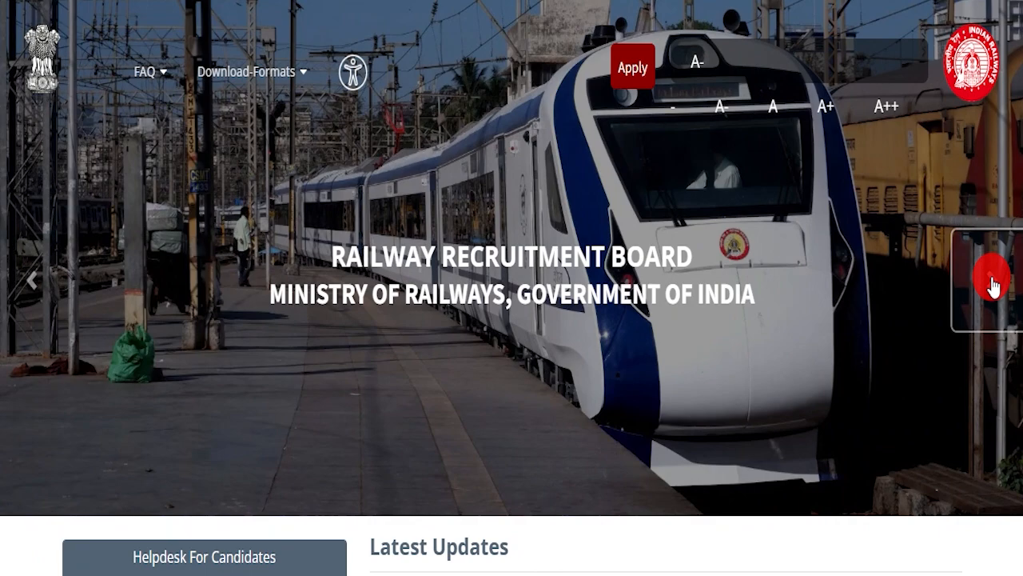
{"action": "left_click", "coordinate": [992, 285]}
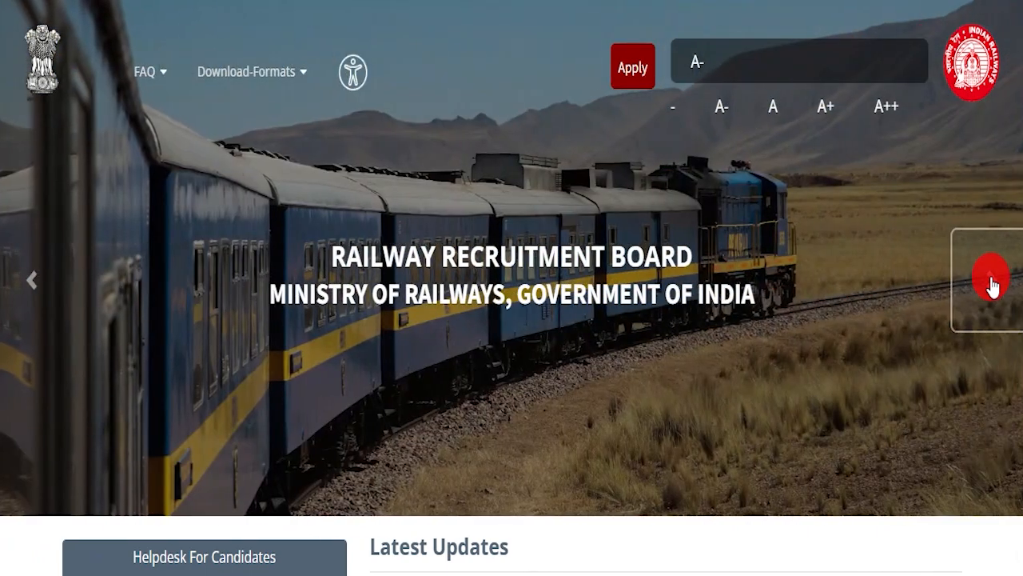
{"action": "left_click", "coordinate": [991, 284]}
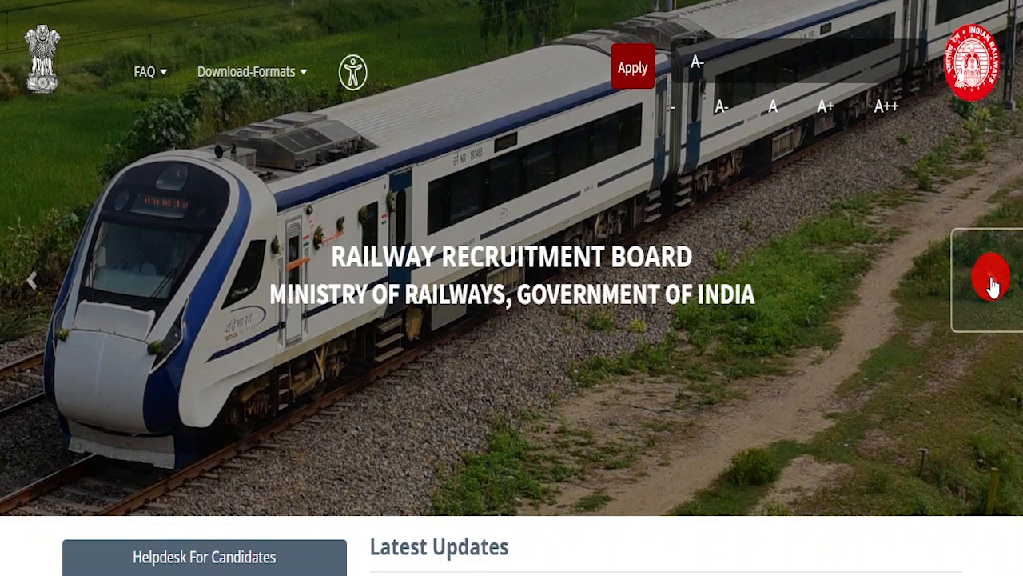
{"action": "left_click", "coordinate": [991, 285]}
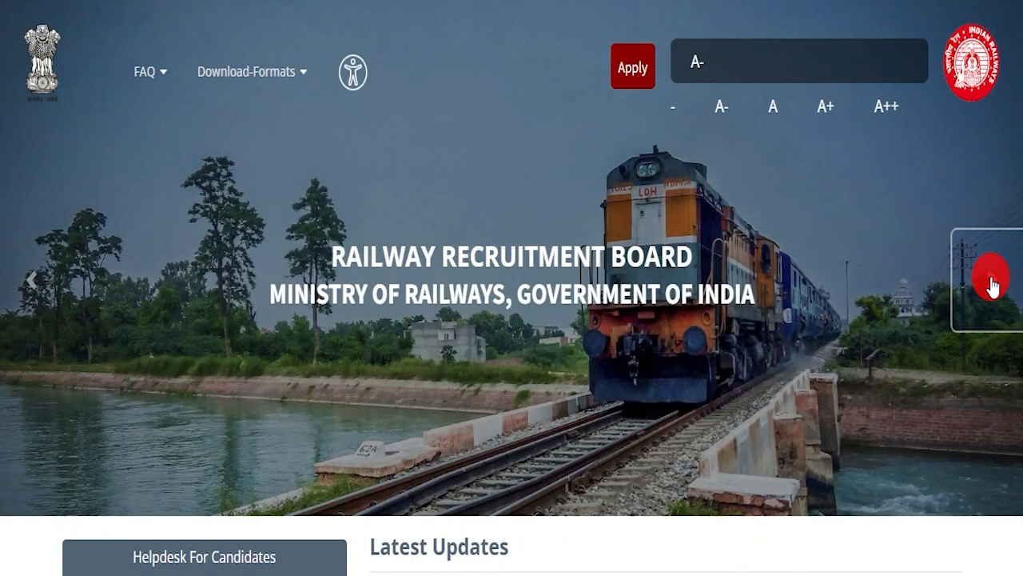
{"action": "left_click", "coordinate": [992, 284]}
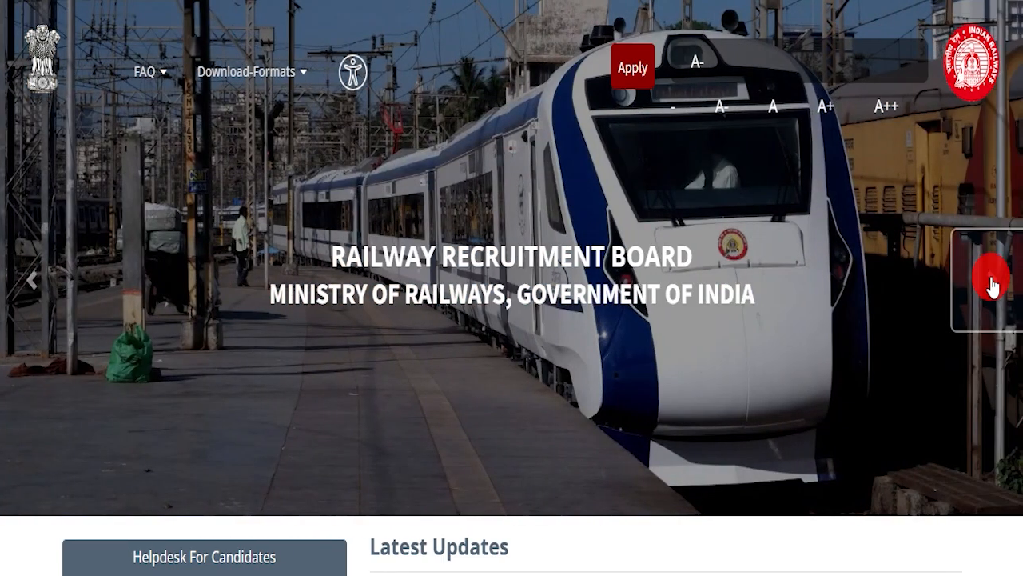
{"action": "left_click", "coordinate": [992, 284]}
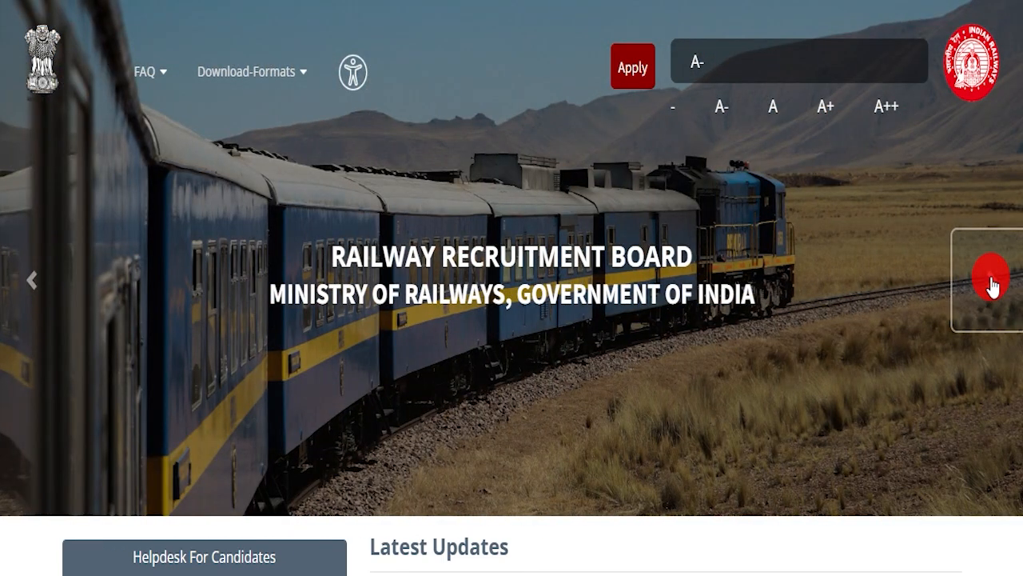
{"action": "left_click", "coordinate": [991, 284]}
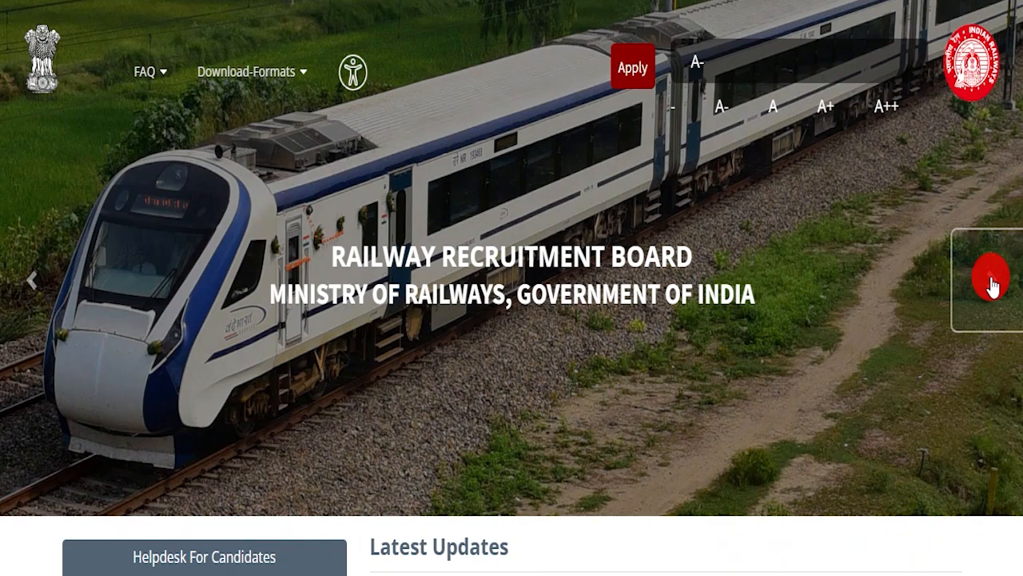
{"action": "left_click", "coordinate": [991, 284]}
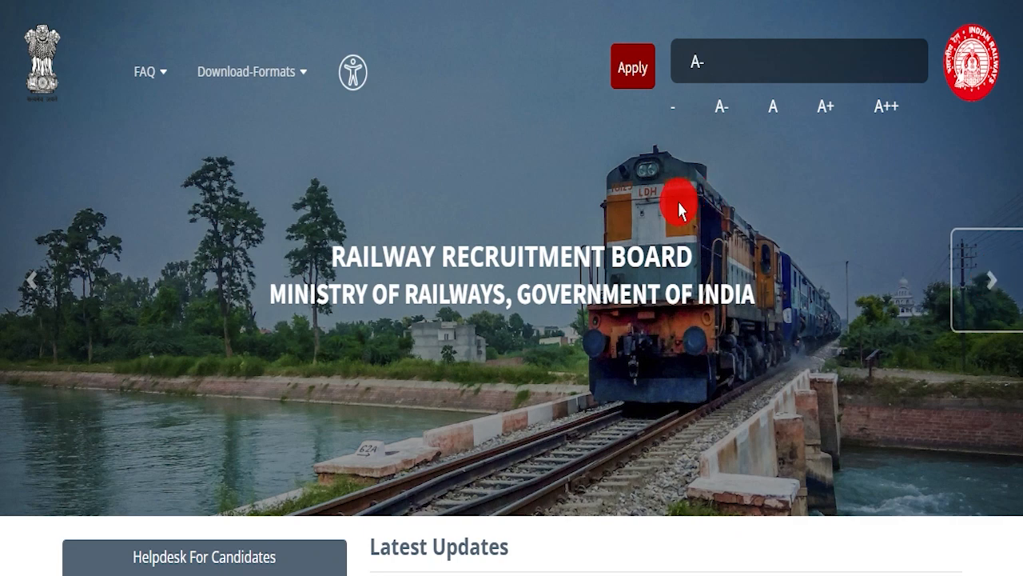
{"action": "left_click", "coordinate": [977, 295]}
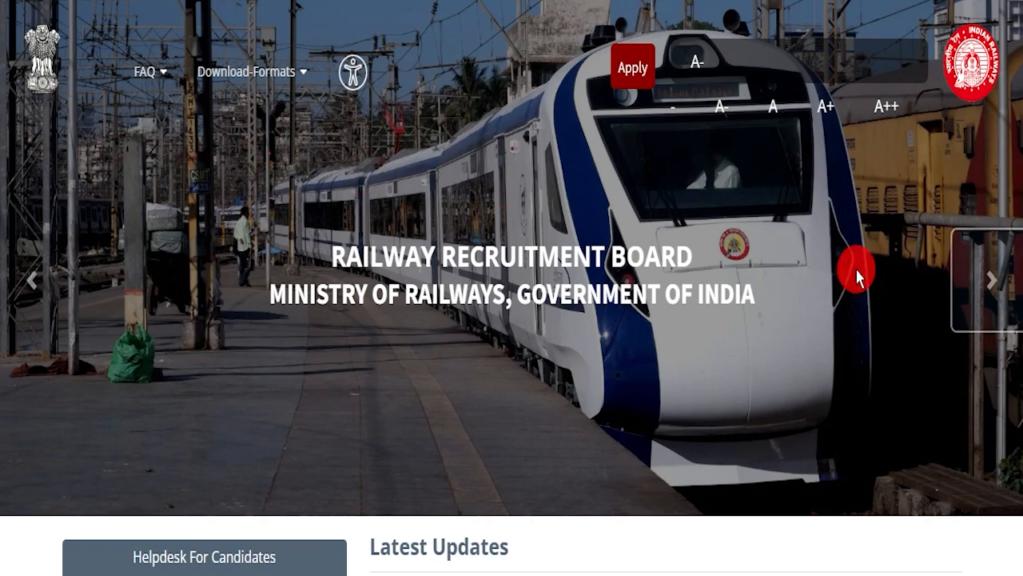
{"action": "left_click", "coordinate": [979, 283]}
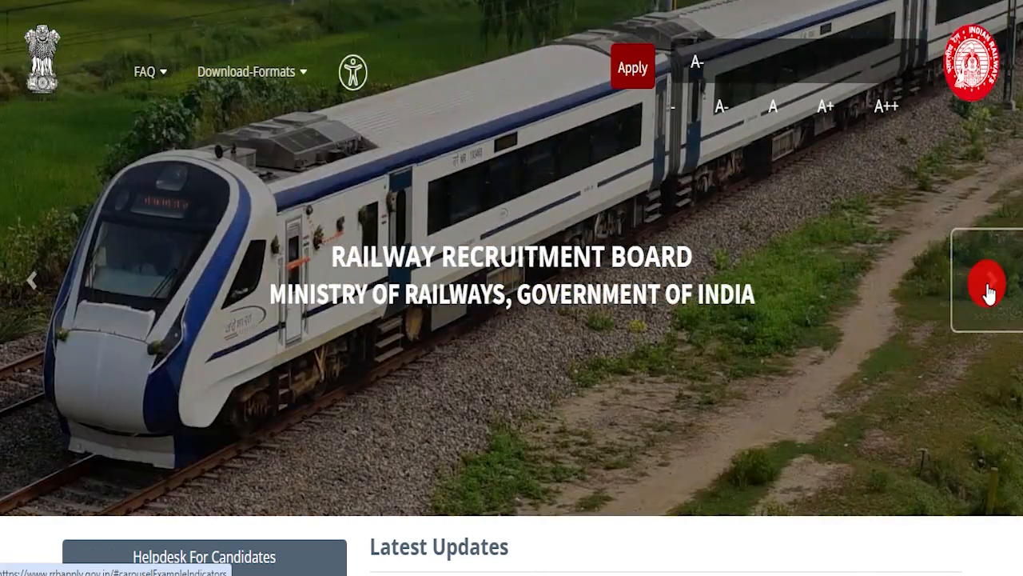
{"action": "left_click", "coordinate": [988, 288]}
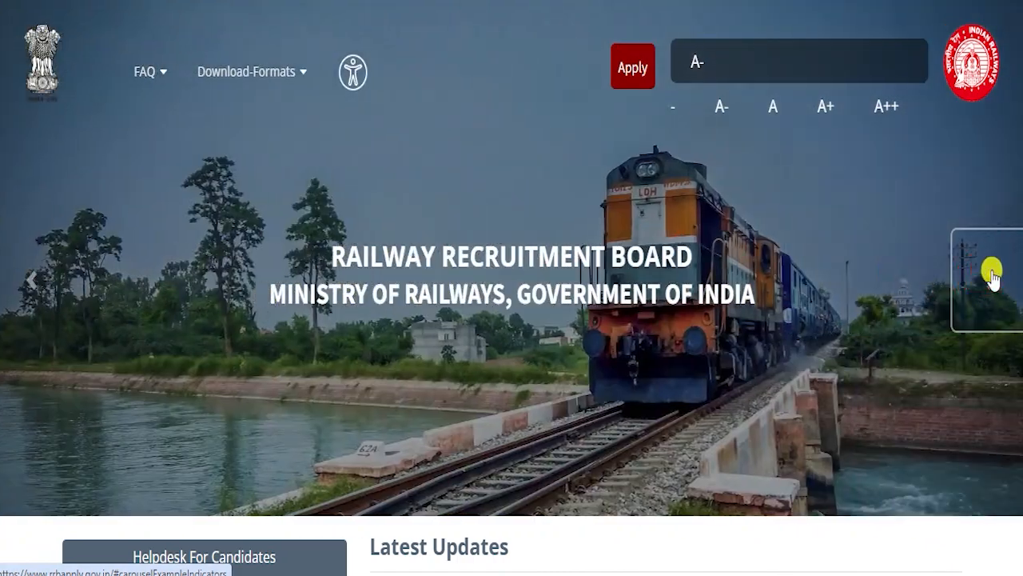
{"action": "left_click", "coordinate": [989, 269]}
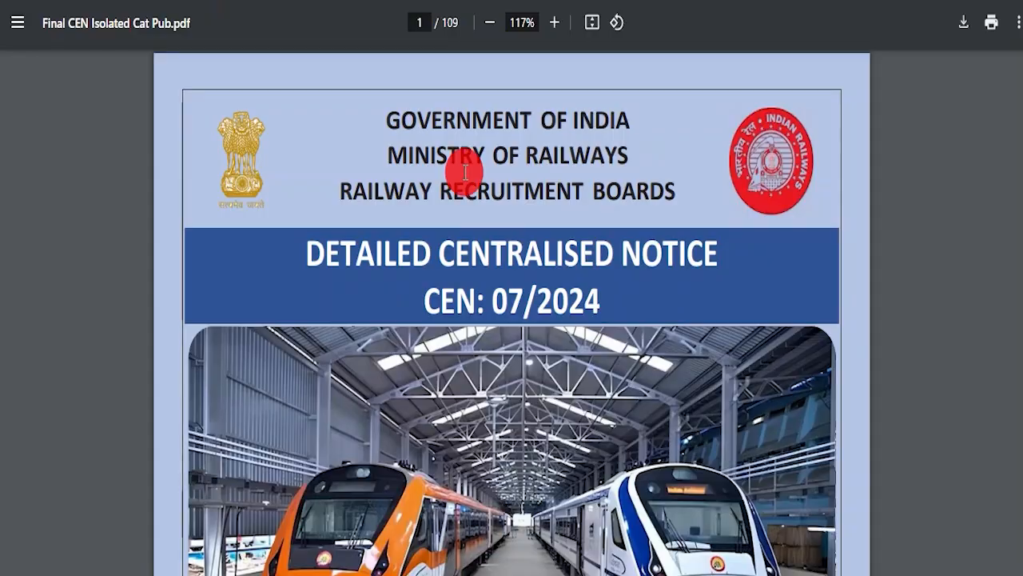
- Skim the CEN 07/2024 notice from its cover through the general instructions, vacancies, medical standards, age relaxation and reservation sections
{"action": "scroll", "coordinate": [543, 312], "scroll_direction": "down", "scroll_amount": 15}
{"action": "scroll", "coordinate": [551, 306], "scroll_direction": "down", "scroll_amount": 15}
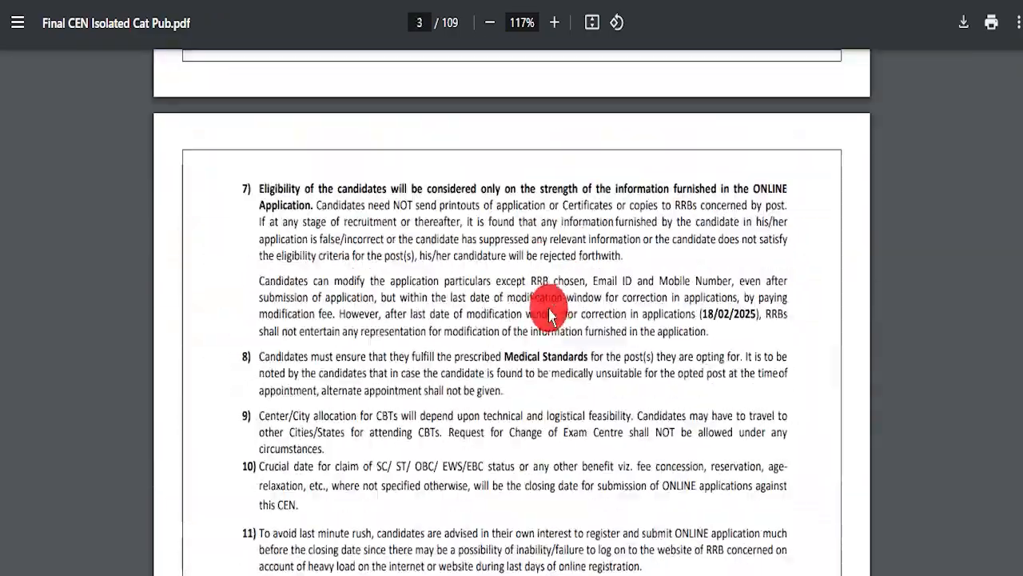
{"action": "scroll", "coordinate": [557, 328], "scroll_direction": "down", "scroll_amount": 4}
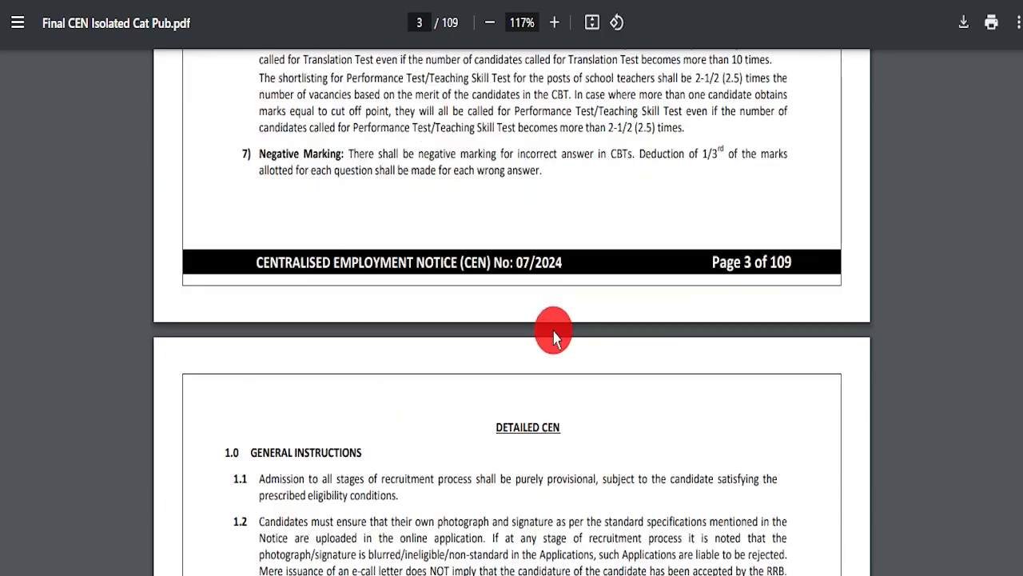
{"action": "scroll", "coordinate": [556, 334], "scroll_direction": "down", "scroll_amount": 14}
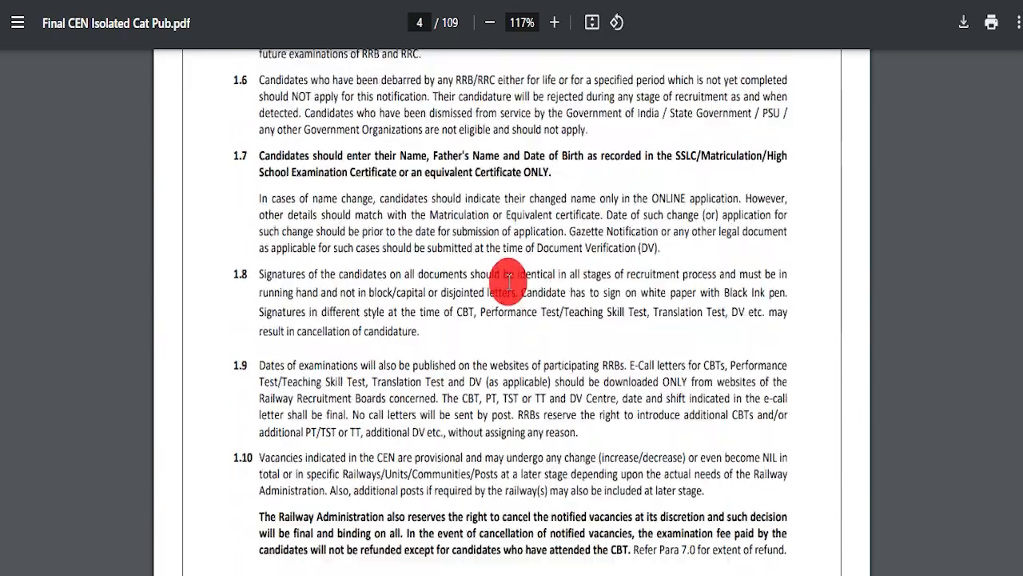
{"action": "scroll", "coordinate": [472, 268], "scroll_direction": "down", "scroll_amount": 20}
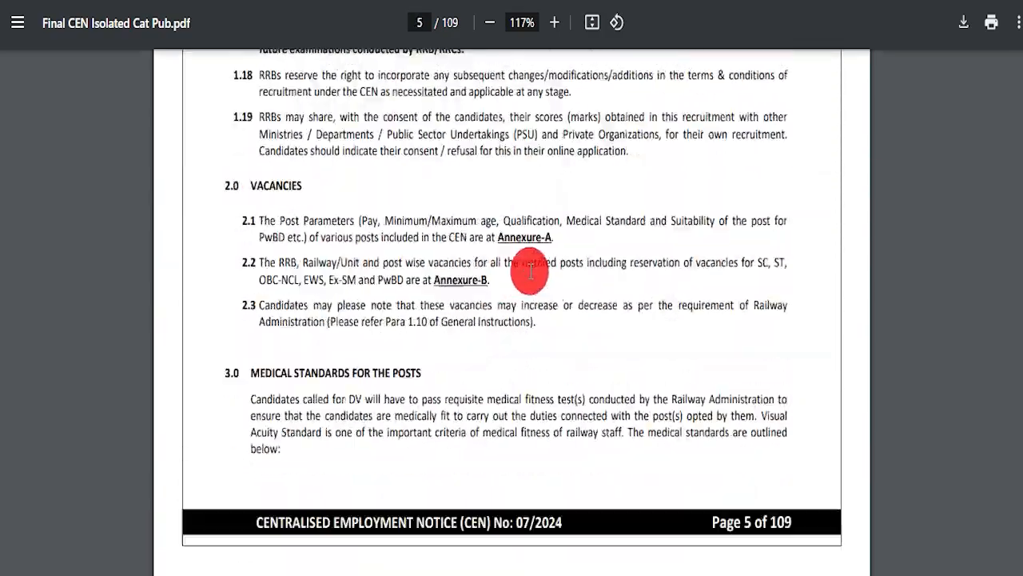
{"action": "scroll", "coordinate": [528, 298], "scroll_direction": "down", "scroll_amount": 10}
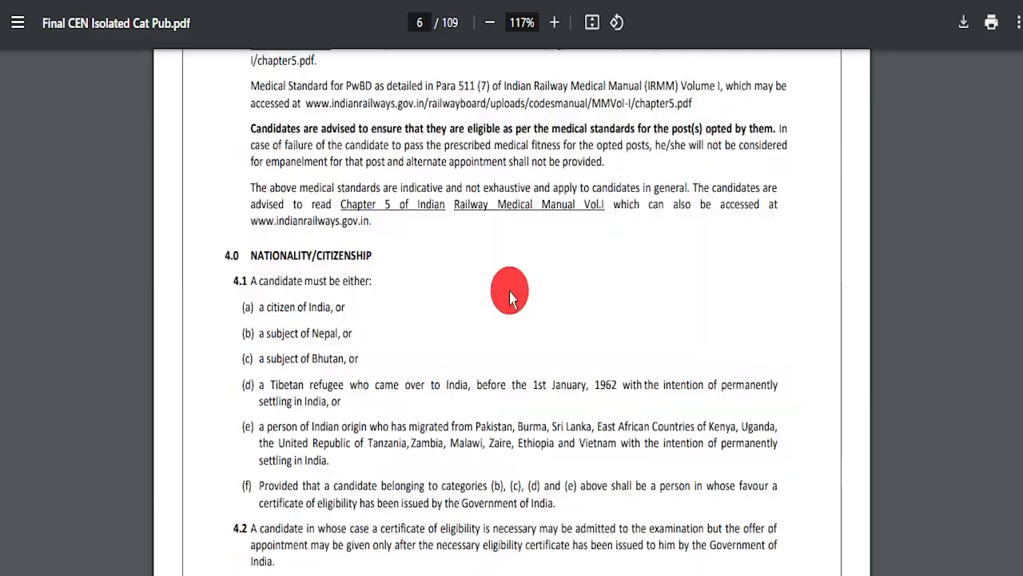
{"action": "scroll", "coordinate": [510, 292], "scroll_direction": "down", "scroll_amount": 20}
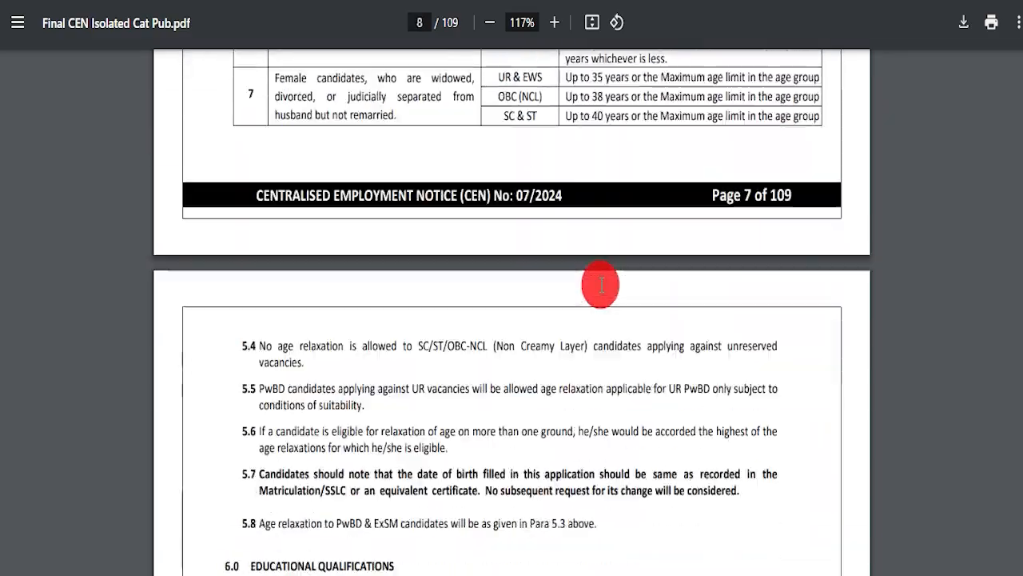
{"action": "scroll", "coordinate": [601, 294], "scroll_direction": "down", "scroll_amount": 20}
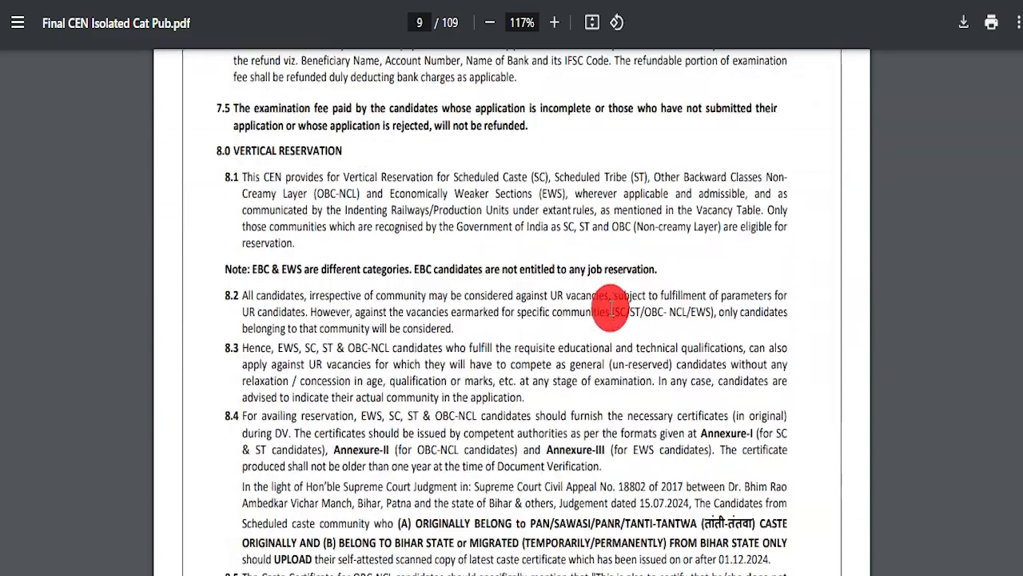
{"action": "scroll", "coordinate": [606, 306], "scroll_direction": "down", "scroll_amount": 10}
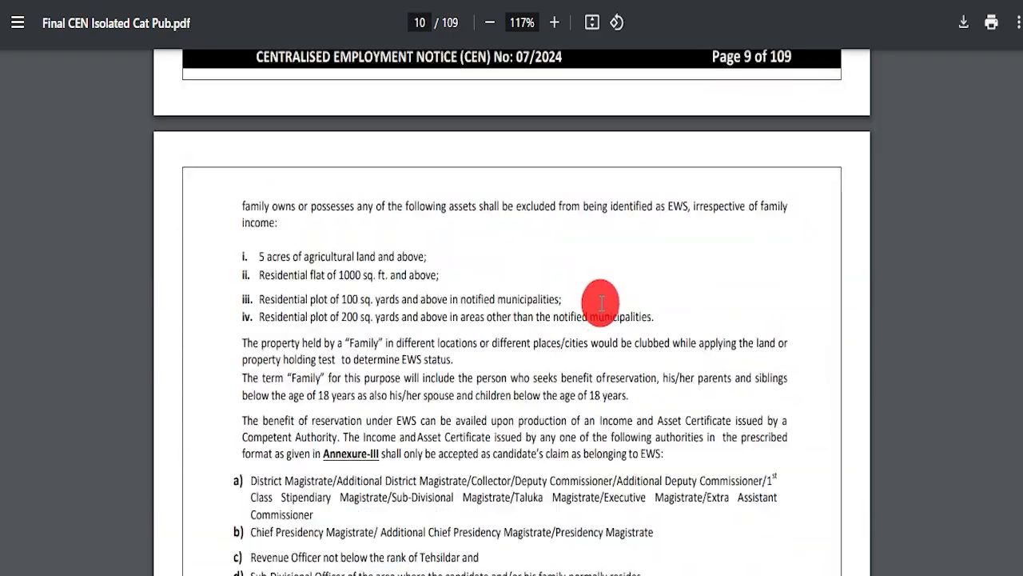
{"action": "scroll", "coordinate": [600, 304], "scroll_direction": "down", "scroll_amount": 20}
{"action": "scroll", "coordinate": [585, 295], "scroll_direction": "down", "scroll_amount": 20}
{"action": "scroll", "coordinate": [649, 285], "scroll_direction": "down", "scroll_amount": 12}
{"action": "left_click_drag", "start_coordinate": [1020, 116], "coordinate": [1020, 92]}
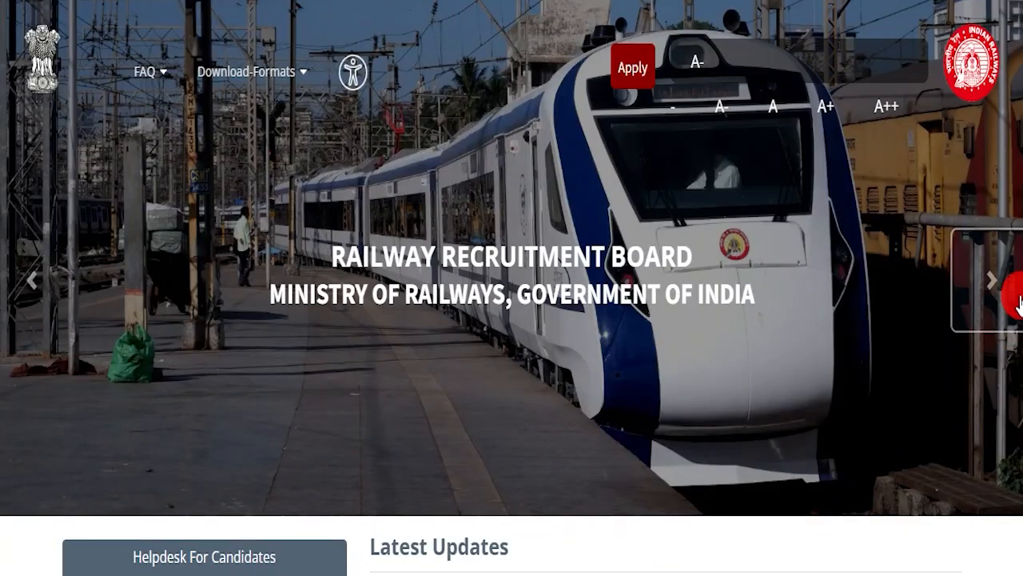
{"action": "left_click", "coordinate": [997, 285]}
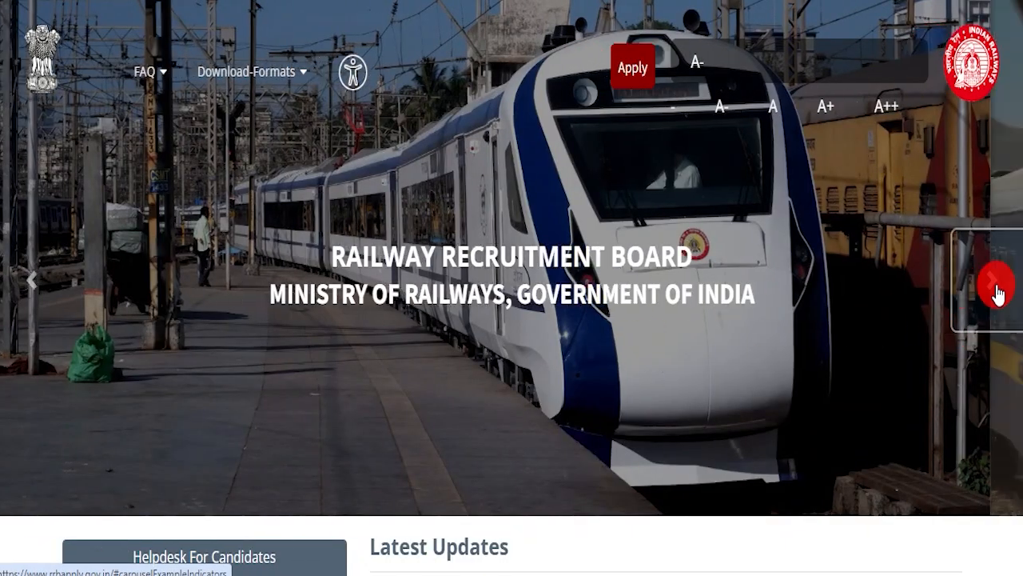
{"action": "left_click", "coordinate": [996, 285]}
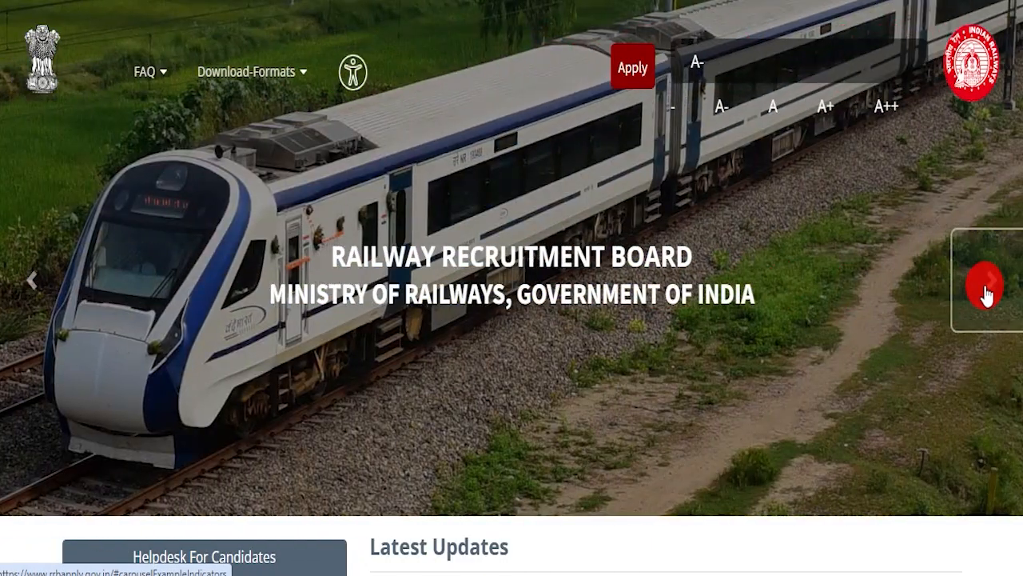
{"action": "left_click", "coordinate": [986, 294]}
{"action": "left_click", "coordinate": [988, 296]}
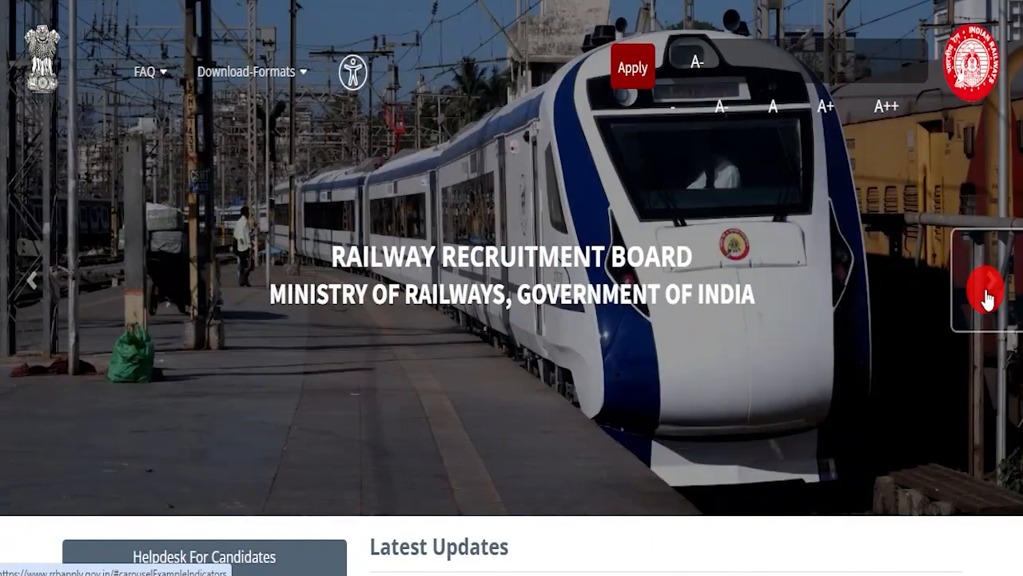
{"action": "left_click", "coordinate": [987, 293]}
{"action": "left_click", "coordinate": [987, 320]}
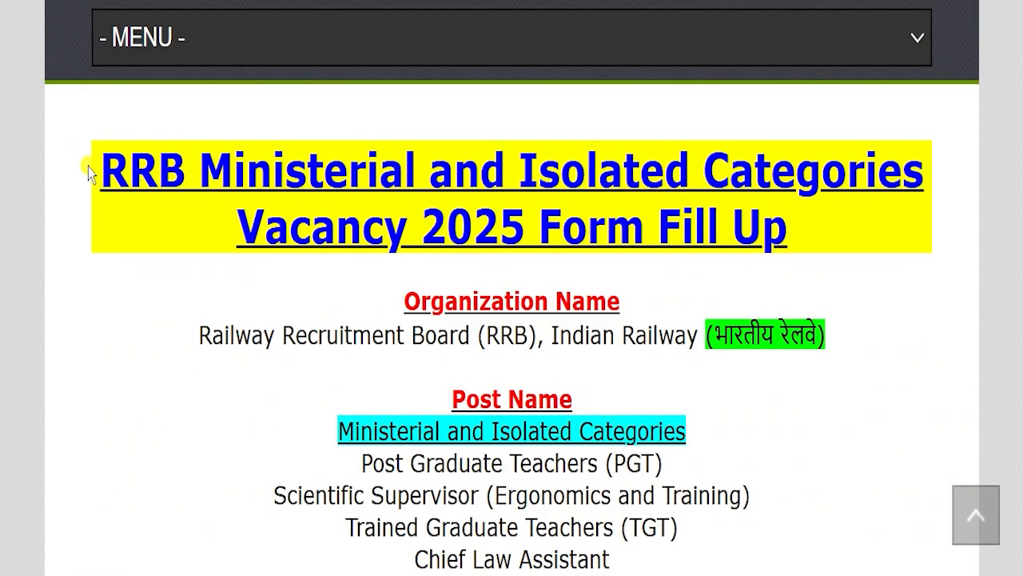
- Highlight the Vacancy 2025 Form Fill Up heading and review the article from its title through the introduction
{"action": "left_click_drag", "start_coordinate": [87, 167], "coordinate": [788, 222]}
{"action": "left_click", "coordinate": [841, 240]}
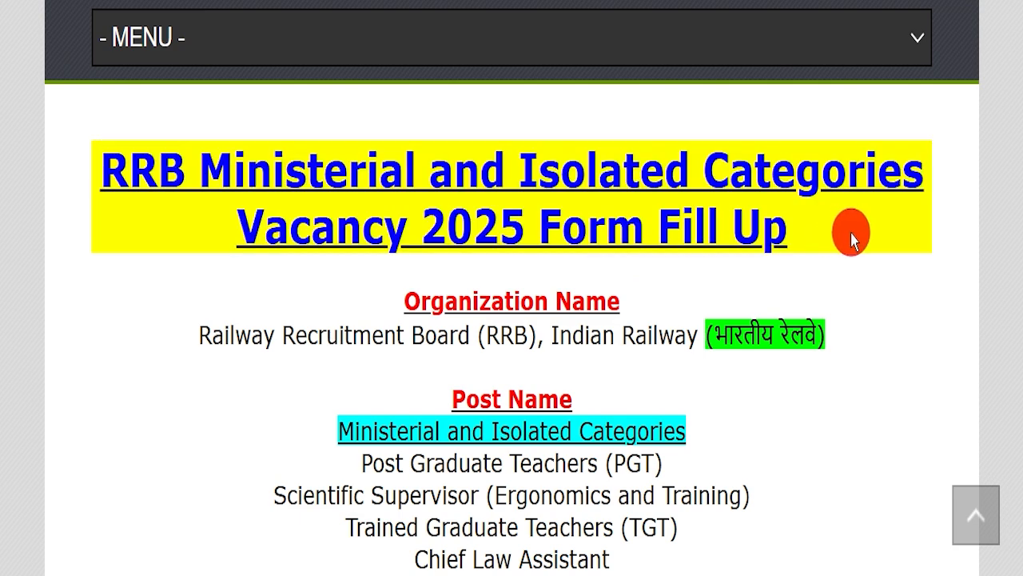
{"action": "scroll", "coordinate": [379, 240], "scroll_direction": "up", "scroll_amount": 3}
{"action": "scroll", "coordinate": [377, 255], "scroll_direction": "up", "scroll_amount": 12}
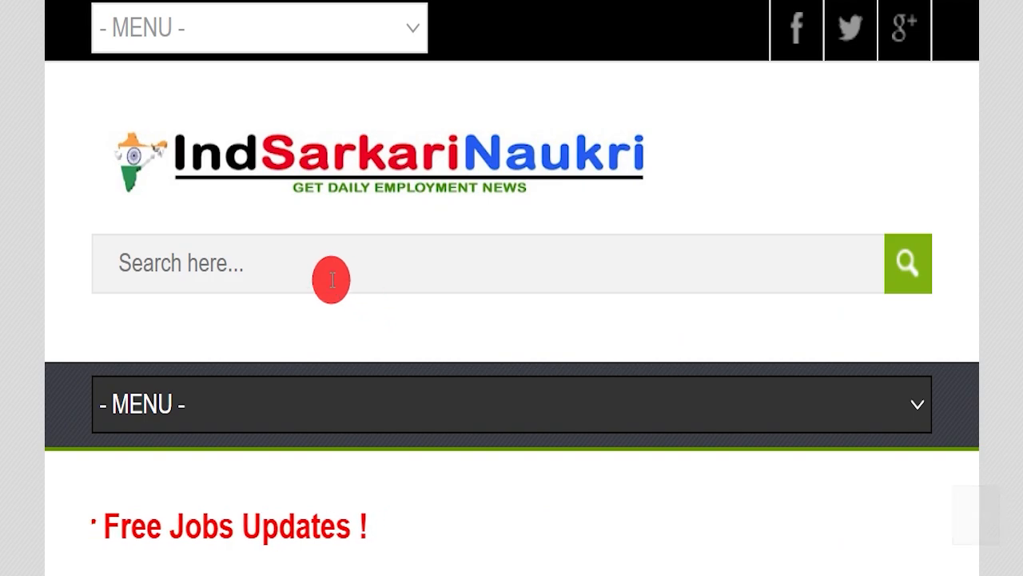
{"action": "scroll", "coordinate": [400, 257], "scroll_direction": "down", "scroll_amount": 5}
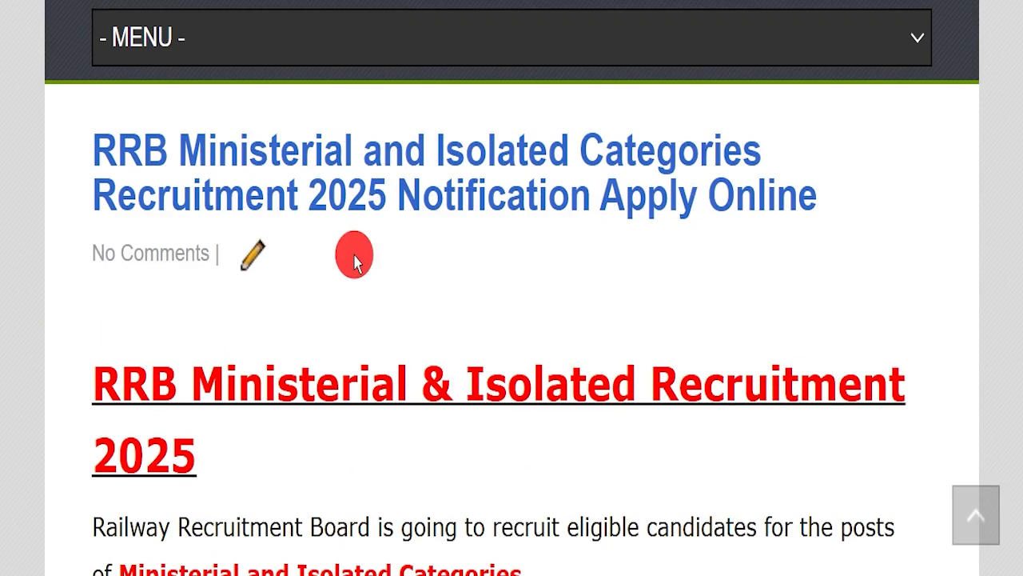
{"action": "scroll", "coordinate": [358, 262], "scroll_direction": "down", "scroll_amount": 3}
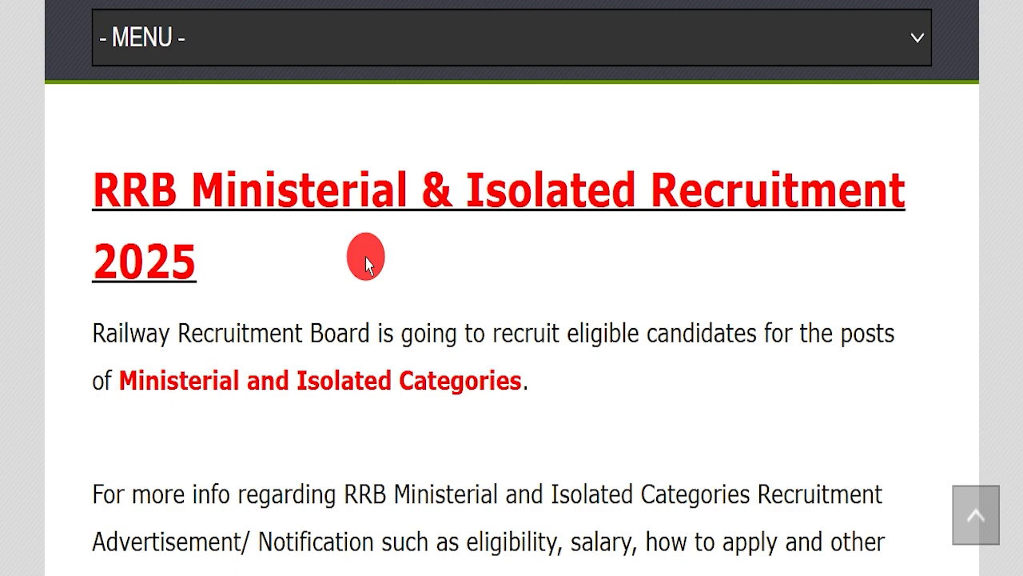
{"action": "scroll", "coordinate": [366, 264], "scroll_direction": "down", "scroll_amount": 5}
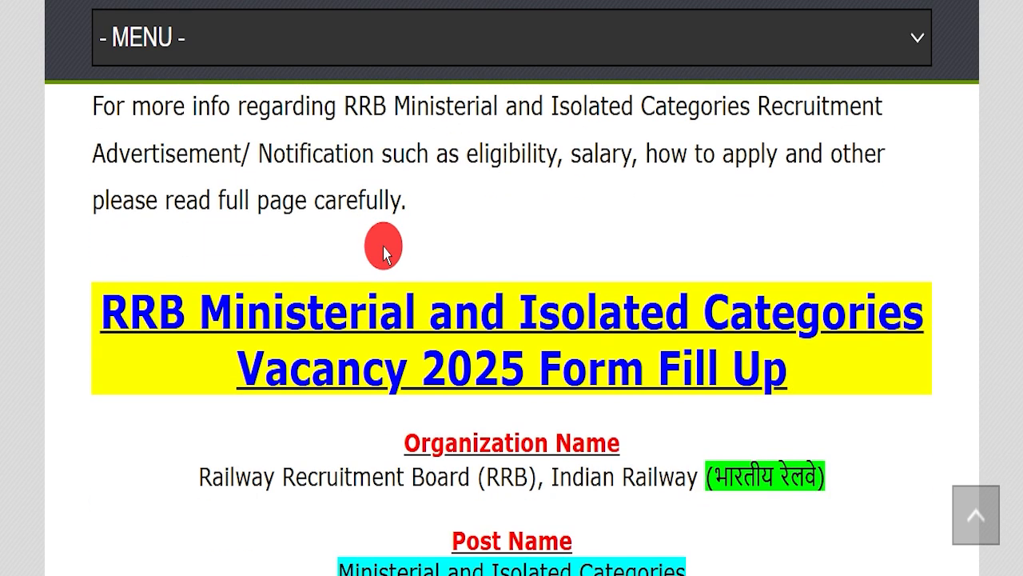
{"action": "scroll", "coordinate": [384, 252], "scroll_direction": "down", "scroll_amount": 3}
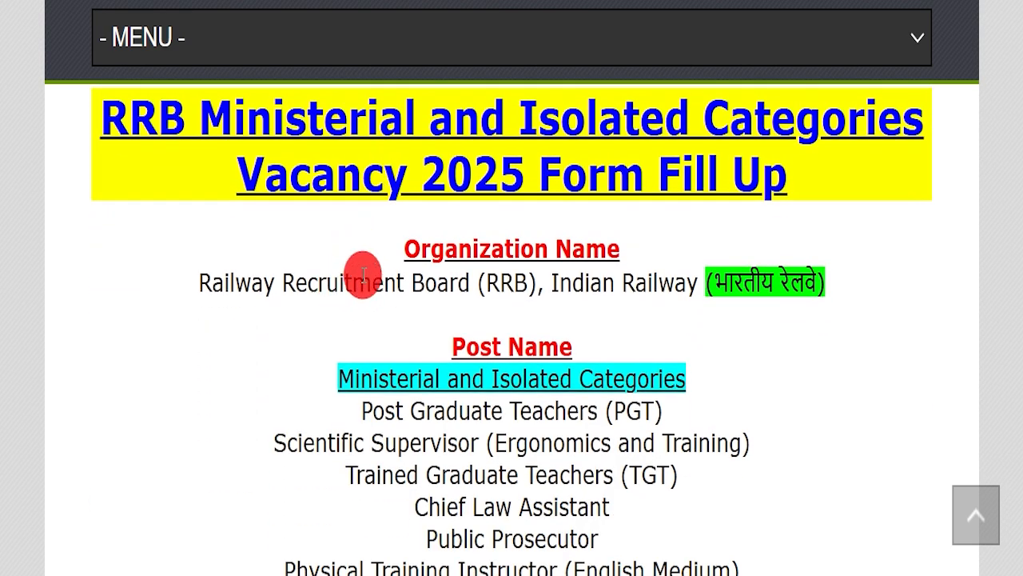
- Highlight the organization name line and the Ministerial and Isolated Categories line under Post Name
{"action": "left_click_drag", "start_coordinate": [161, 276], "coordinate": [872, 275]}
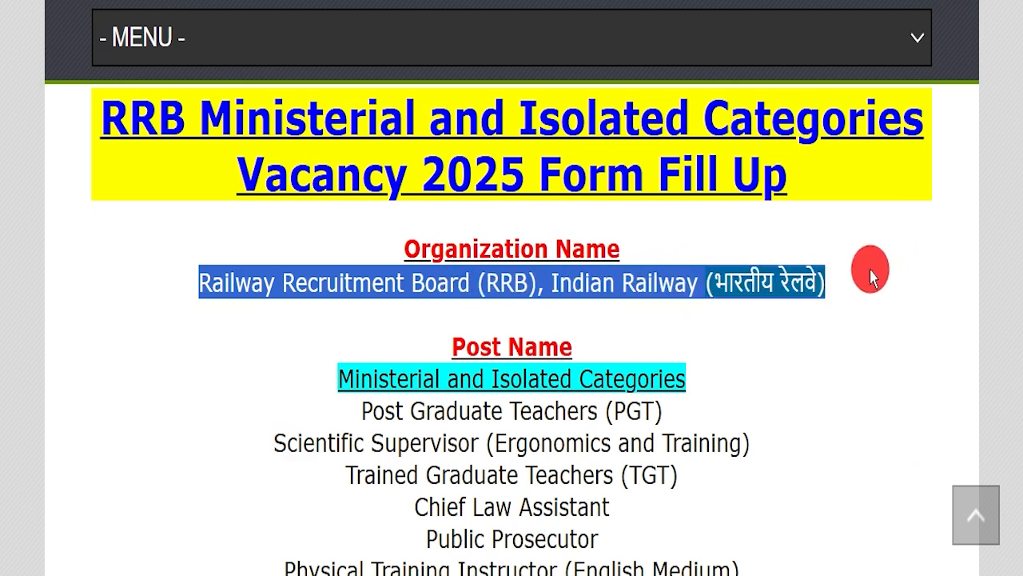
{"action": "left_click_drag", "start_coordinate": [336, 377], "coordinate": [735, 371]}
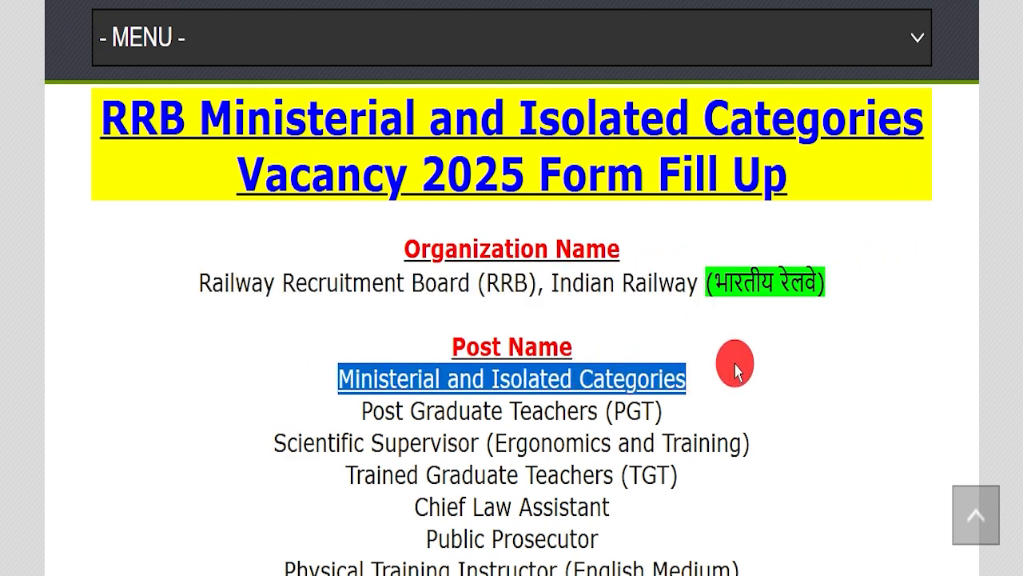
{"action": "left_click", "coordinate": [681, 366]}
{"action": "scroll", "coordinate": [680, 365], "scroll_direction": "down", "scroll_amount": 3}
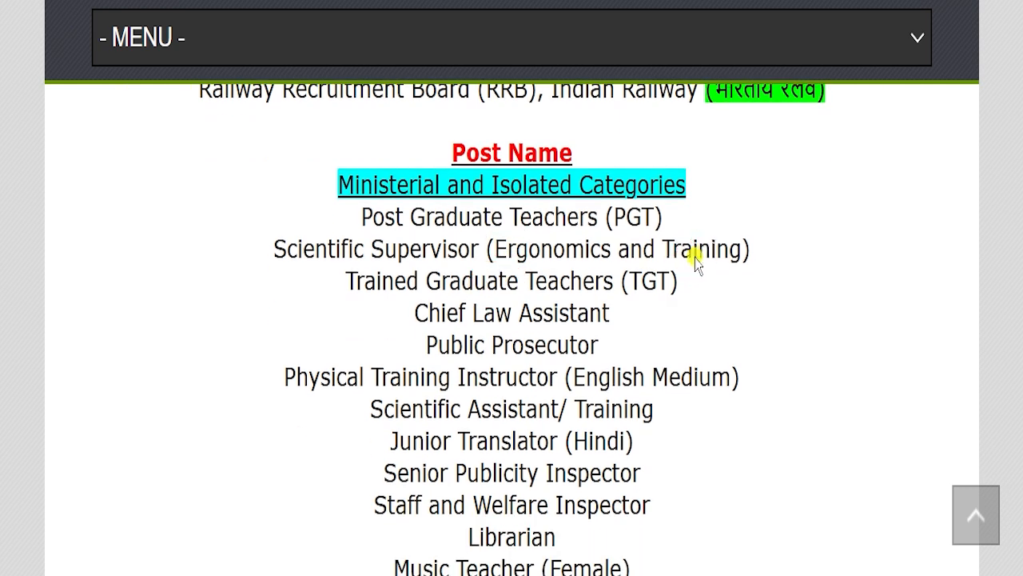
- Read through the list of post names, highlighting entries such as PGT, Physical Training Instructor and Junior Translator (Hindi)
{"action": "left_click_drag", "start_coordinate": [621, 274], "coordinate": [678, 275]}
{"action": "left_click_drag", "start_coordinate": [612, 209], "coordinate": [663, 208]}
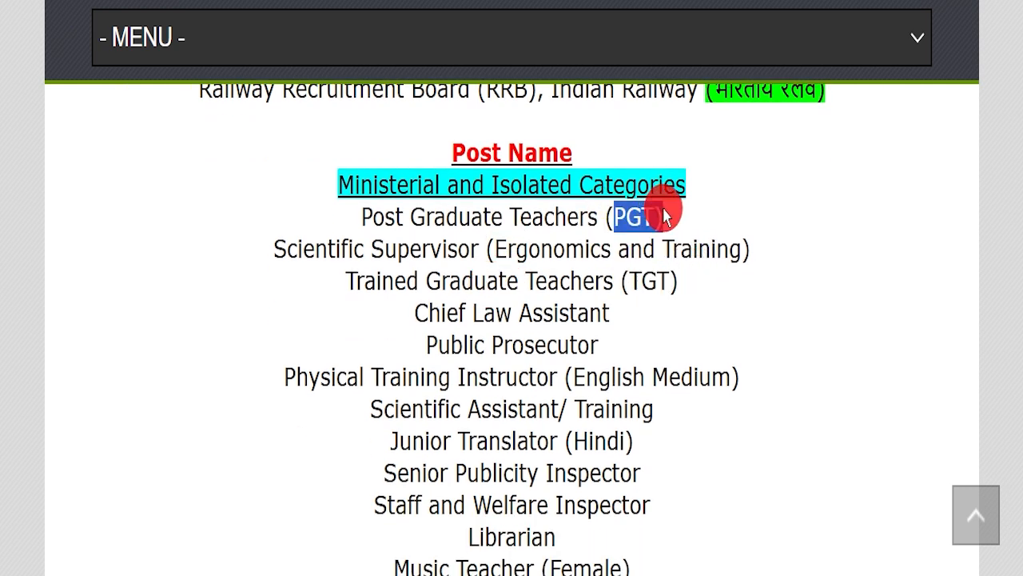
{"action": "left_click_drag", "start_coordinate": [587, 377], "coordinate": [730, 376]}
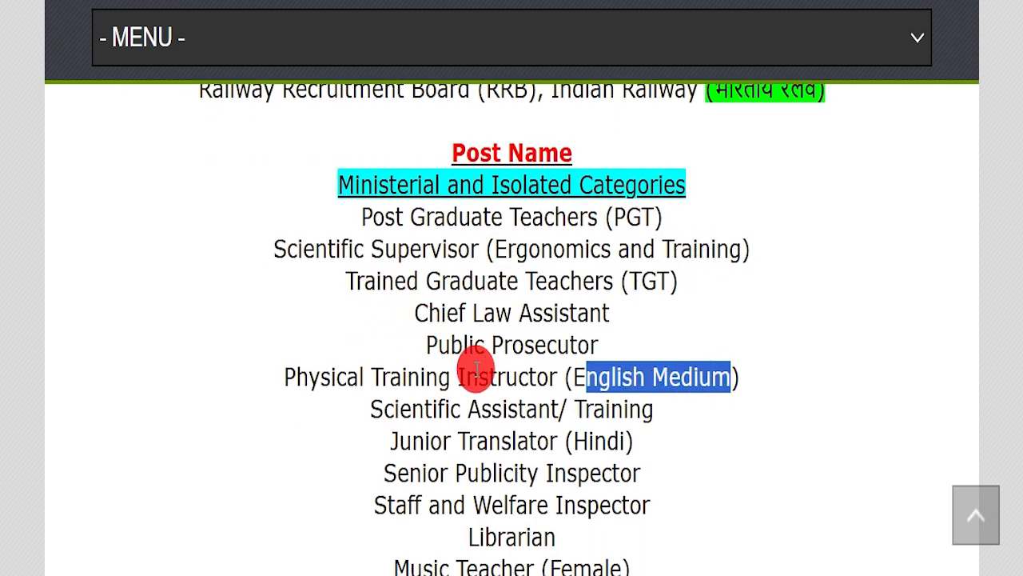
{"action": "left_click_drag", "start_coordinate": [411, 404], "coordinate": [585, 400]}
{"action": "left_click_drag", "start_coordinate": [347, 371], "coordinate": [558, 365]}
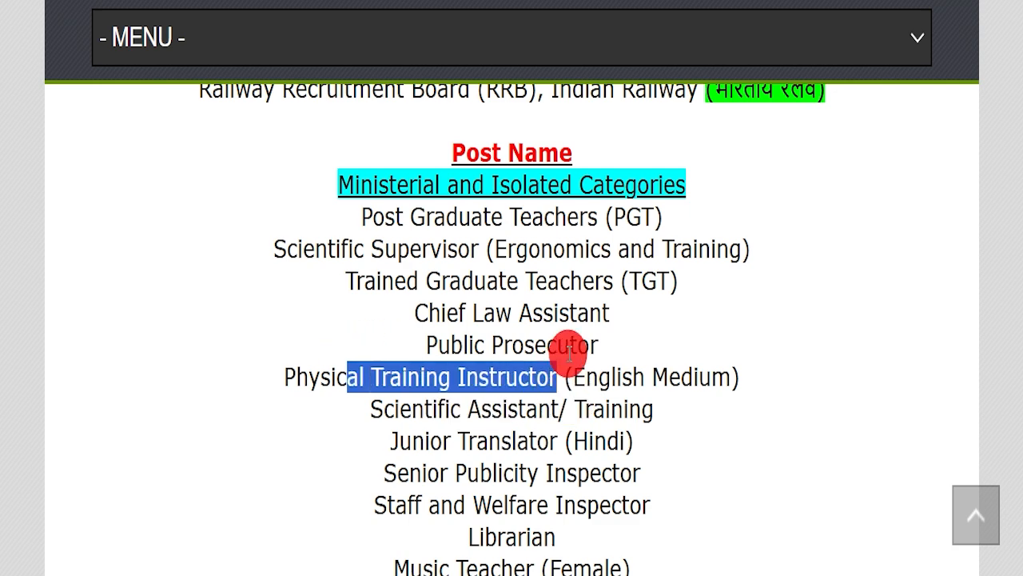
{"action": "left_click_drag", "start_coordinate": [388, 438], "coordinate": [588, 436]}
{"action": "scroll", "coordinate": [491, 357], "scroll_direction": "down", "scroll_amount": 1}
{"action": "scroll", "coordinate": [491, 358], "scroll_direction": "down", "scroll_amount": 1}
{"action": "double_click", "coordinate": [536, 343]}
{"action": "scroll", "coordinate": [568, 233], "scroll_direction": "down", "scroll_amount": 3}
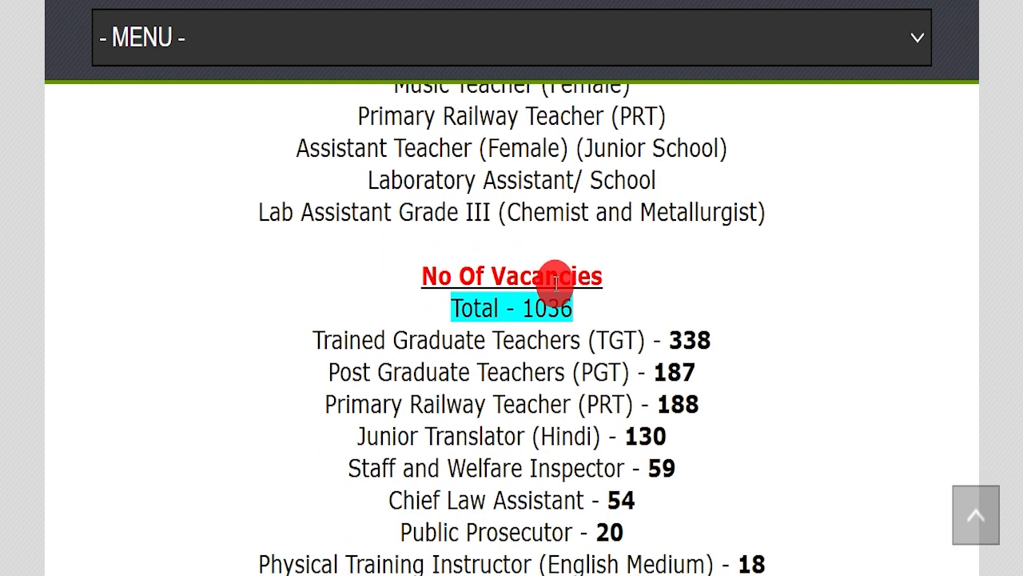
- Highlight the total under No Of Vacancies and review the post-wise vacancy list down to Important Dates
{"action": "left_click_drag", "start_coordinate": [436, 309], "coordinate": [669, 299]}
{"action": "scroll", "coordinate": [772, 280], "scroll_direction": "down", "scroll_amount": 1}
{"action": "left_click_drag", "start_coordinate": [276, 234], "coordinate": [550, 364]}
{"action": "left_click_drag", "start_coordinate": [271, 216], "coordinate": [788, 395]}
{"action": "scroll", "coordinate": [800, 360], "scroll_direction": "down", "scroll_amount": 2}
{"action": "scroll", "coordinate": [520, 389], "scroll_direction": "down", "scroll_amount": 2}
{"action": "scroll", "coordinate": [641, 318], "scroll_direction": "down", "scroll_amount": 2}
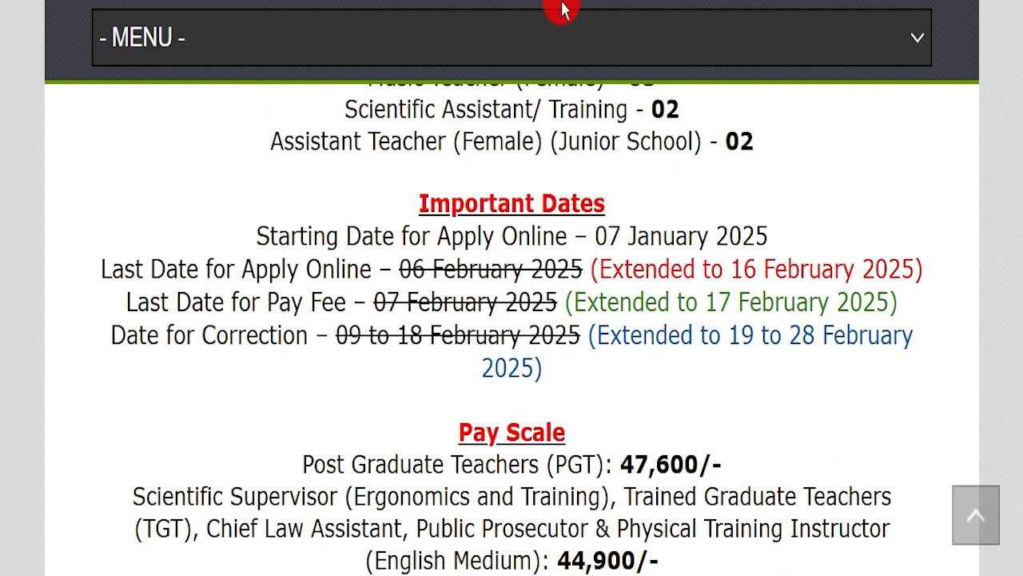
- Underline the original 06 February 2025 and extended 16 February 2025 application dates in red and draw a tick beside the extended date
{"action": "left_click", "coordinate": [397, 272]}
{"action": "left_click_drag", "start_coordinate": [386, 268], "coordinate": [540, 269]}
{"action": "left_click_drag", "start_coordinate": [723, 269], "coordinate": [897, 267]}
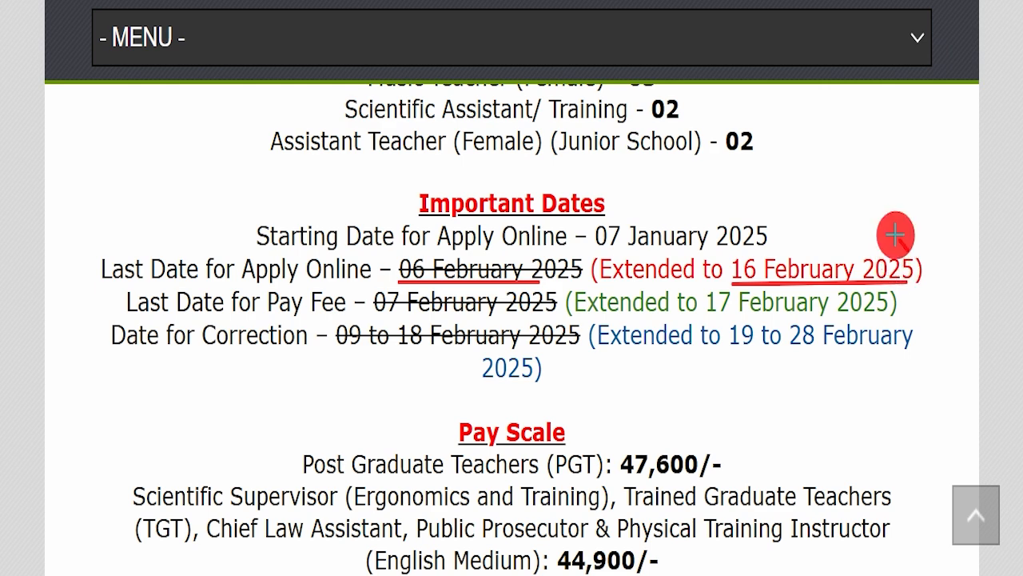
{"action": "left_click_drag", "start_coordinate": [895, 234], "coordinate": [991, 179]}
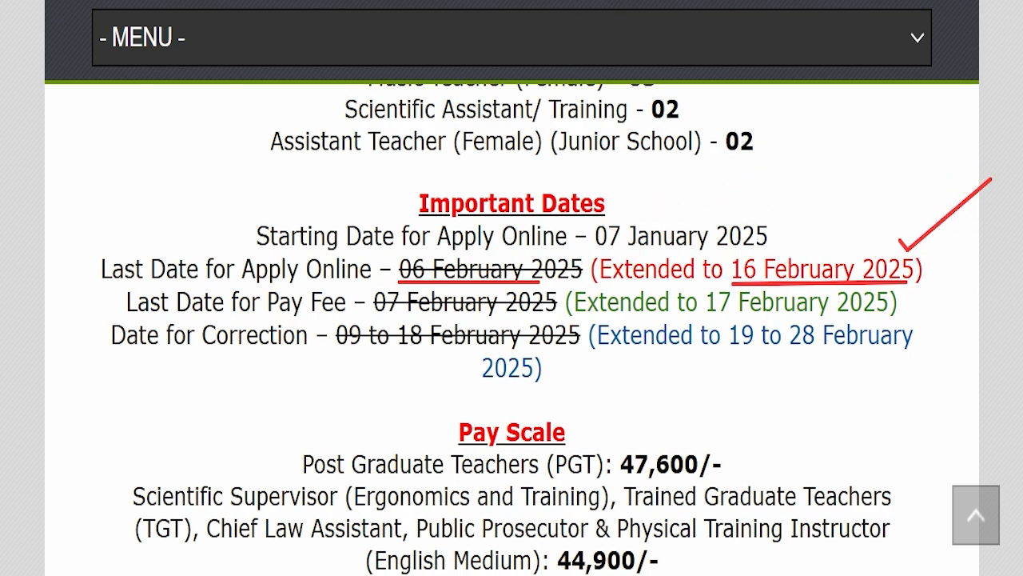
- Review the pay scale, highlighting the educational qualification line and the post-wise age limit below it
{"action": "scroll", "coordinate": [498, 263], "scroll_direction": "down", "scroll_amount": 7}
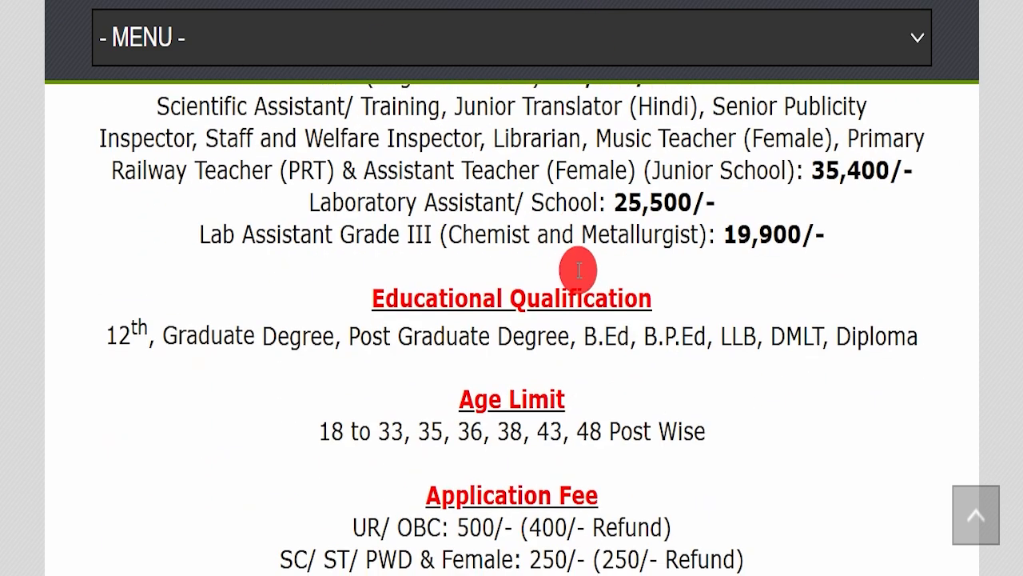
{"action": "left_click_drag", "start_coordinate": [111, 232], "coordinate": [921, 232]}
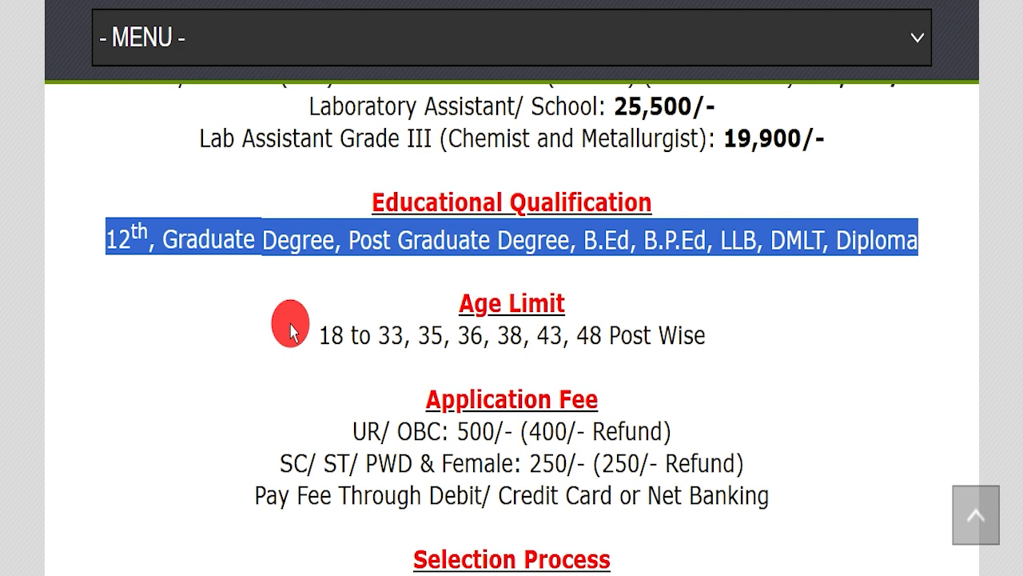
{"action": "left_click_drag", "start_coordinate": [318, 335], "coordinate": [731, 338]}
{"action": "left_click", "coordinate": [723, 340]}
{"action": "left_click_drag", "start_coordinate": [336, 199], "coordinate": [743, 315]}
{"action": "left_click", "coordinate": [742, 324]}
{"action": "scroll", "coordinate": [739, 323], "scroll_direction": "down", "scroll_amount": 3}
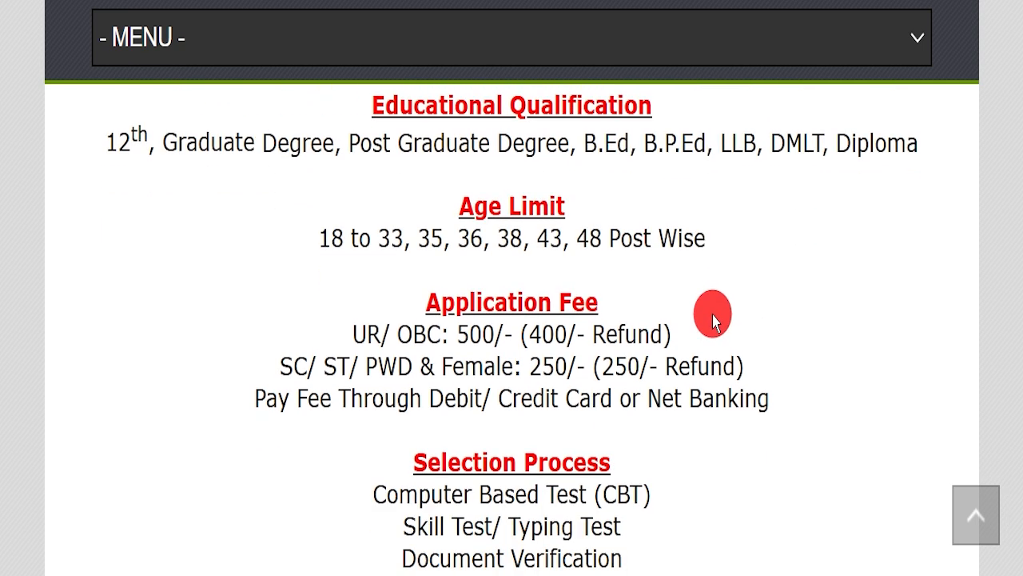
- Highlight the application fee and refund amounts for each category and the accepted payment methods
{"action": "left_click_drag", "start_coordinate": [352, 237], "coordinate": [657, 224]}
{"action": "left_click_drag", "start_coordinate": [240, 259], "coordinate": [547, 260]}
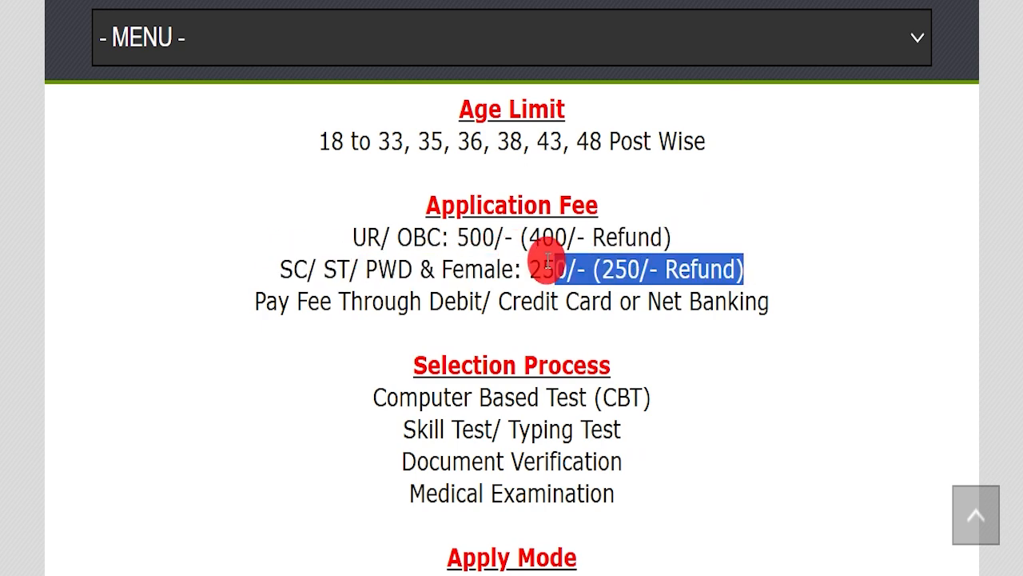
{"action": "left_click", "coordinate": [483, 299]}
{"action": "left_click_drag", "start_coordinate": [429, 296], "coordinate": [810, 299]}
{"action": "scroll", "coordinate": [692, 369], "scroll_direction": "down", "scroll_amount": 2}
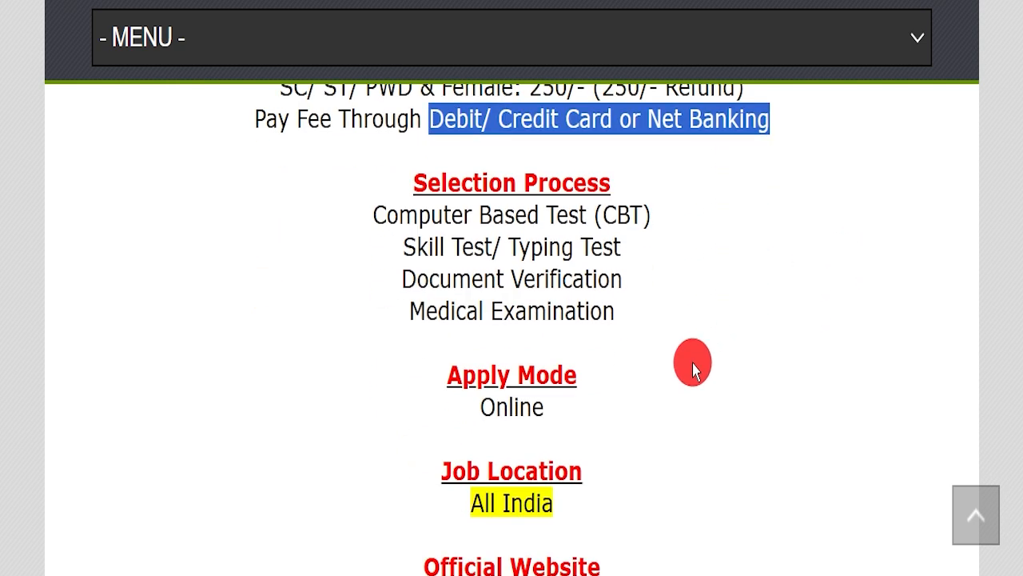
- Highlight the apply mode, the job location and the official website address in the article
{"action": "left_click_drag", "start_coordinate": [479, 391], "coordinate": [624, 389]}
{"action": "scroll", "coordinate": [608, 388], "scroll_direction": "down", "scroll_amount": 1}
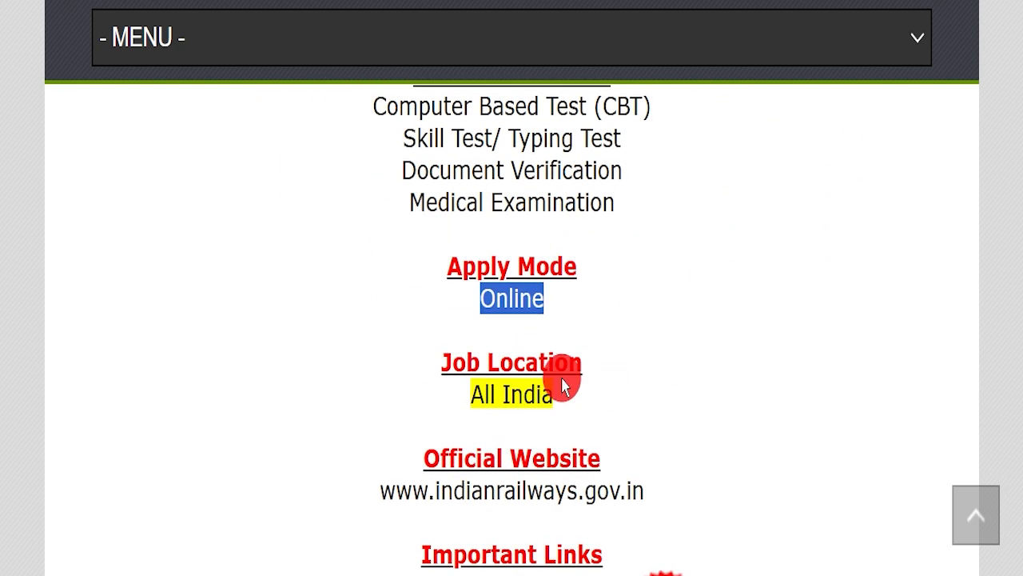
{"action": "left_click_drag", "start_coordinate": [406, 389], "coordinate": [684, 392]}
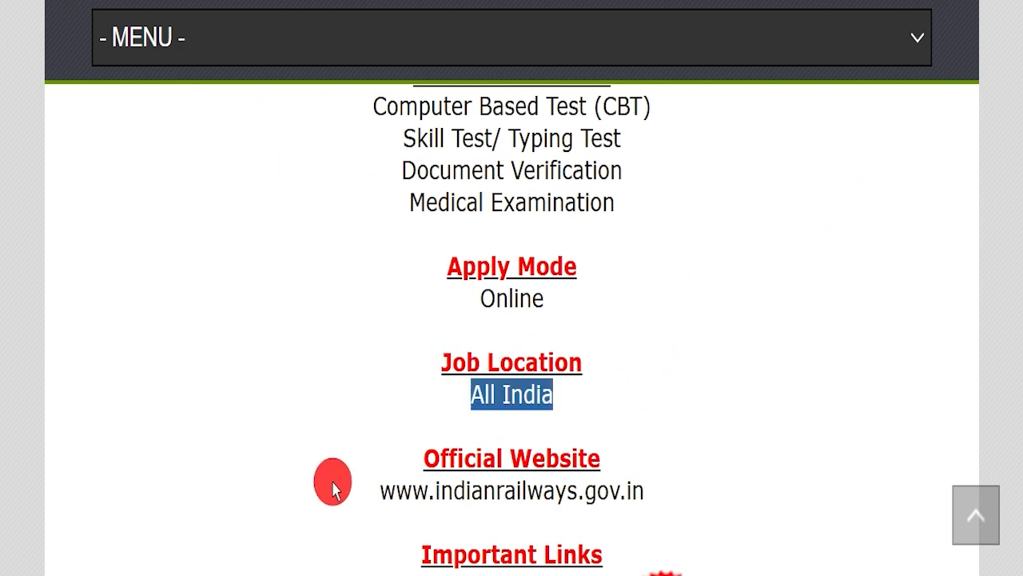
{"action": "left_click_drag", "start_coordinate": [331, 487], "coordinate": [669, 469]}
{"action": "left_click", "coordinate": [731, 403]}
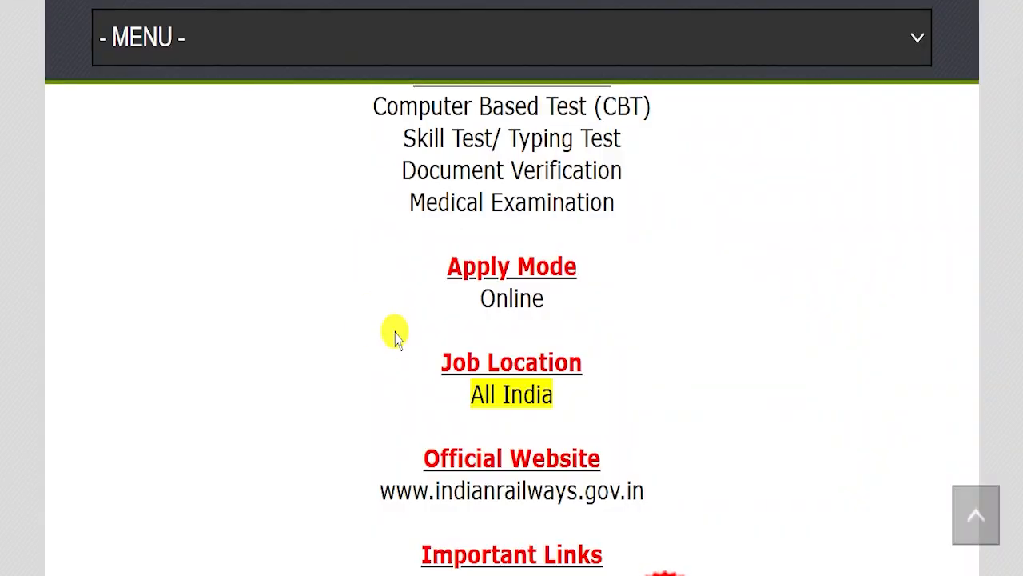
- Open the Last Date Extended Notice PDF from the important links and highlight the revised closing date for online applications
{"action": "scroll", "coordinate": [447, 344], "scroll_direction": "down", "scroll_amount": 3}
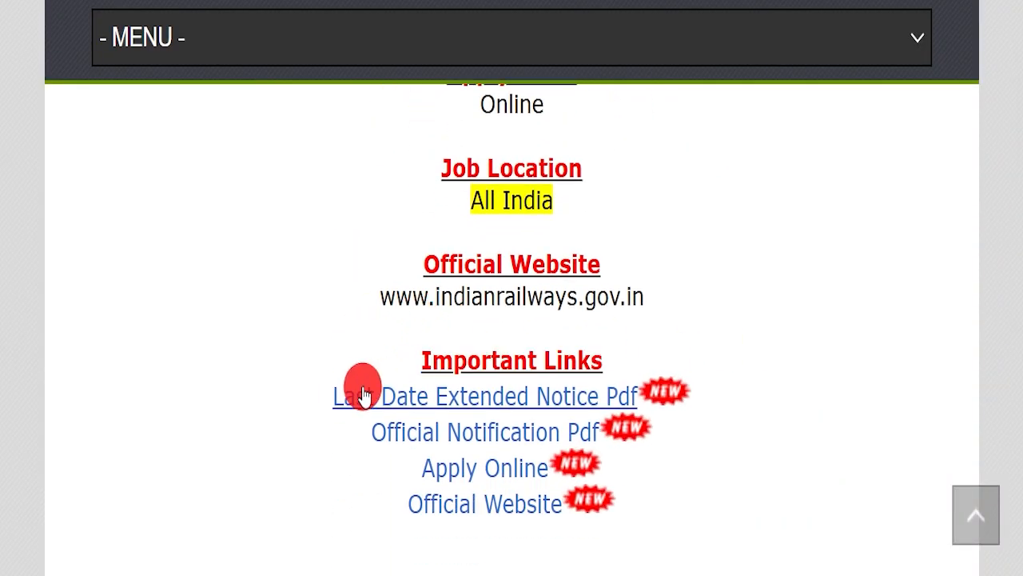
{"action": "left_click_drag", "start_coordinate": [308, 382], "coordinate": [632, 380]}
{"action": "left_click", "coordinate": [570, 398]}
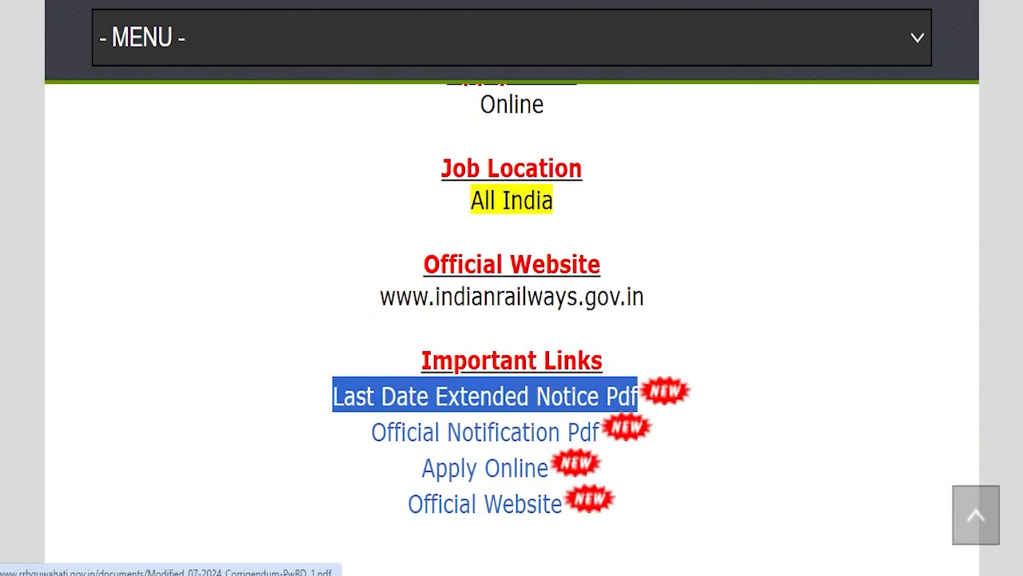
{"action": "scroll", "coordinate": [613, 384], "scroll_direction": "down", "scroll_amount": 3}
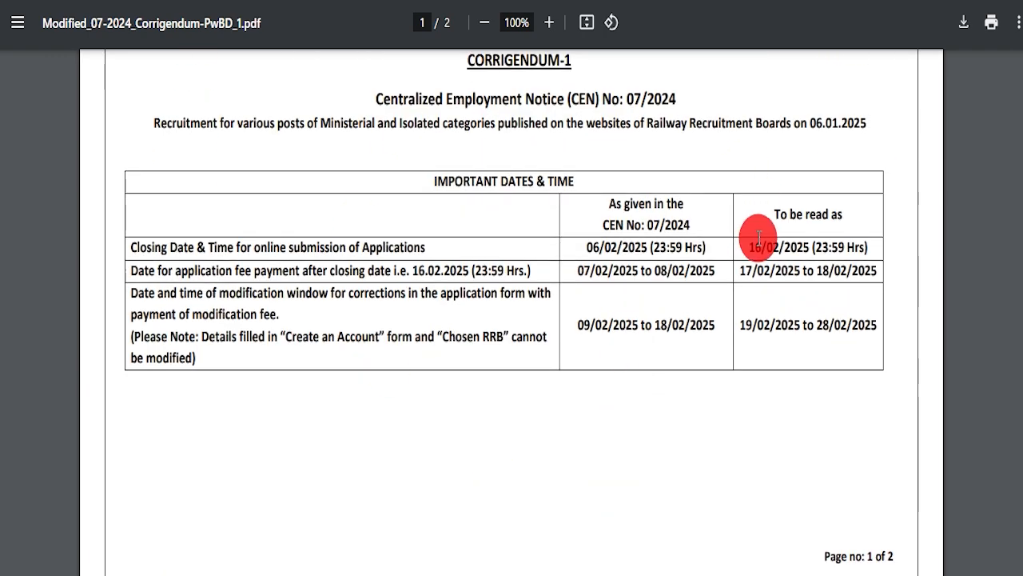
{"action": "left_click_drag", "start_coordinate": [747, 247], "coordinate": [878, 245]}
{"action": "left_click", "coordinate": [800, 360]}
{"action": "scroll", "coordinate": [638, 331], "scroll_direction": "up", "scroll_amount": 3}
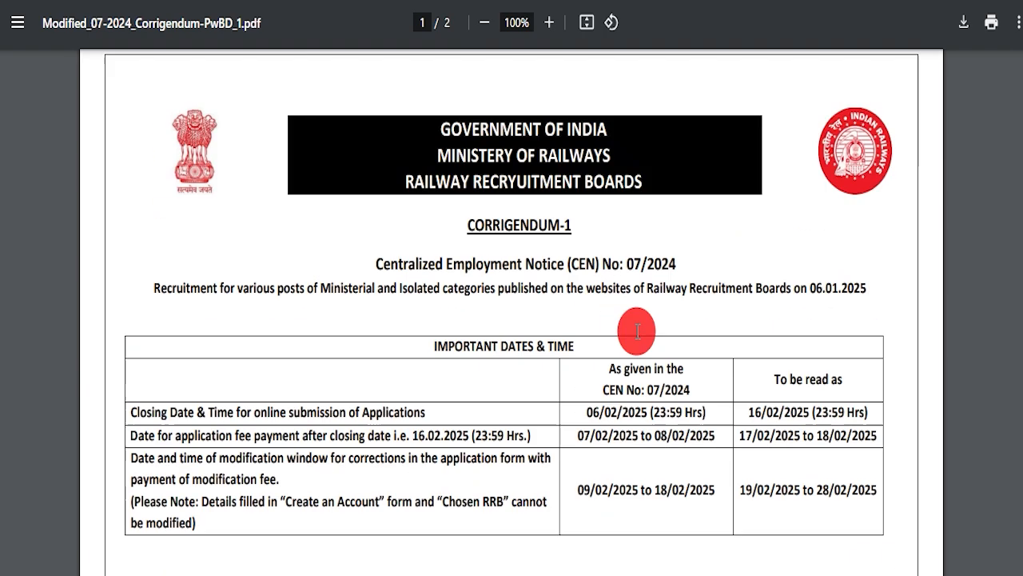
- Return to the article, open the Official Notification PDF and skim its post qualification and RRB-wise vacancy tables before returning to the cover
{"action": "key", "text": "ctrl+shift+Tab"}
{"action": "left_click_drag", "start_coordinate": [364, 434], "coordinate": [609, 432]}
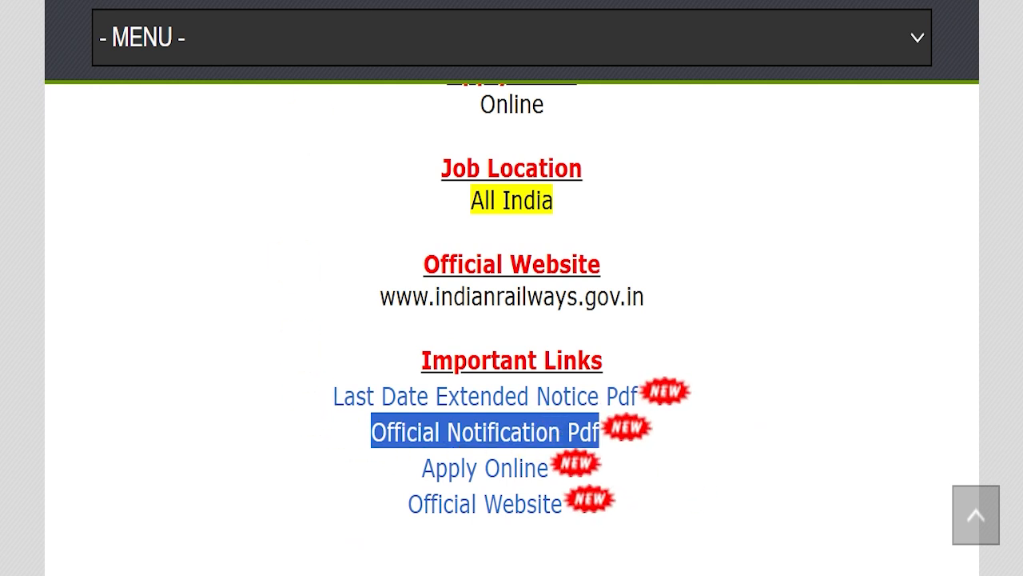
{"action": "key", "text": "ctrl+Tab"}
{"action": "scroll", "coordinate": [480, 344], "scroll_direction": "down", "scroll_amount": 10}
{"action": "scroll", "coordinate": [432, 360], "scroll_direction": "down", "scroll_amount": 20}
{"action": "scroll", "coordinate": [438, 366], "scroll_direction": "down", "scroll_amount": 20}
{"action": "scroll", "coordinate": [464, 349], "scroll_direction": "down", "scroll_amount": 20}
{"action": "left_click_drag", "start_coordinate": [1020, 104], "coordinate": [1020, 452]}
{"action": "left_click_drag", "start_coordinate": [594, 165], "coordinate": [651, 446]}
{"action": "scroll", "coordinate": [587, 350], "scroll_direction": "down", "scroll_amount": 20}
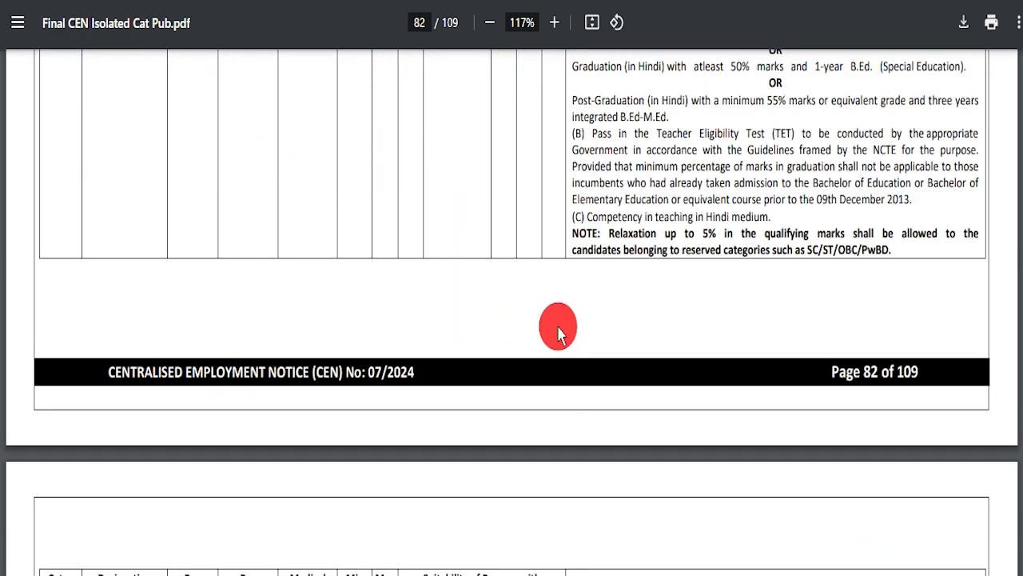
{"action": "scroll", "coordinate": [552, 323], "scroll_direction": "down", "scroll_amount": 6}
{"action": "left_click_drag", "start_coordinate": [586, 212], "coordinate": [786, 511]}
{"action": "scroll", "coordinate": [693, 436], "scroll_direction": "down", "scroll_amount": 20}
{"action": "scroll", "coordinate": [832, 393], "scroll_direction": "down", "scroll_amount": 20}
{"action": "scroll", "coordinate": [759, 392], "scroll_direction": "down", "scroll_amount": 20}
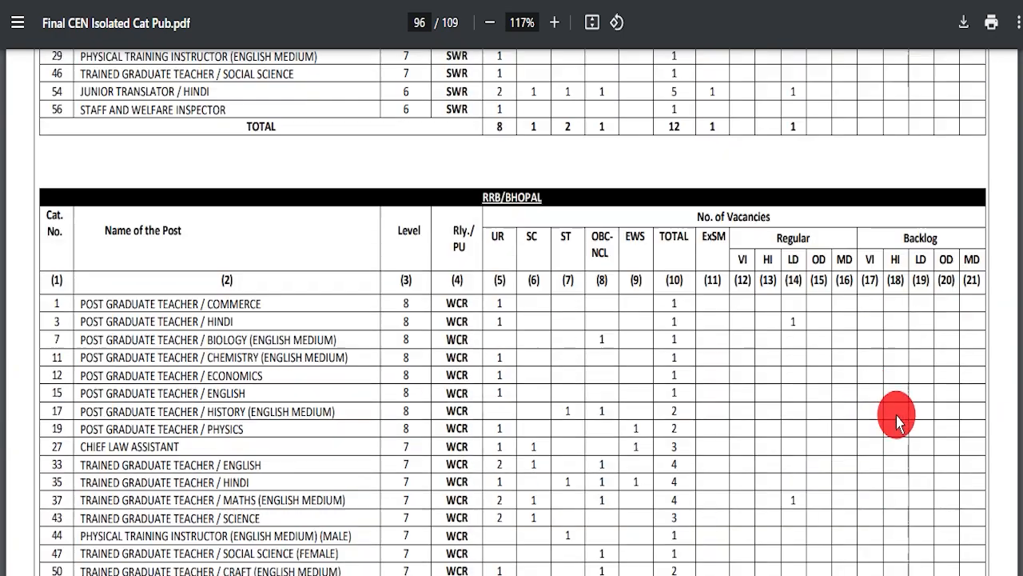
{"action": "scroll", "coordinate": [899, 424], "scroll_direction": "down", "scroll_amount": 10}
{"action": "left_click_drag", "start_coordinate": [1021, 511], "coordinate": [1022, 58]}
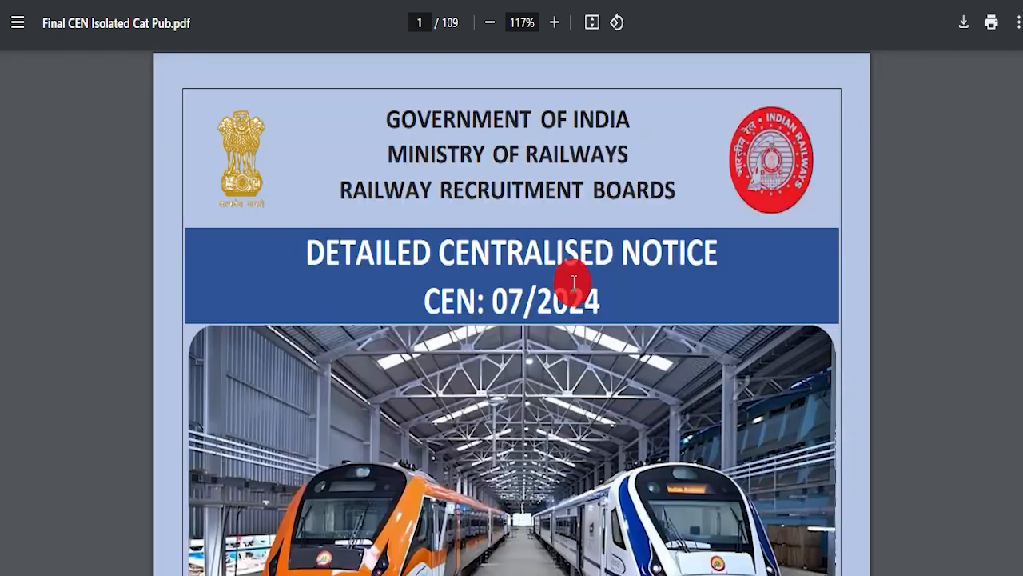
{"action": "scroll", "coordinate": [592, 276], "scroll_direction": "down", "scroll_amount": 3}
{"action": "scroll", "coordinate": [596, 272], "scroll_direction": "up", "scroll_amount": 3}
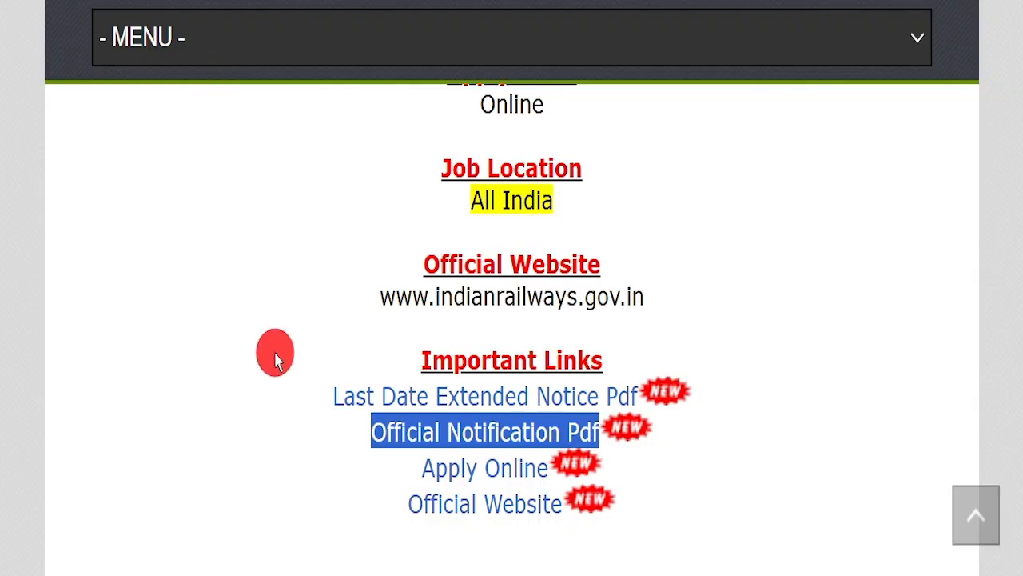
- Open the Apply Online site from the article's important links and advance the Railway Recruitment Board homepage banner
{"action": "triple_click", "coordinate": [521, 466]}
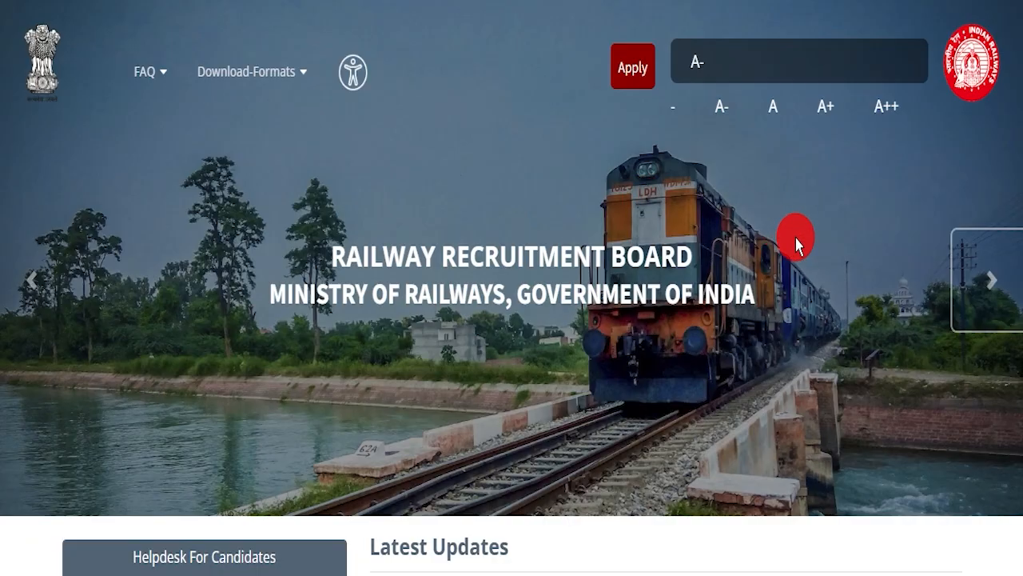
{"action": "left_click", "coordinate": [993, 294]}
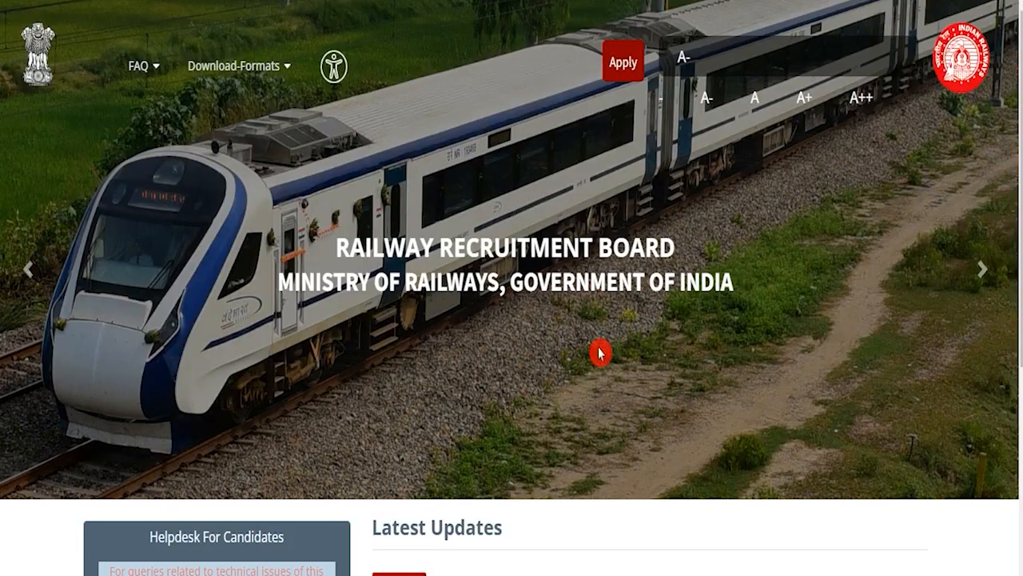
- Open the sign-in page for existing accounts, look over its login, password and captcha fields, and return to the homepage
{"action": "left_click", "coordinate": [624, 67]}
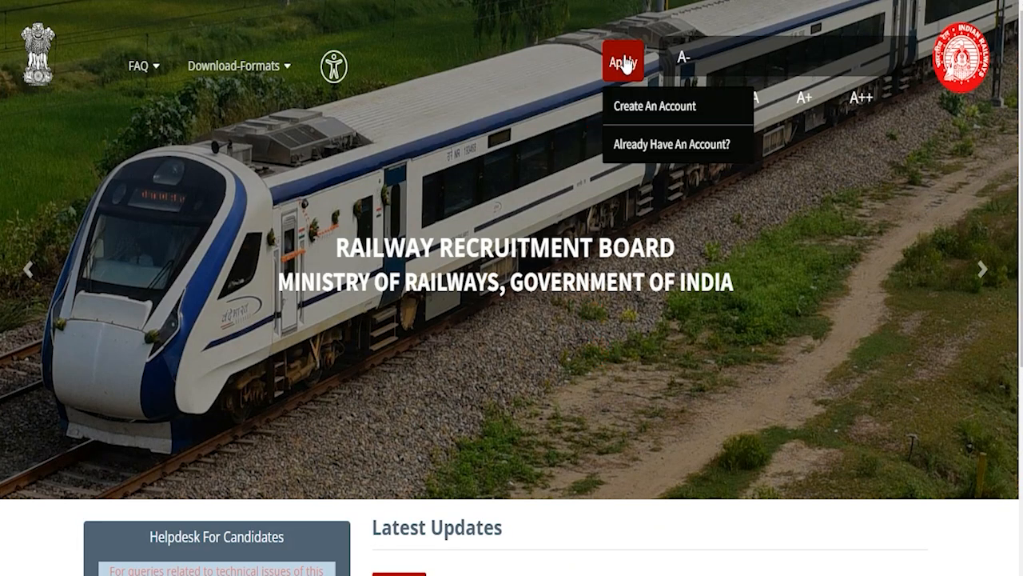
{"action": "left_click", "coordinate": [586, 221]}
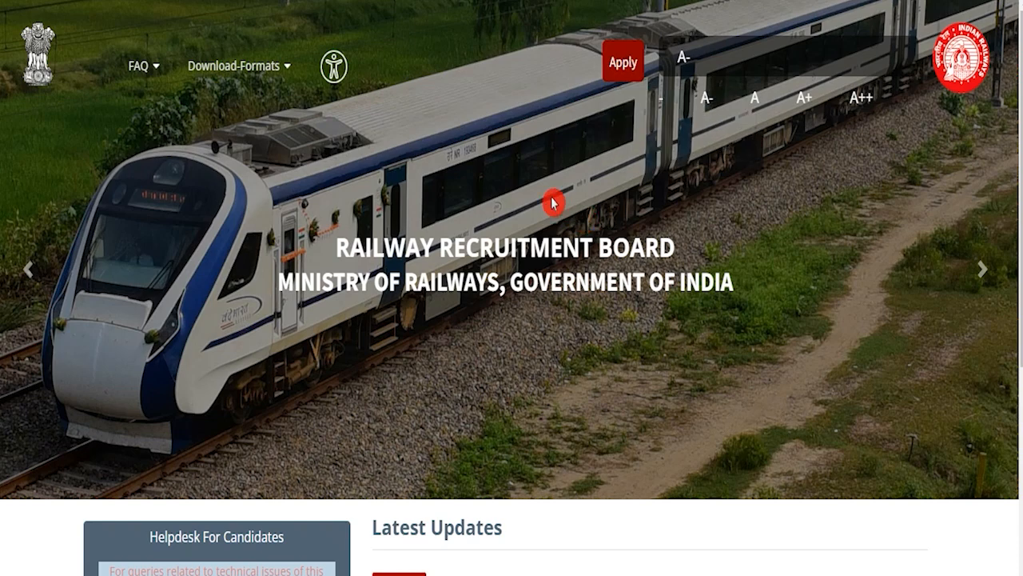
{"action": "left_click", "coordinate": [615, 67]}
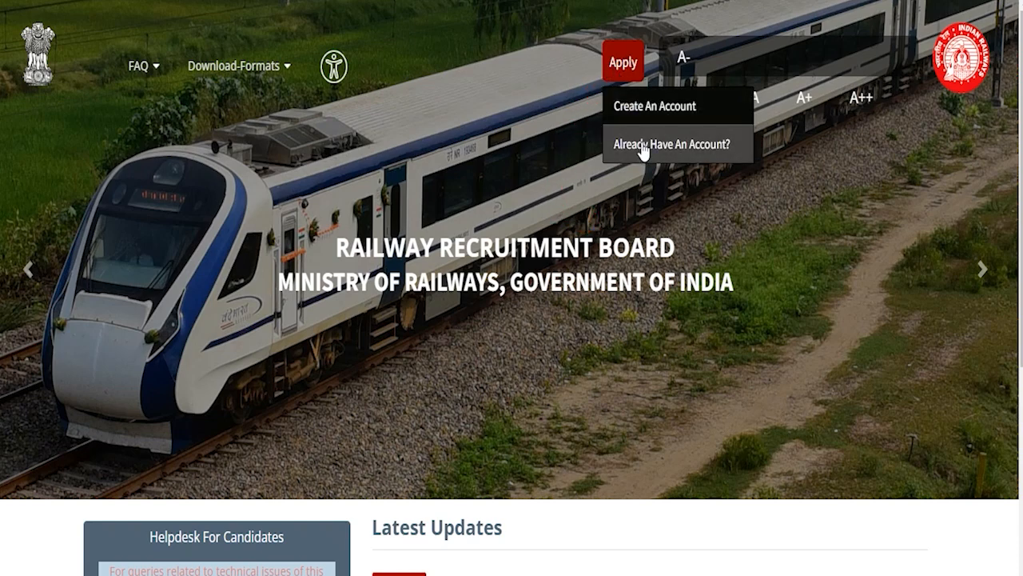
{"action": "left_click", "coordinate": [674, 146]}
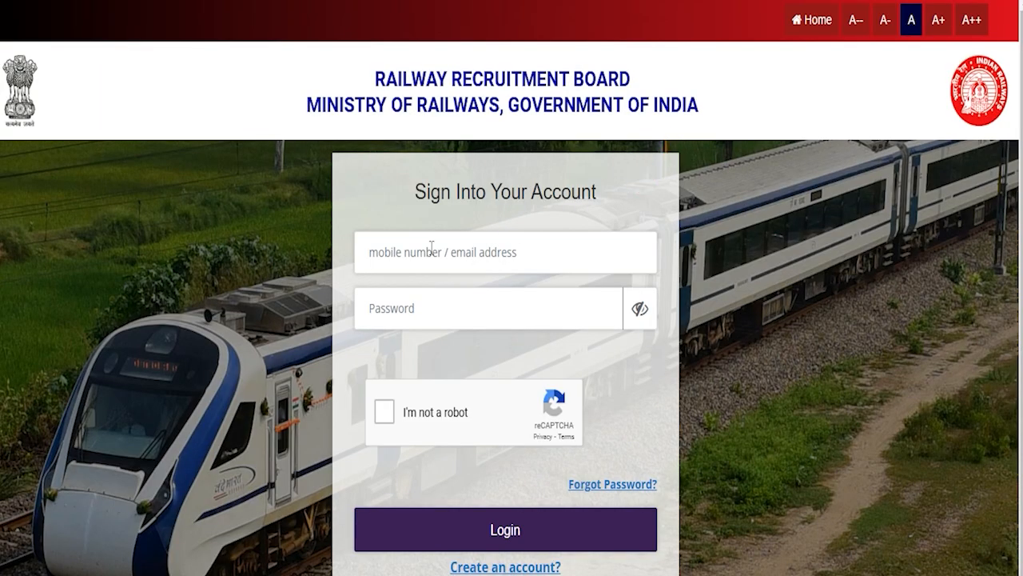
{"action": "left_click", "coordinate": [414, 307]}
{"action": "left_click", "coordinate": [385, 412]}
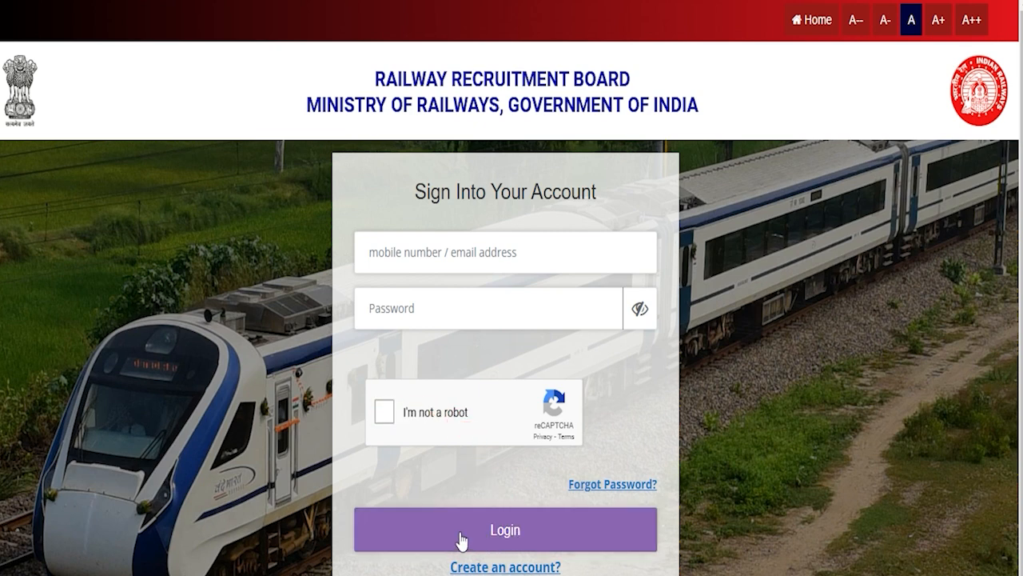
{"action": "left_click", "coordinate": [809, 20]}
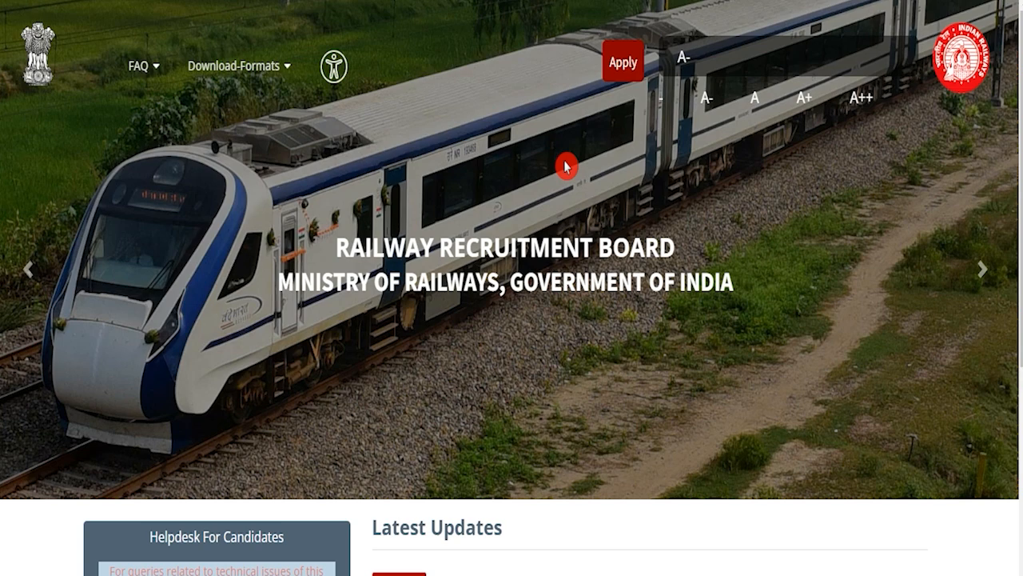
- Open the Create an Account form, highlight part of the note about accounts already created for 2024 CENs, and dismiss it
{"action": "left_click", "coordinate": [624, 61]}
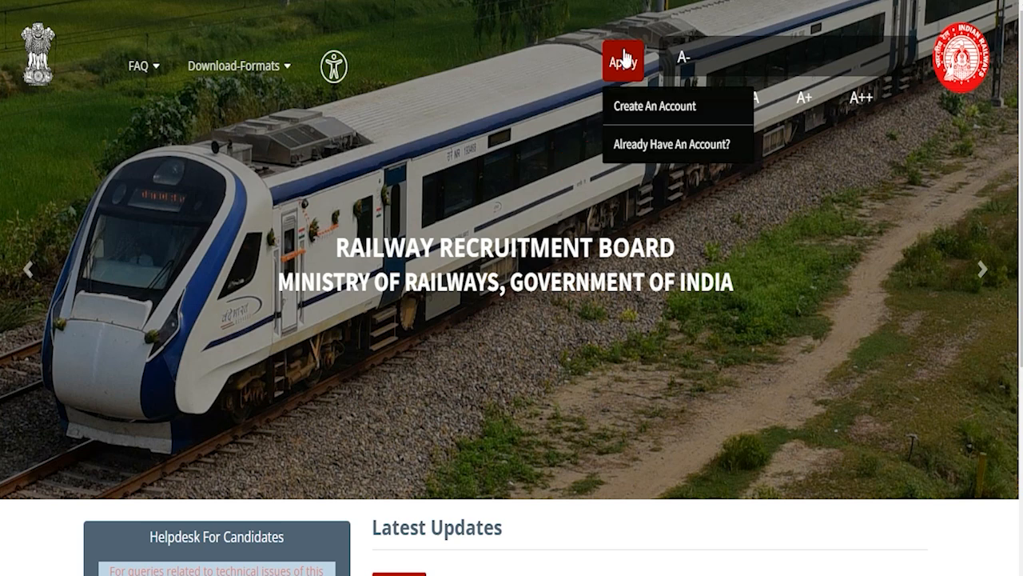
{"action": "left_click", "coordinate": [641, 106]}
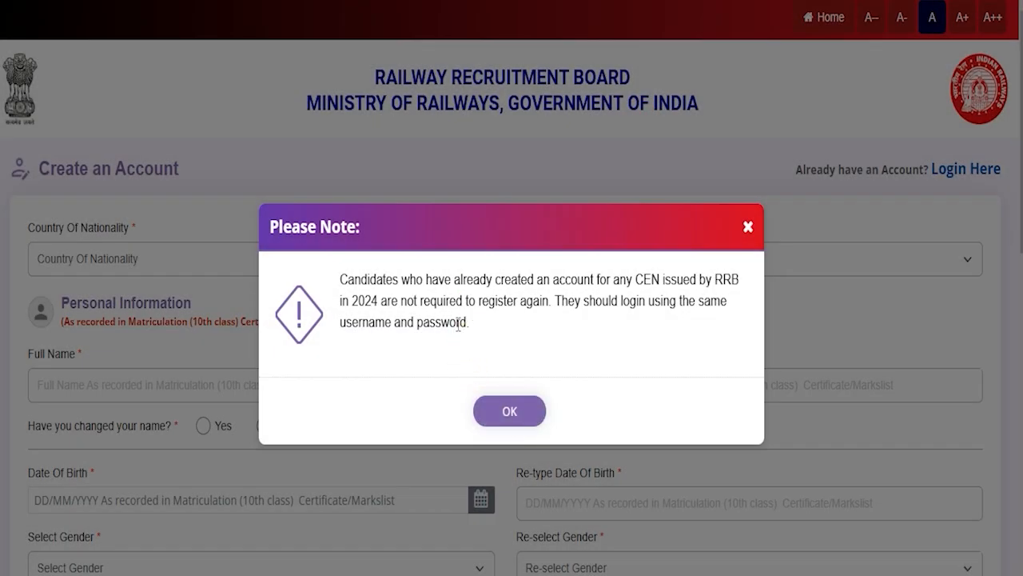
{"action": "left_click_drag", "start_coordinate": [385, 275], "coordinate": [665, 275]}
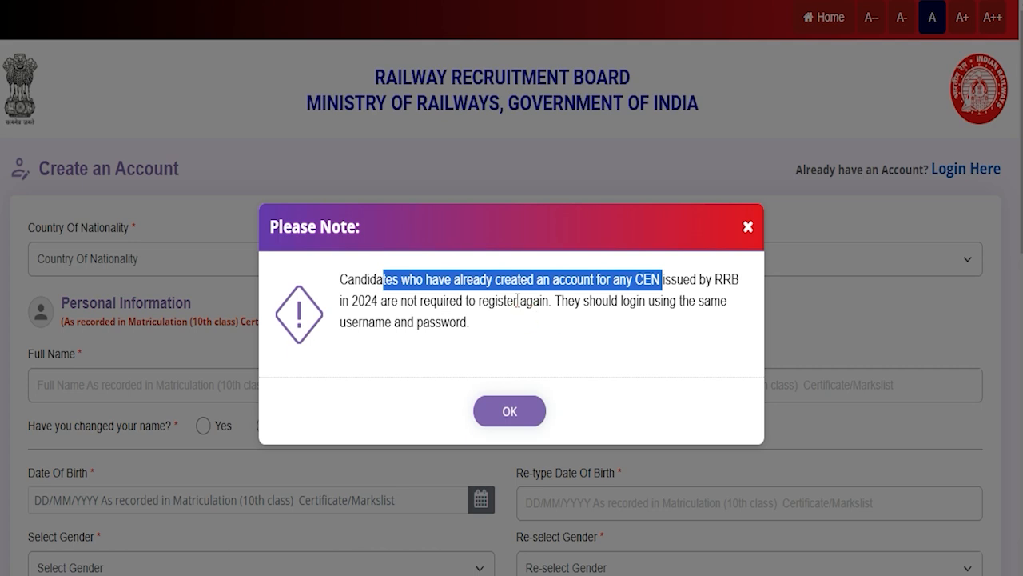
{"action": "left_click", "coordinate": [520, 411]}
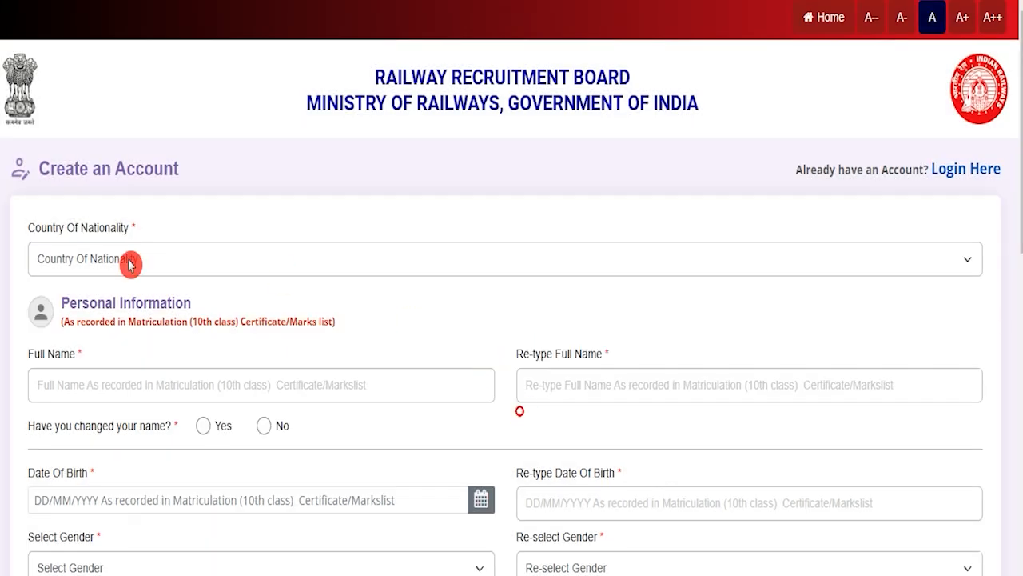
- Set the country of nationality to India and enter the applicant's full name in both the original and re-type fields
{"action": "left_click", "coordinate": [122, 262]}
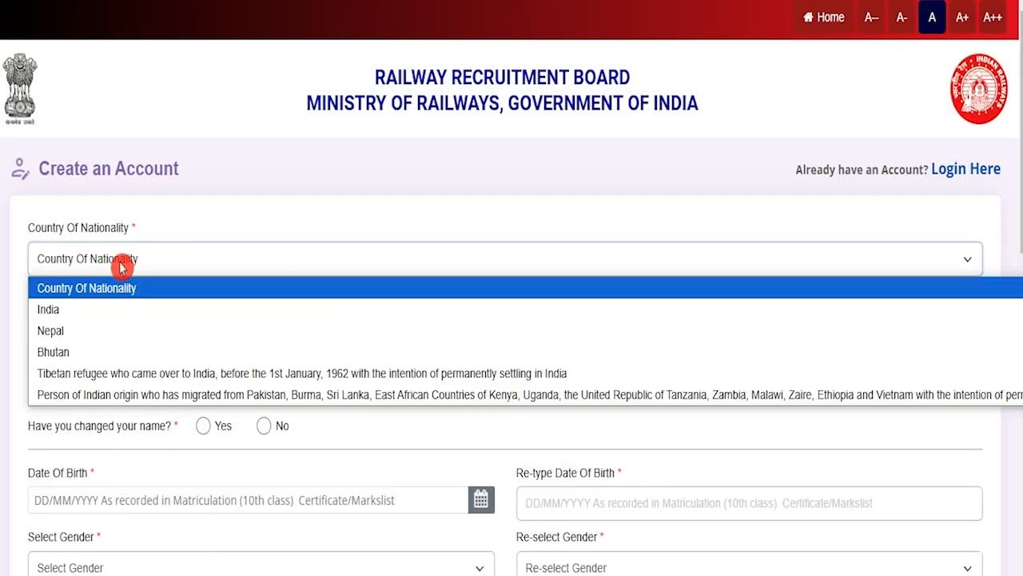
{"action": "left_click", "coordinate": [72, 312]}
{"action": "left_click", "coordinate": [106, 384]}
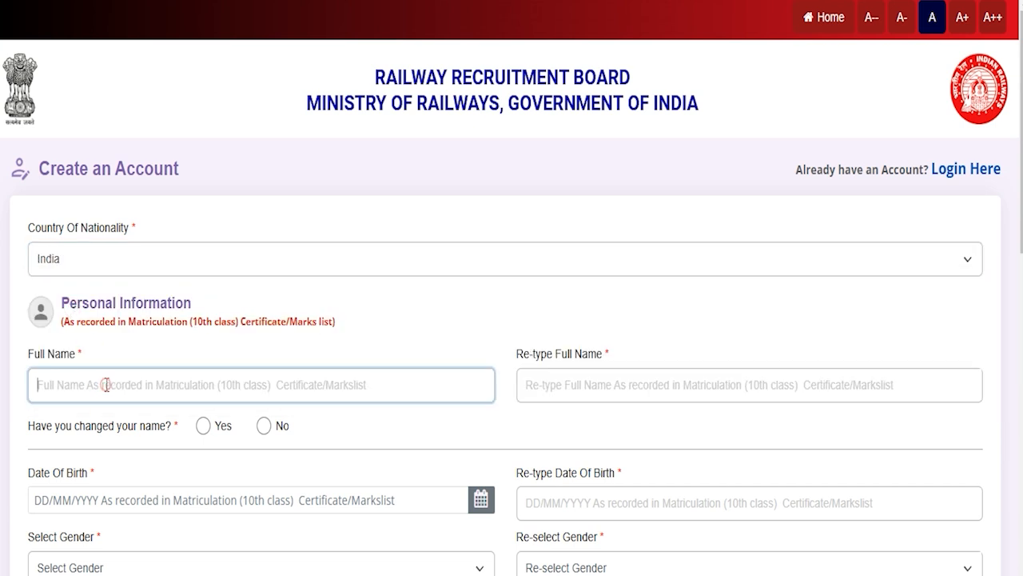
{"action": "type", "text": "AMIT"}
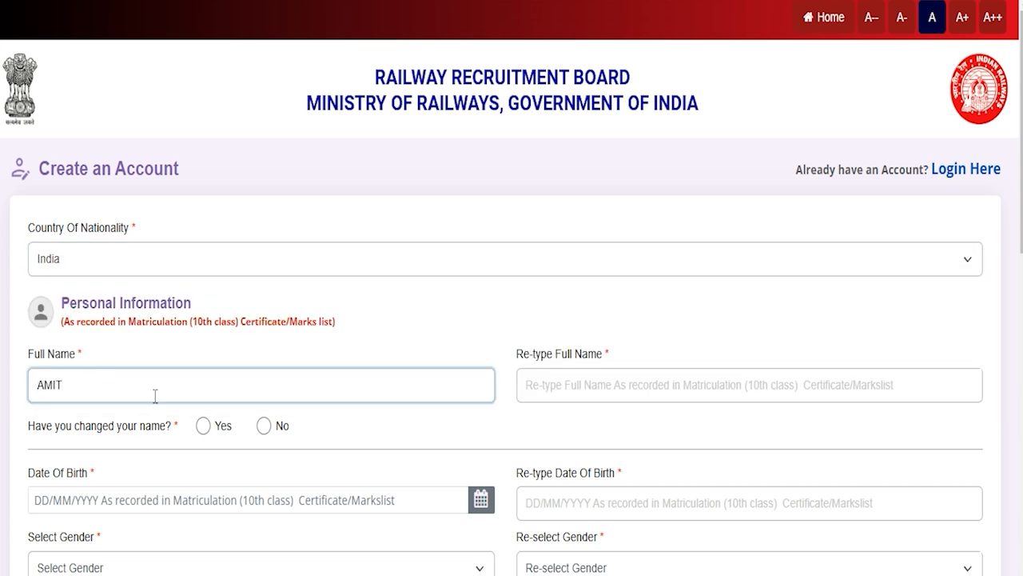
{"action": "left_click", "coordinate": [528, 388]}
{"action": "type", "text": "AMIT"}
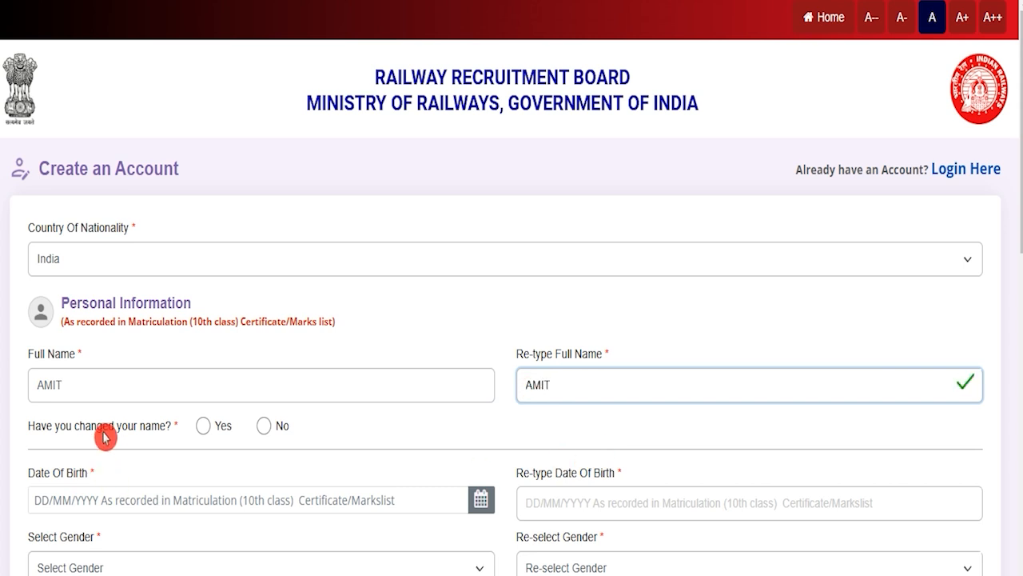
- Try answering Yes to the name-change question, agree to the legal-documentation notice and check the new-name fields
{"action": "left_click_drag", "start_coordinate": [54, 425], "coordinate": [204, 434]}
{"action": "left_click", "coordinate": [204, 434]}
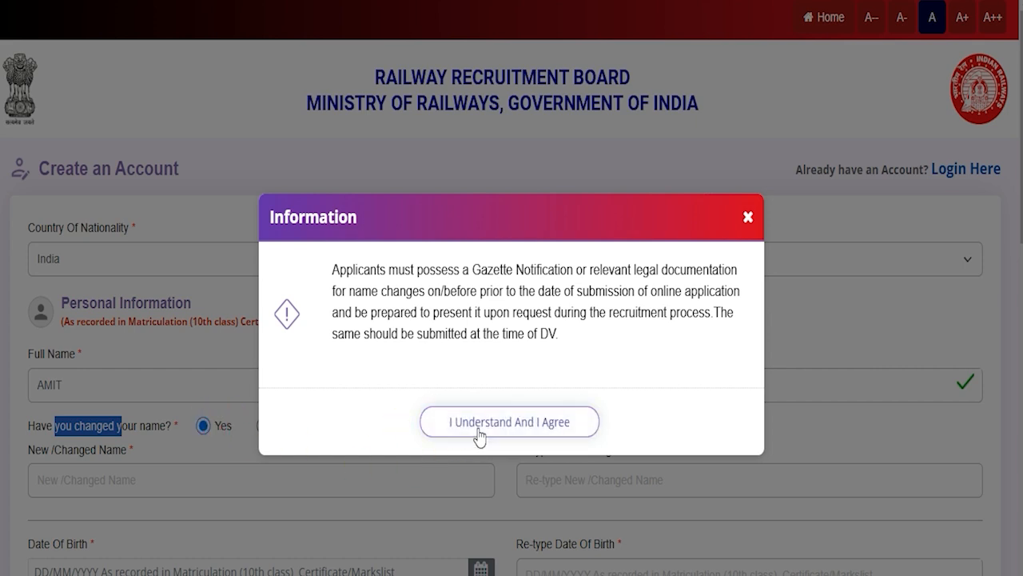
{"action": "left_click", "coordinate": [507, 426]}
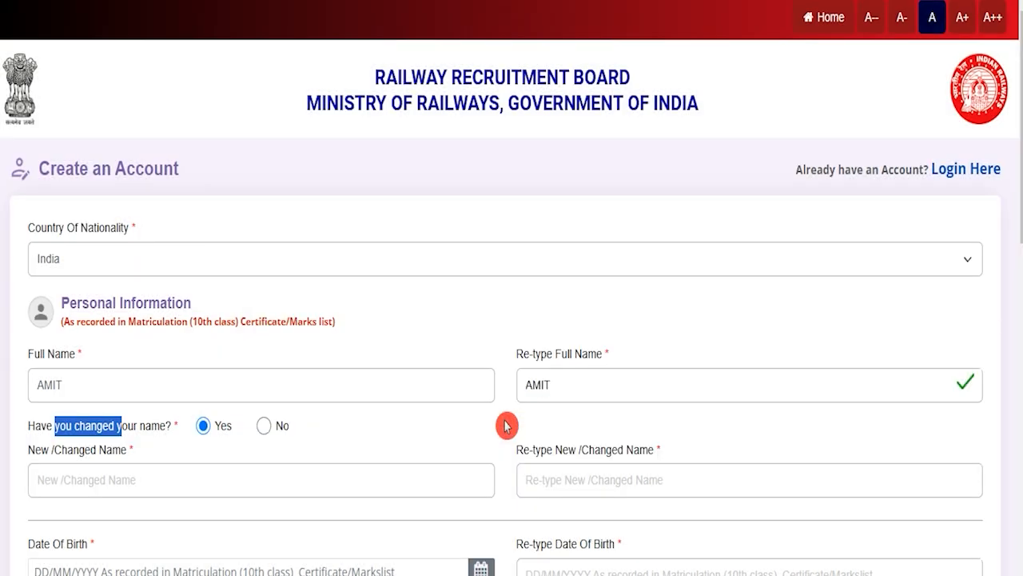
{"action": "left_click", "coordinate": [131, 481]}
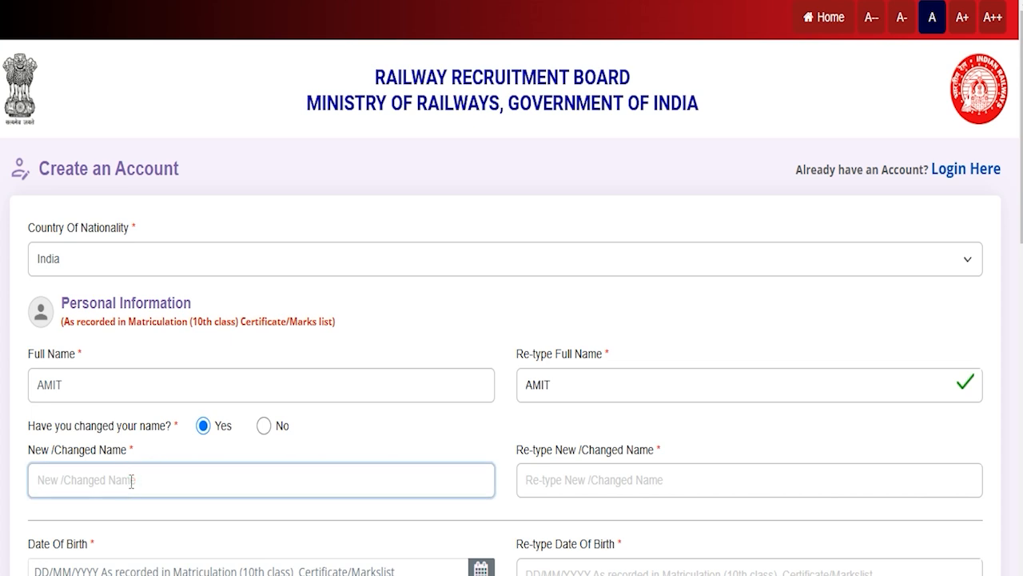
{"action": "left_click", "coordinate": [575, 475]}
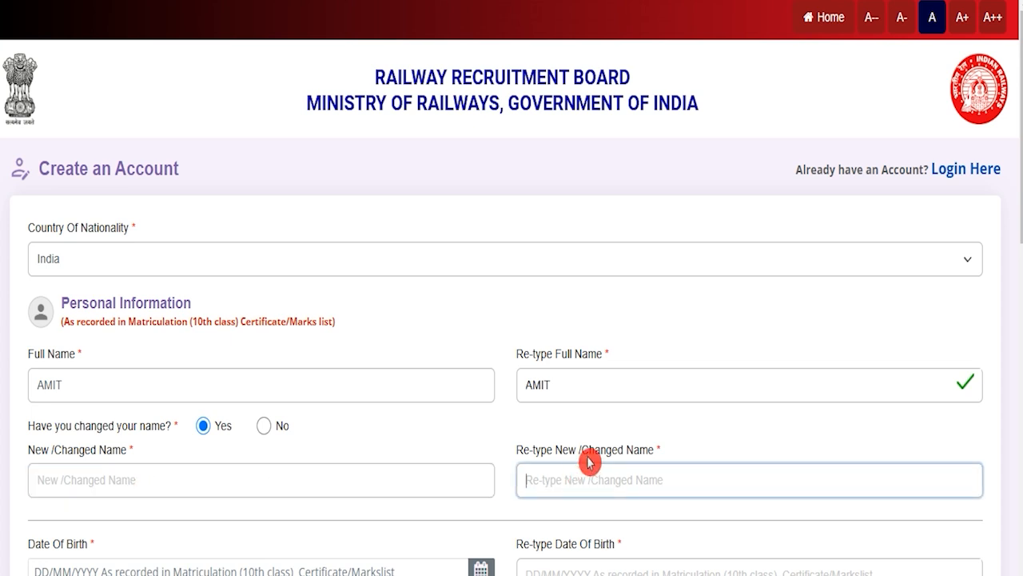
- Answer No to the name-change question and look at the date-of-birth calendar and its re-type field
{"action": "left_click_drag", "start_coordinate": [56, 431], "coordinate": [119, 427]}
{"action": "left_click", "coordinate": [265, 428]}
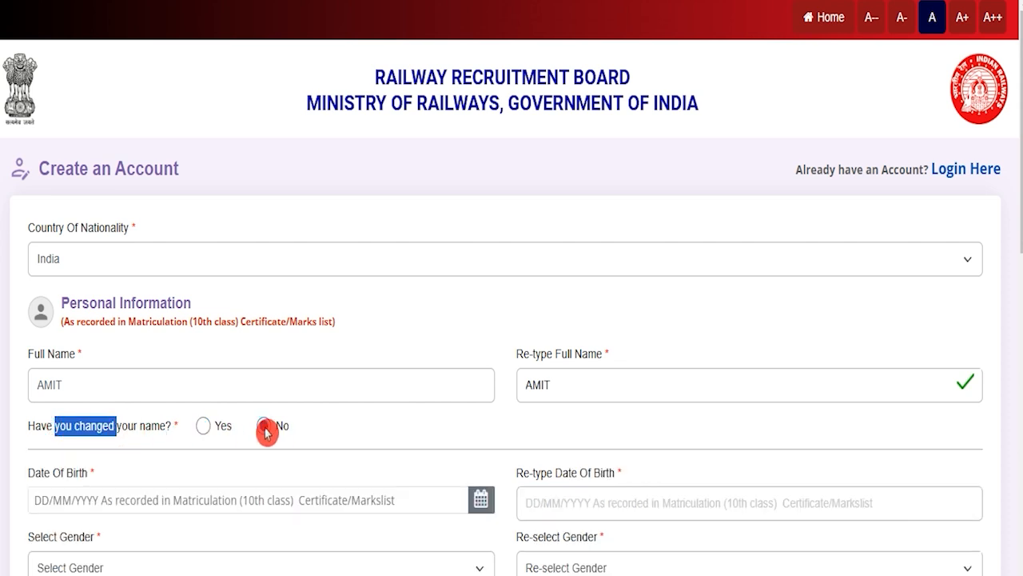
{"action": "scroll", "coordinate": [266, 431], "scroll_direction": "down", "scroll_amount": 2}
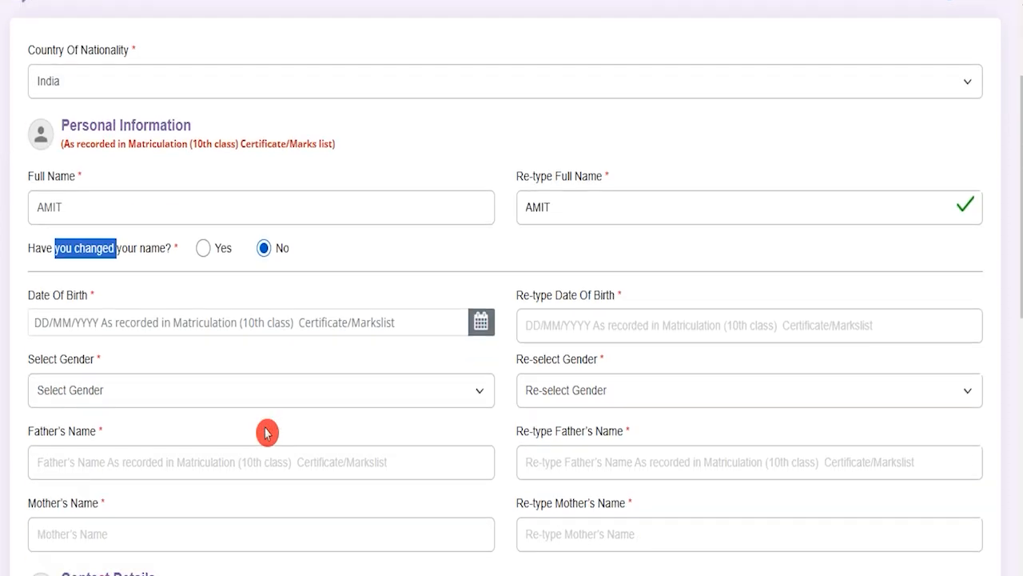
{"action": "left_click", "coordinate": [186, 320]}
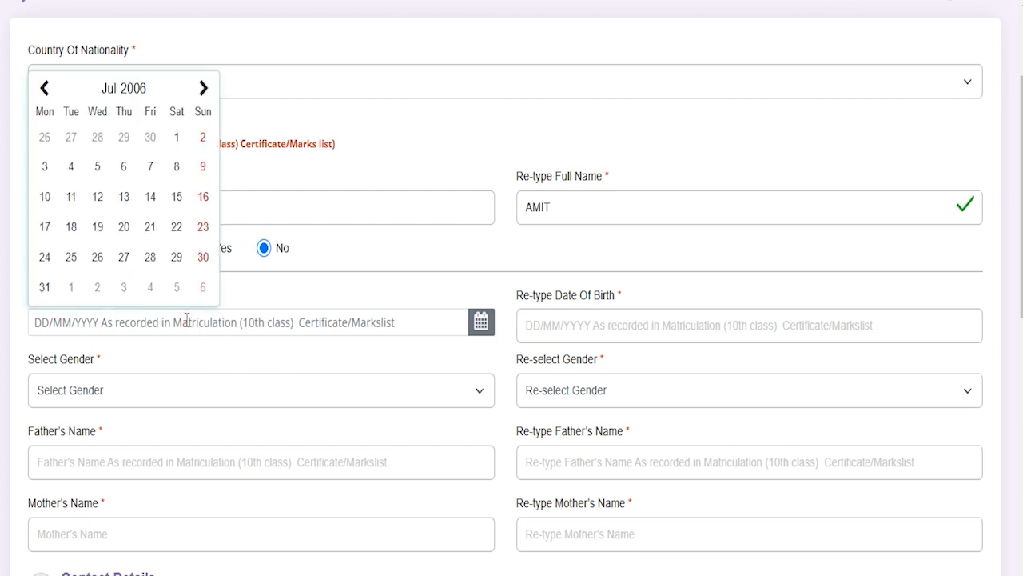
{"action": "left_click", "coordinate": [591, 323]}
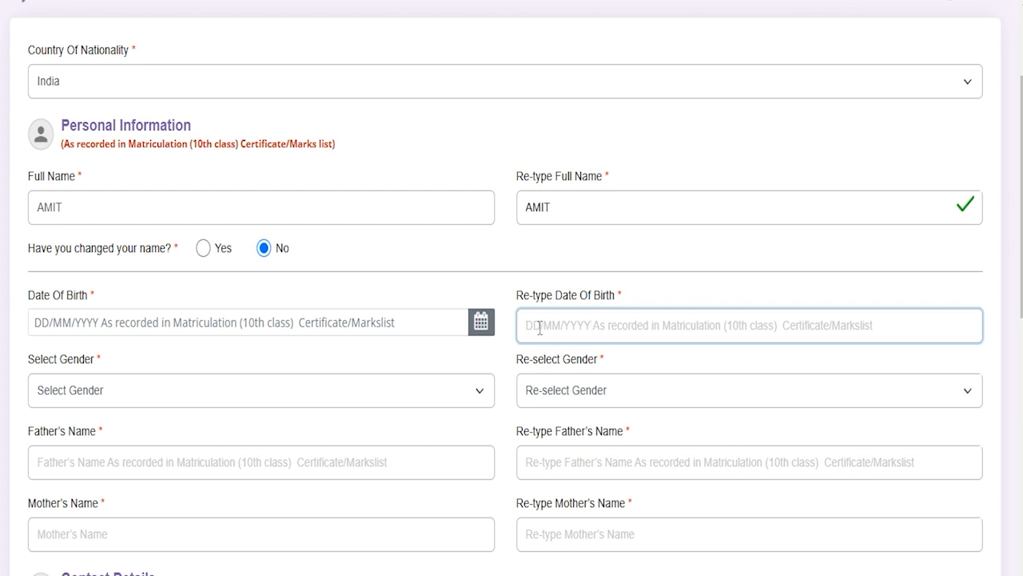
- Select Male as the gender and re-select the same option for confirmation
{"action": "left_click", "coordinate": [286, 396]}
{"action": "left_click", "coordinate": [200, 439]}
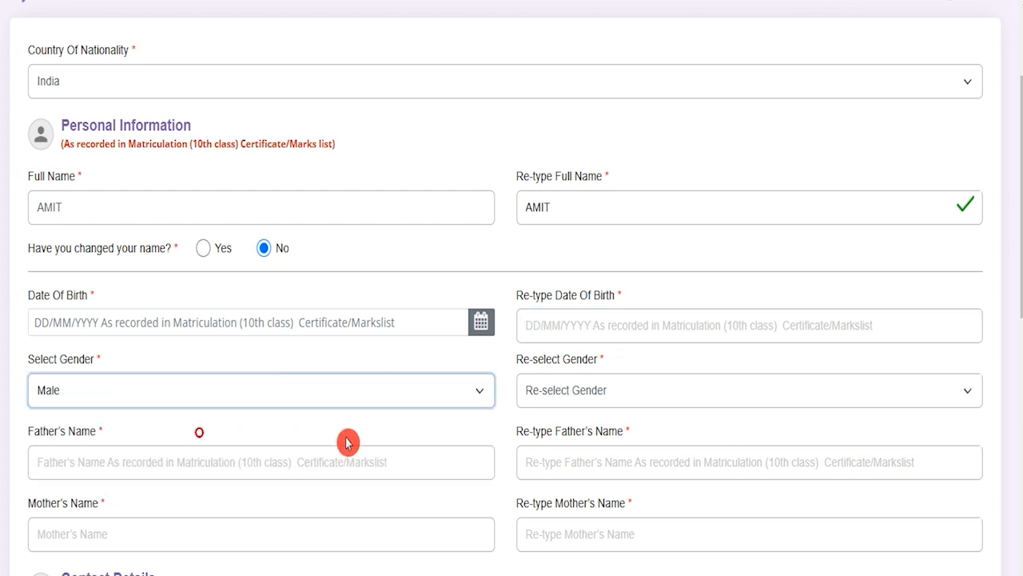
{"action": "left_click", "coordinate": [582, 394]}
{"action": "left_click", "coordinate": [560, 441]}
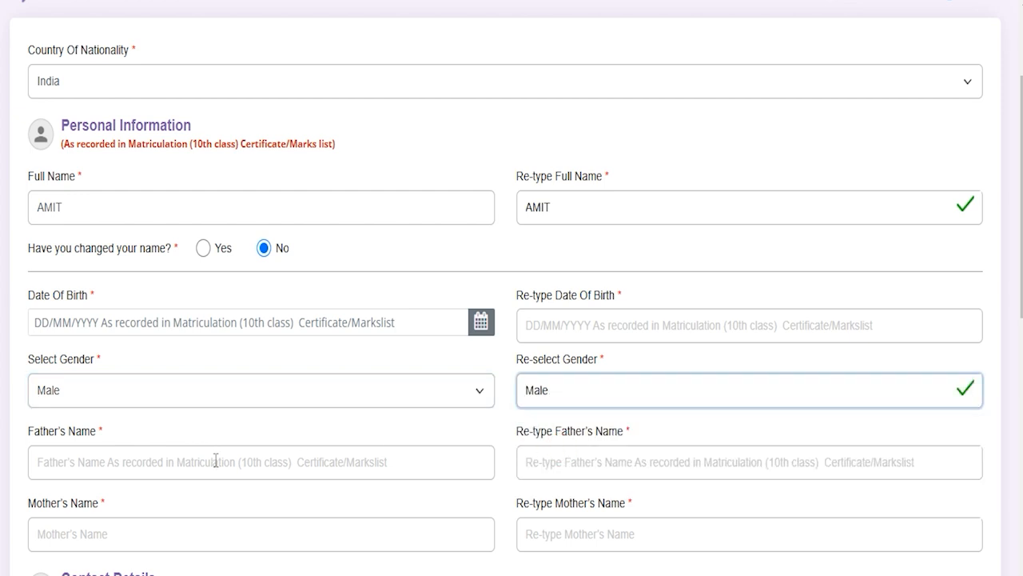
- Enter the father's name and the mother's name, repeating each in its re-type field
{"action": "left_click", "coordinate": [161, 458]}
{"action": "type", "text": "RAKESH"}
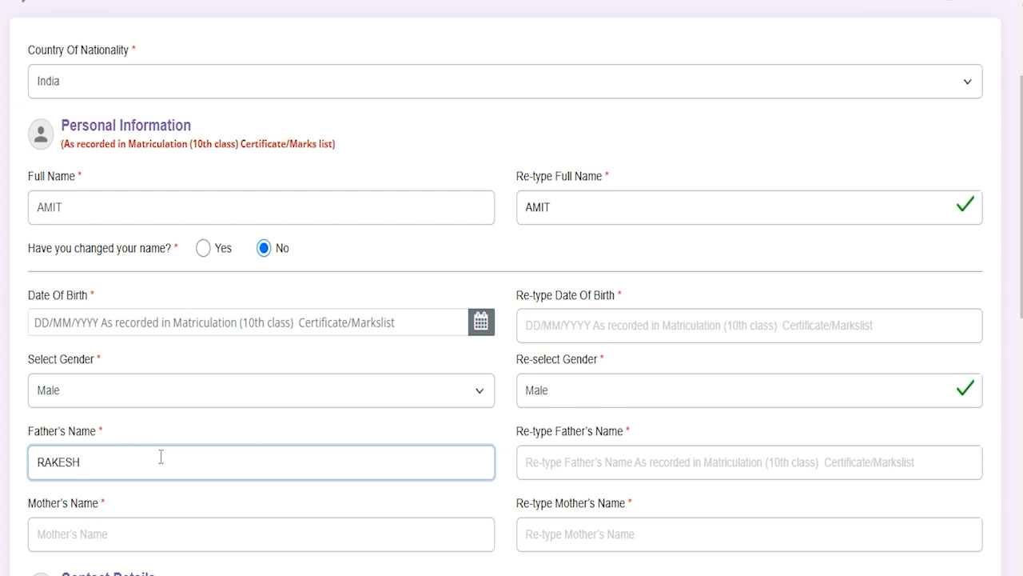
{"action": "left_click", "coordinate": [614, 452]}
{"action": "type", "text": "RAKESH"}
{"action": "left_click", "coordinate": [222, 526]}
{"action": "type", "text": "R"}
{"action": "left_click", "coordinate": [643, 520]}
{"action": "type", "text": "REENA"}
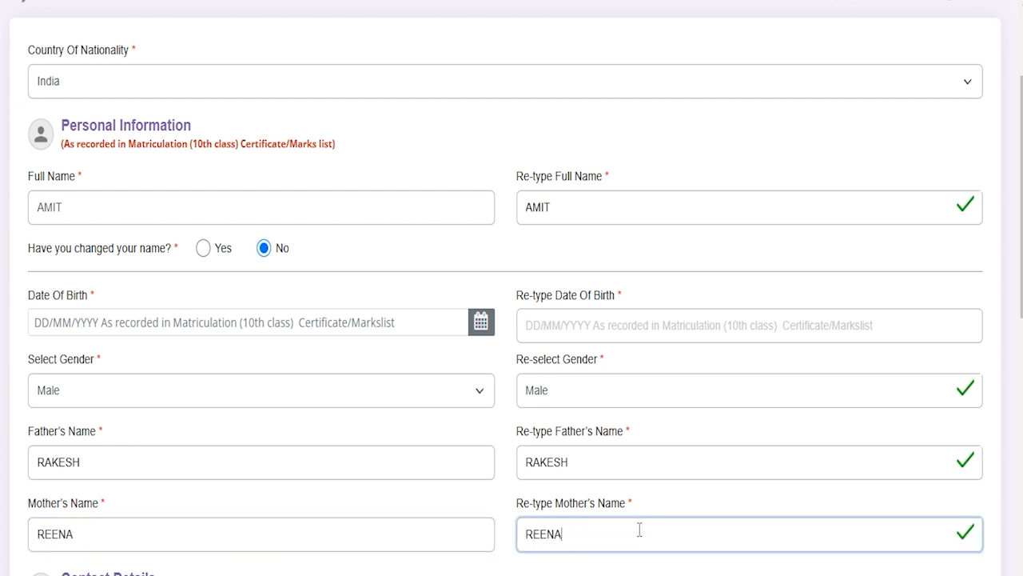
- Examine the email address, mobile number and OTP fields under Contact Details without filling them in
{"action": "scroll", "coordinate": [430, 451], "scroll_direction": "down", "scroll_amount": 4}
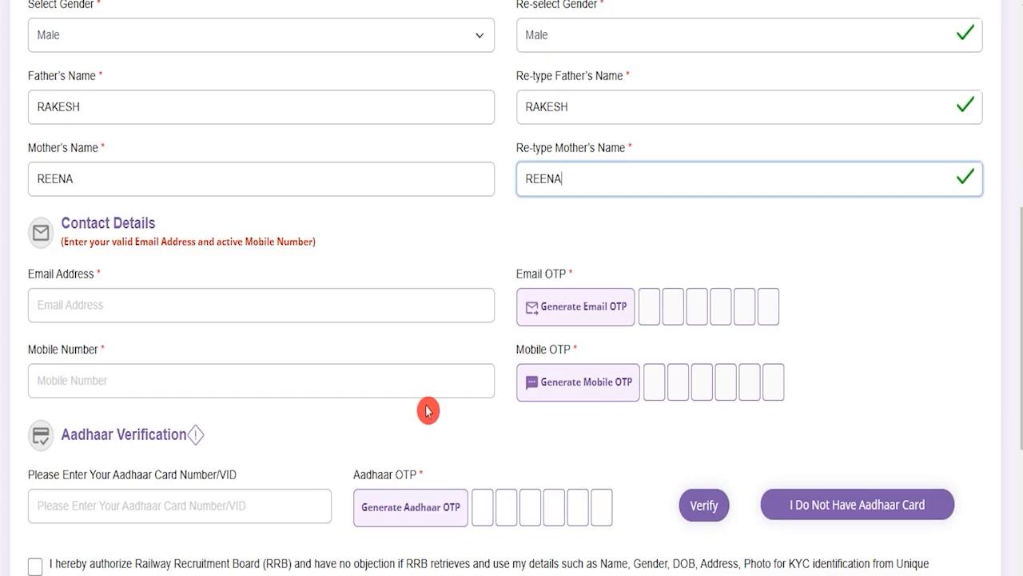
{"action": "left_click_drag", "start_coordinate": [71, 224], "coordinate": [125, 226]}
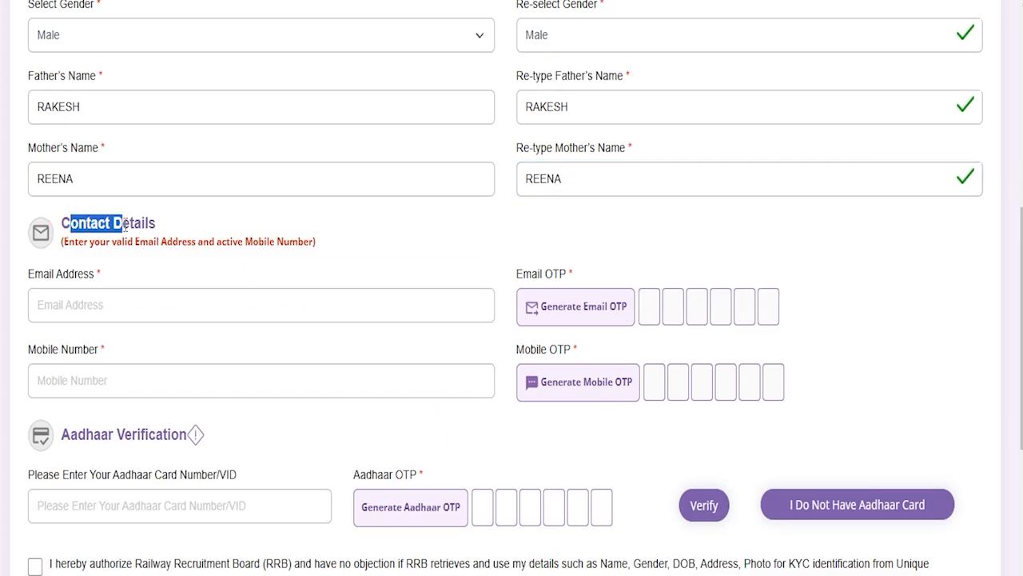
{"action": "left_click", "coordinate": [116, 301]}
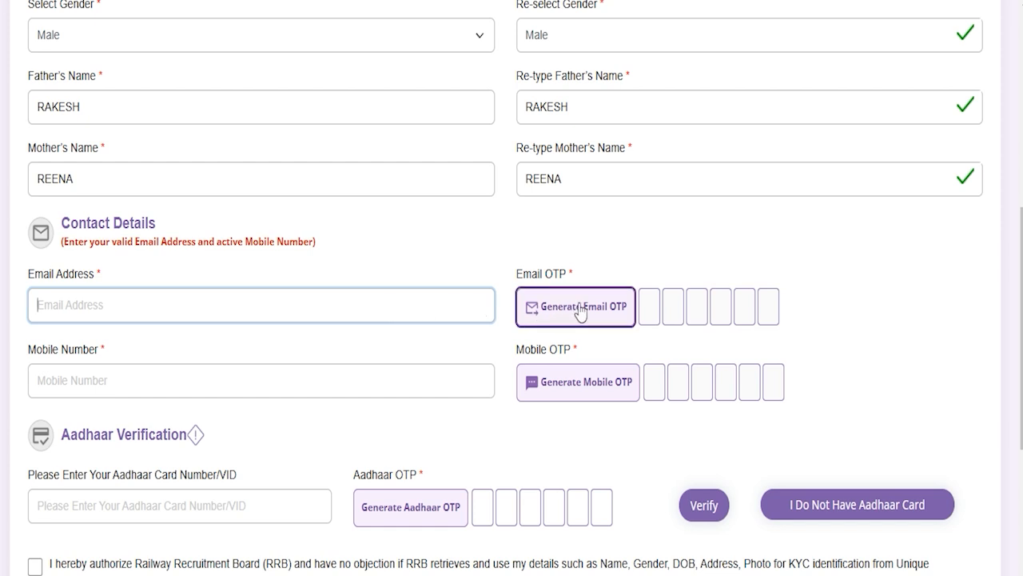
{"action": "mouse_move", "coordinate": [663, 313]}
{"action": "left_mouse_down"}
{"action": "mouse_move", "coordinate": [654, 312]}
{"action": "mouse_move", "coordinate": [758, 319]}
{"action": "left_mouse_up"}
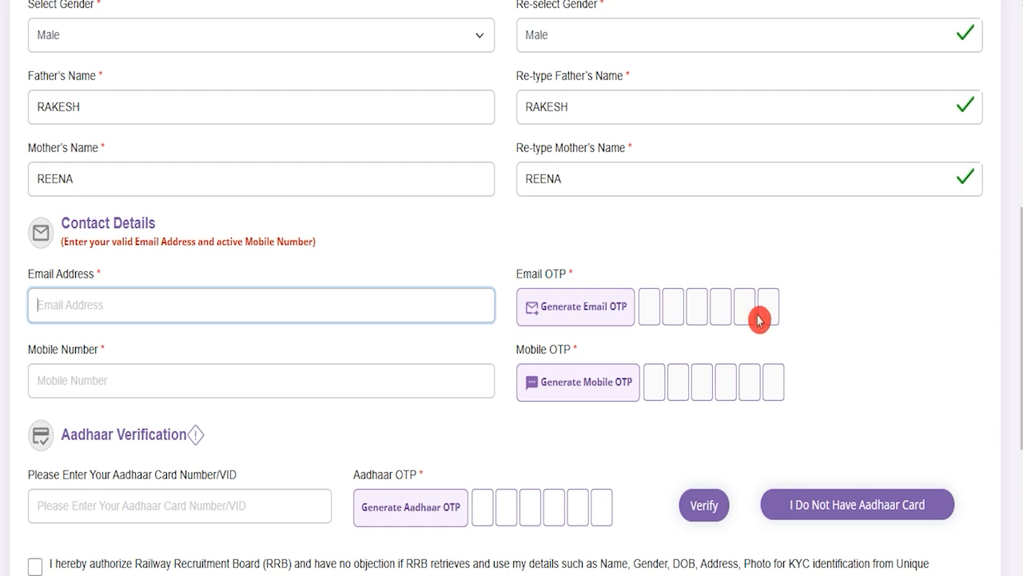
{"action": "left_click", "coordinate": [104, 377]}
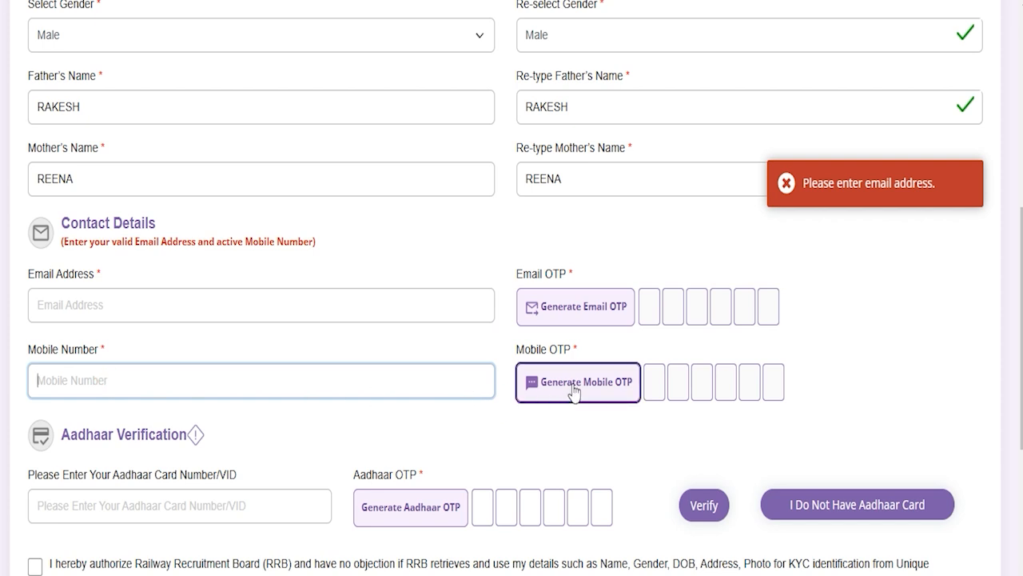
{"action": "left_click", "coordinate": [664, 385]}
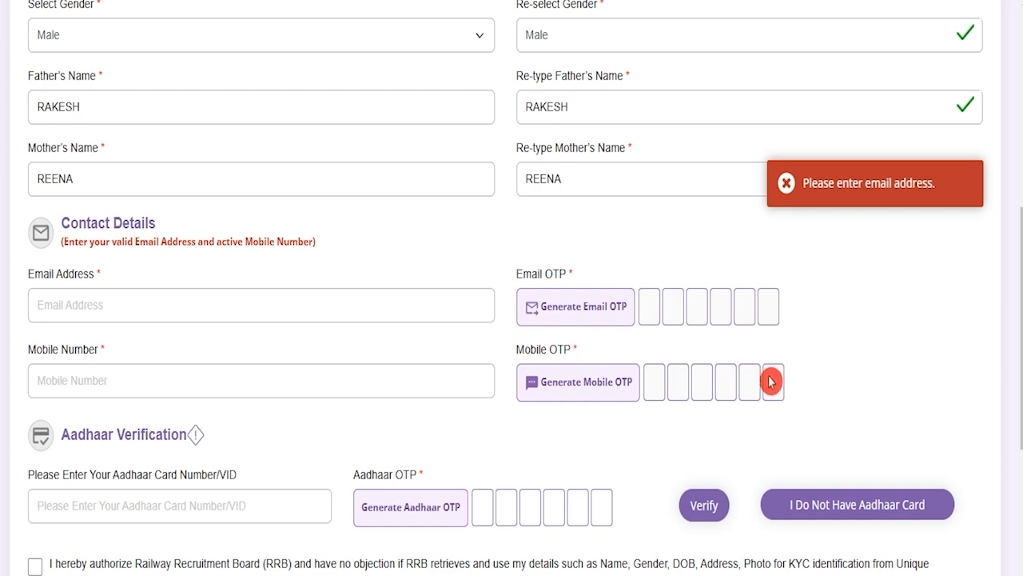
- Opt out of Aadhaar verification by declaring that the candidate does not have an Aadhaar card
{"action": "scroll", "coordinate": [227, 444], "scroll_direction": "down", "scroll_amount": 2}
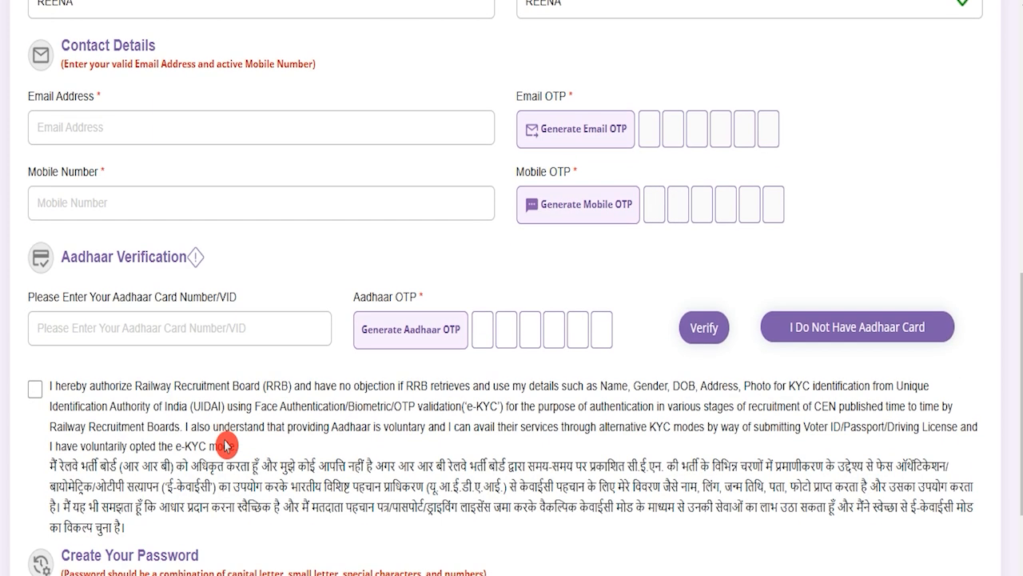
{"action": "left_click", "coordinate": [151, 331]}
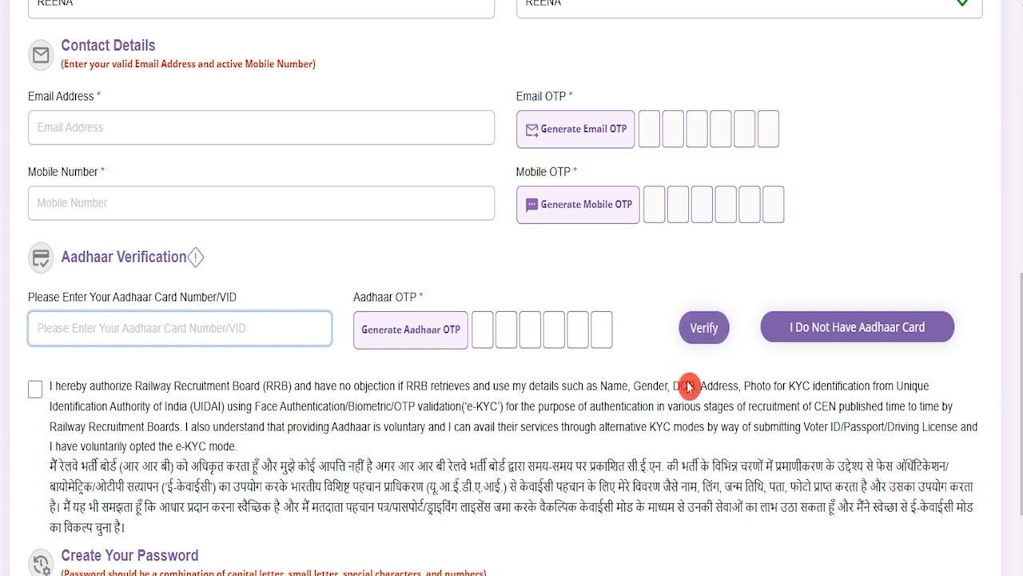
{"action": "left_click", "coordinate": [886, 334]}
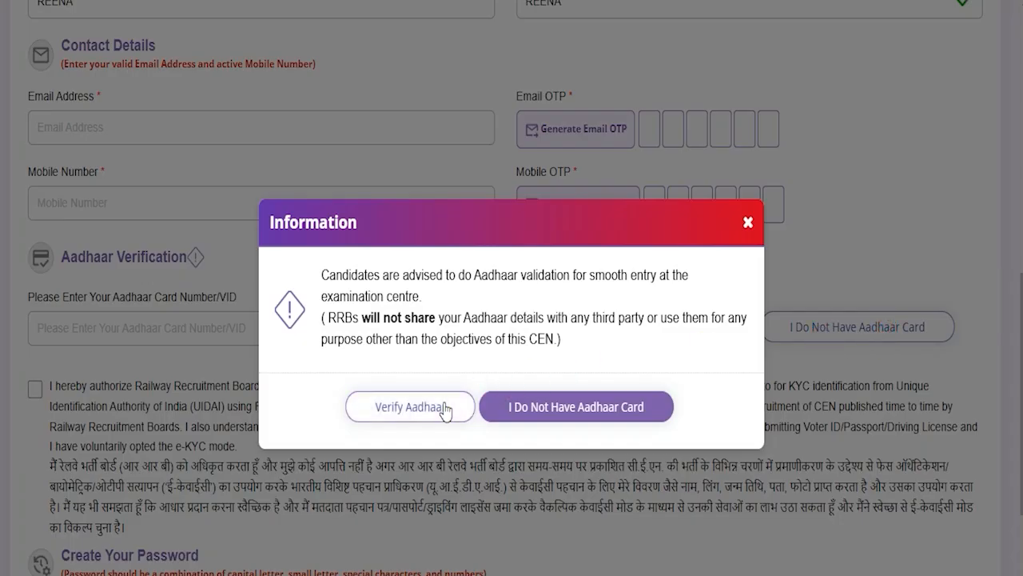
{"action": "left_click", "coordinate": [580, 405]}
- Examine the proof-of-ID list and the document number, issuing authority, place of issue and date of issue fields without filling them in
{"action": "left_click", "coordinate": [253, 329]}
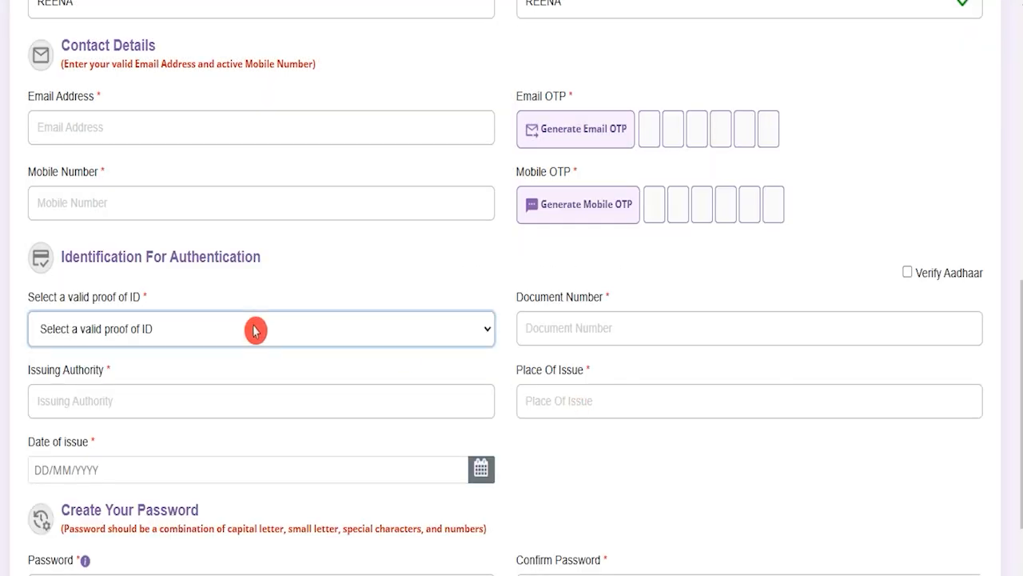
{"action": "left_click", "coordinate": [254, 330]}
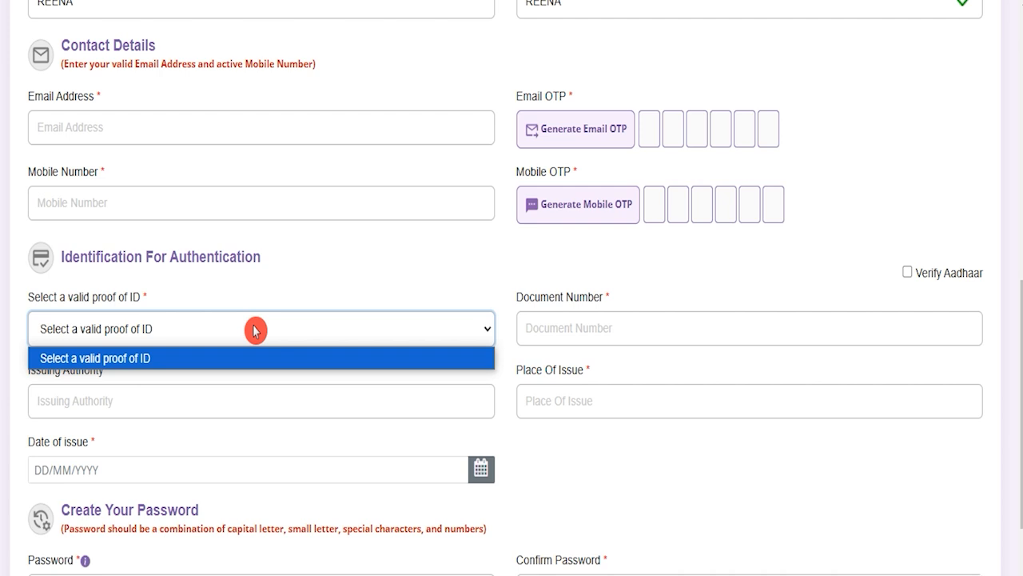
{"action": "left_click", "coordinate": [254, 330]}
{"action": "left_click", "coordinate": [555, 326]}
{"action": "left_click", "coordinate": [104, 397]}
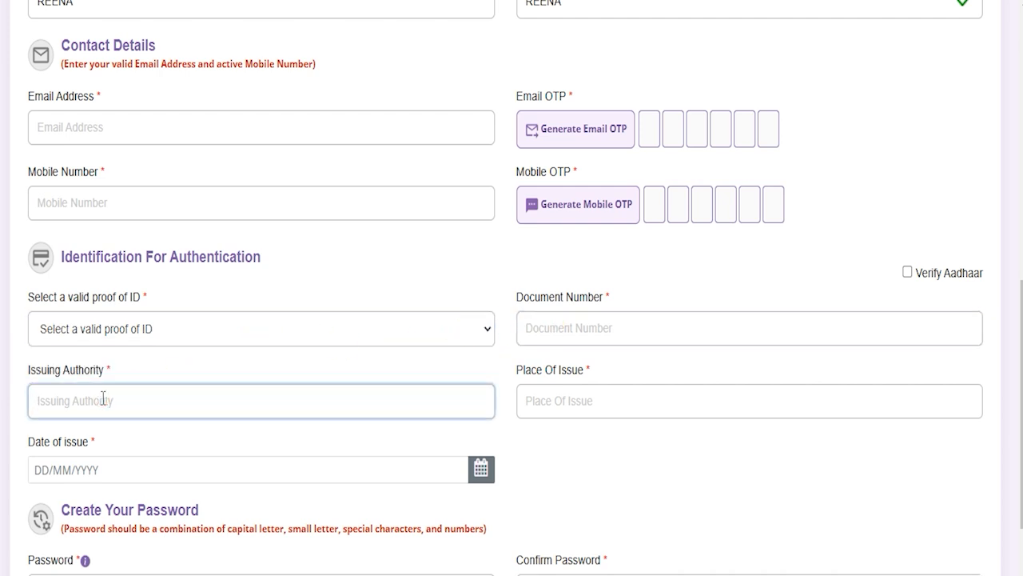
{"action": "left_click", "coordinate": [567, 401]}
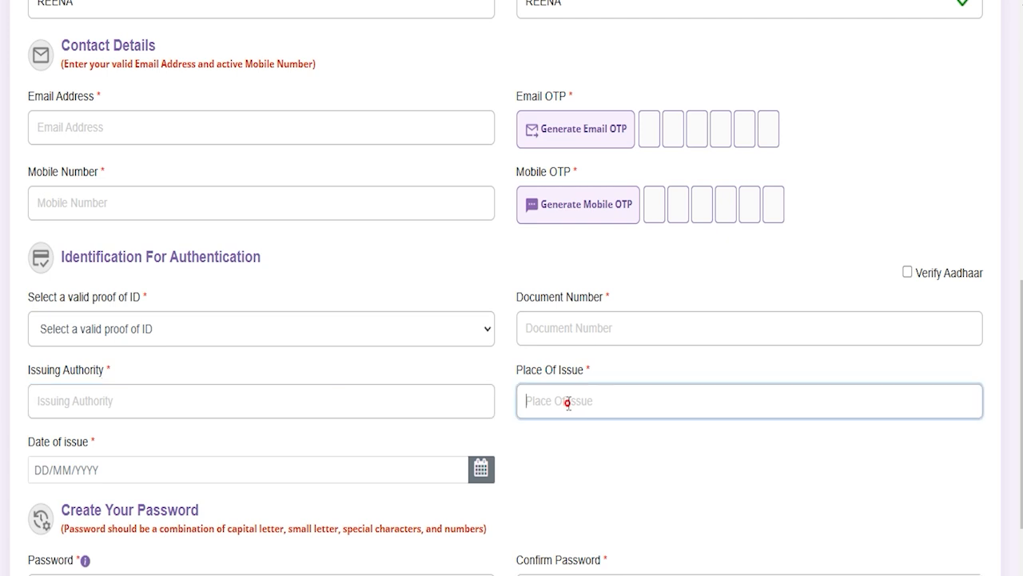
{"action": "left_click", "coordinate": [120, 471]}
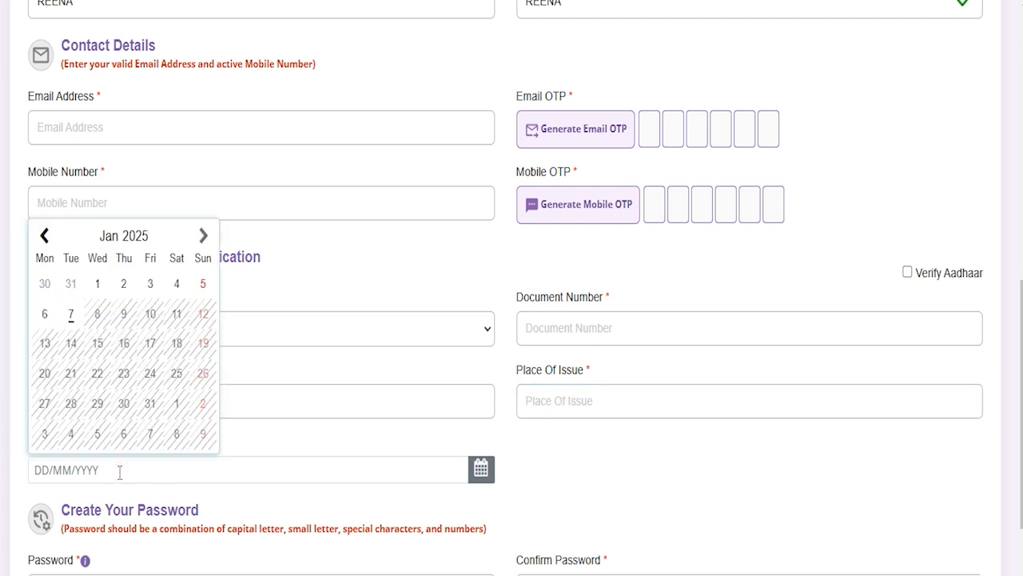
{"action": "left_click", "coordinate": [596, 517]}
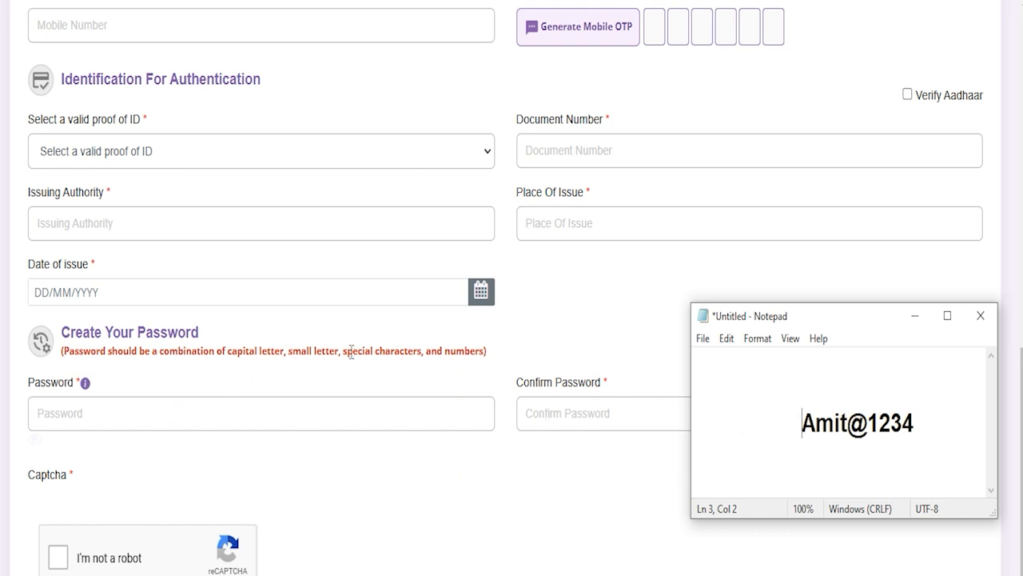
- Inspect the special character in the Notepad sample password, and try to preview and create the account
{"action": "left_click_drag", "start_coordinate": [802, 422], "coordinate": [868, 423]}
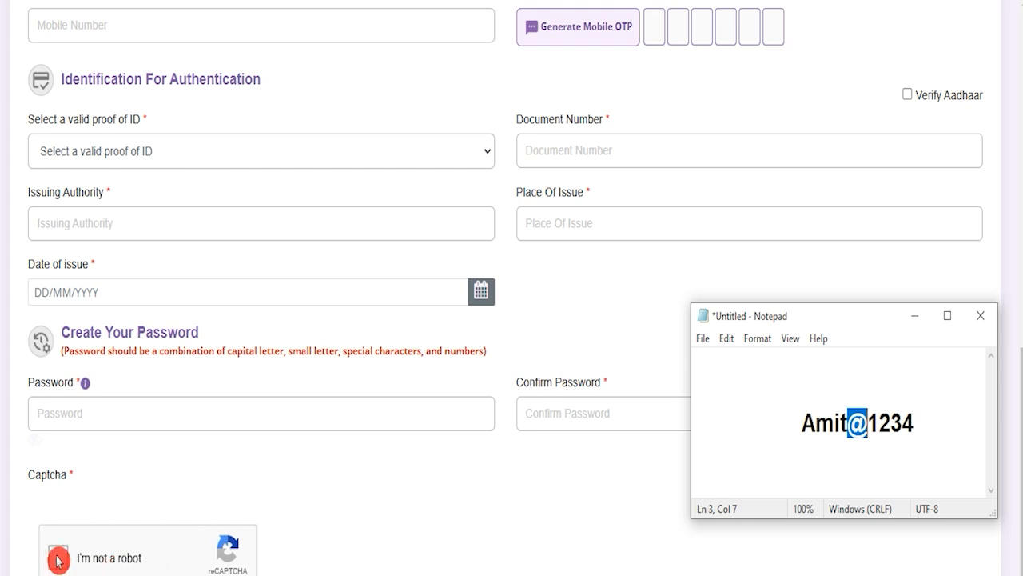
{"action": "left_click", "coordinate": [184, 574]}
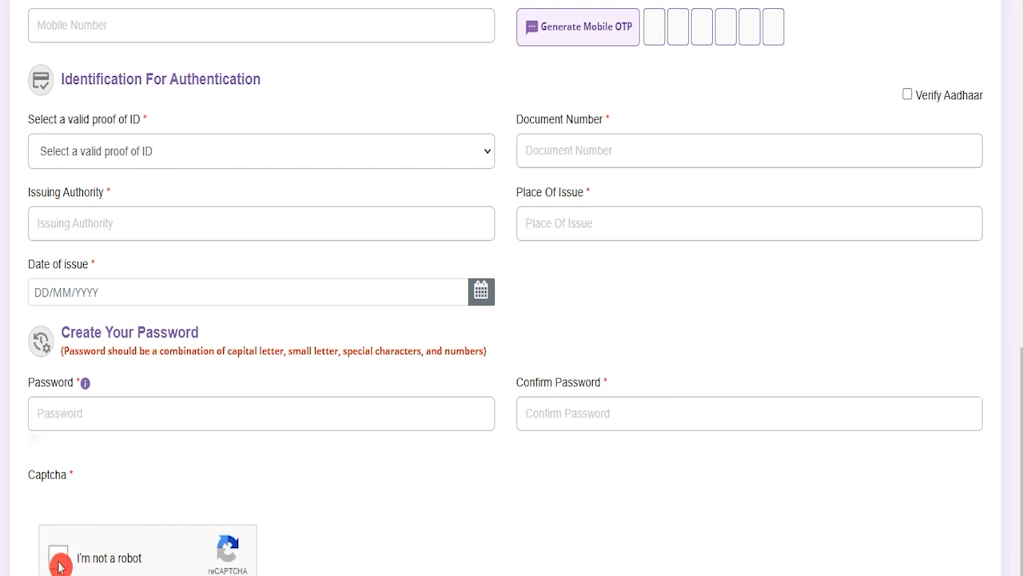
{"action": "scroll", "coordinate": [520, 559], "scroll_direction": "down", "scroll_amount": 2}
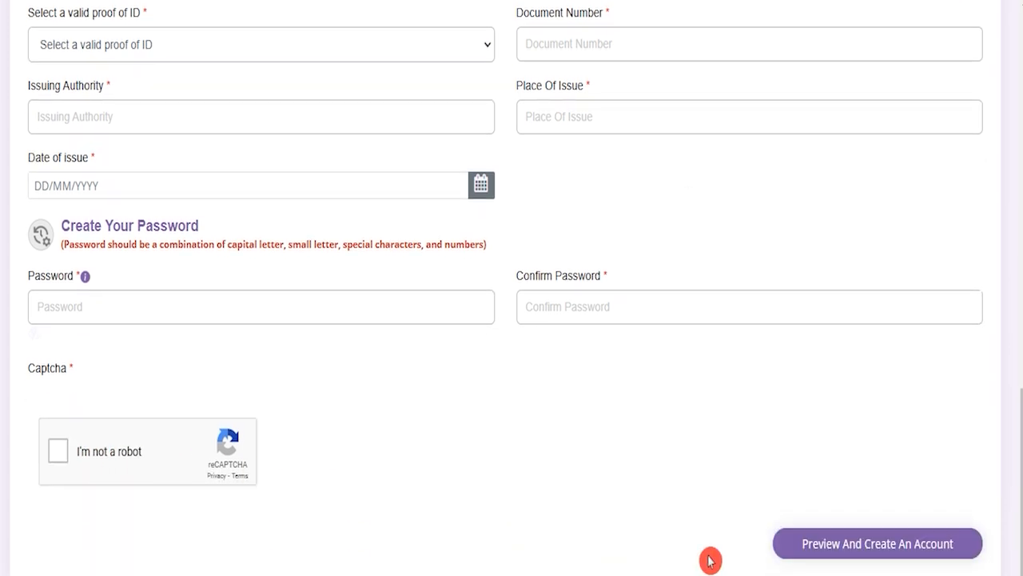
{"action": "left_click", "coordinate": [854, 550]}
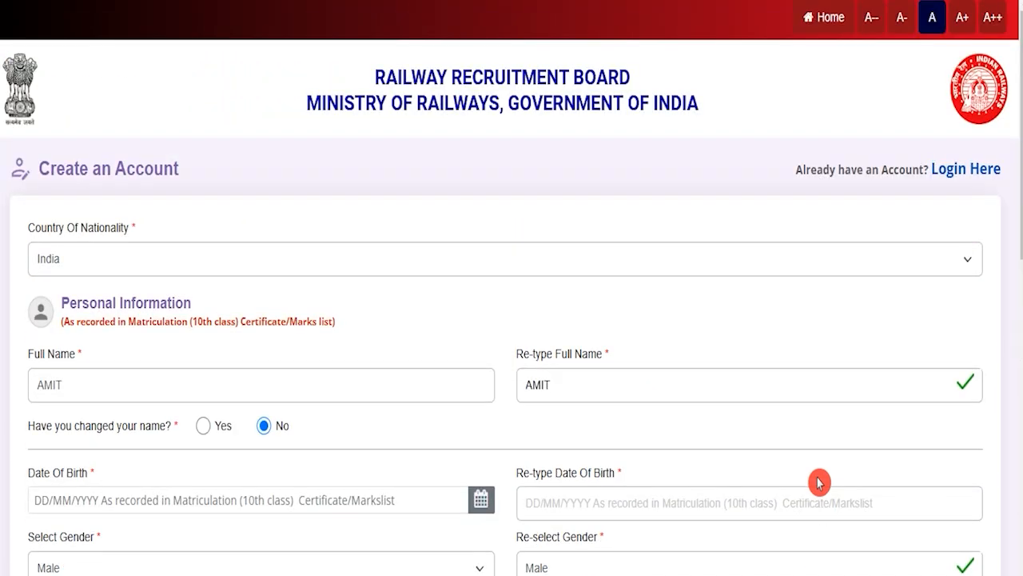
- Return to the RRB home page, open the login for existing account holders and look at the Aadhaar verification form
{"action": "left_click", "coordinate": [830, 19]}
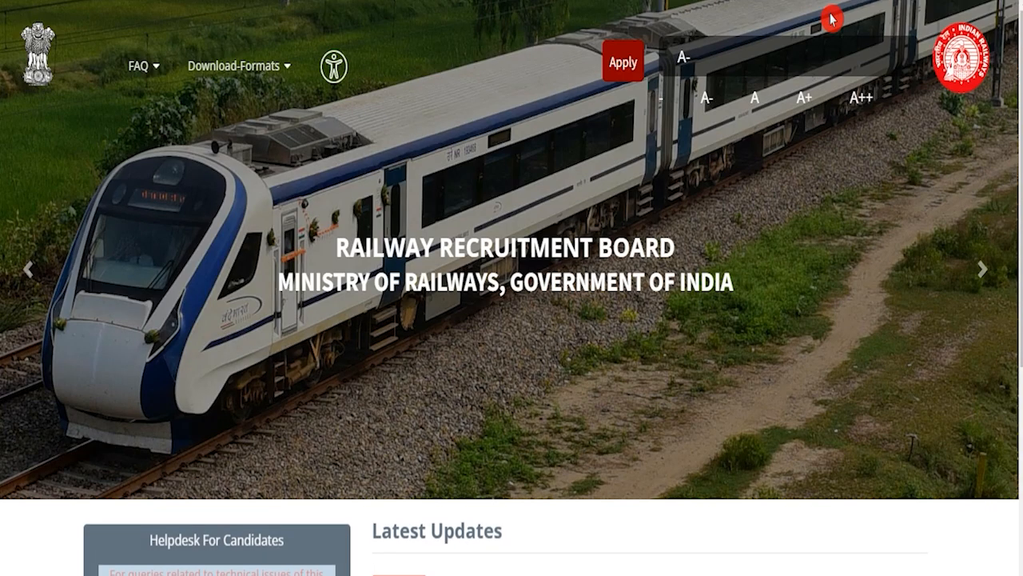
{"action": "left_click", "coordinate": [623, 63]}
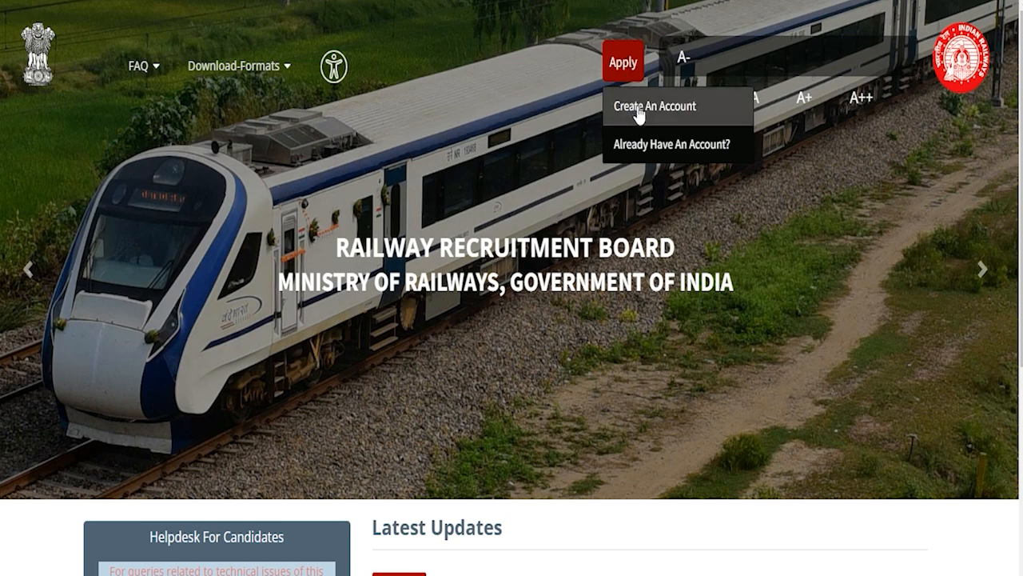
{"action": "left_click", "coordinate": [642, 147]}
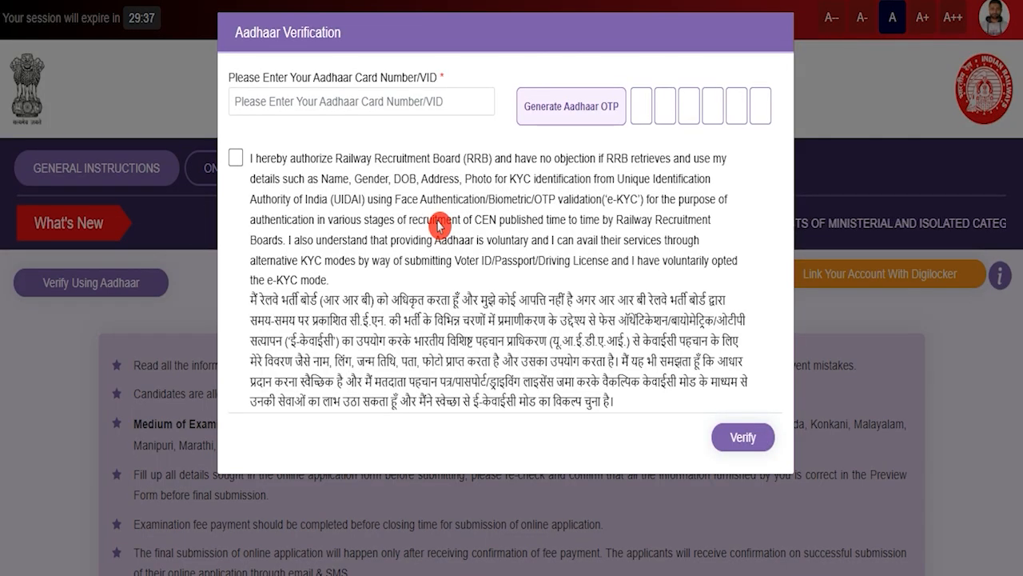
{"action": "left_click", "coordinate": [351, 101]}
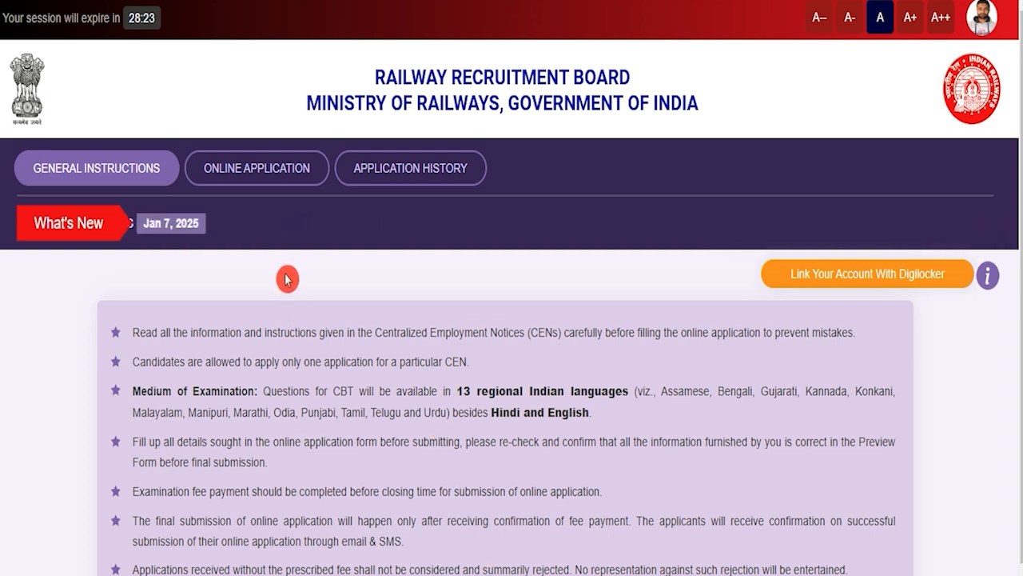
- Start the online application for CEN No. 07/2024 with Bhopal as the RRB and declare not being debarred by any RRB/RRC
{"action": "left_click", "coordinate": [252, 177]}
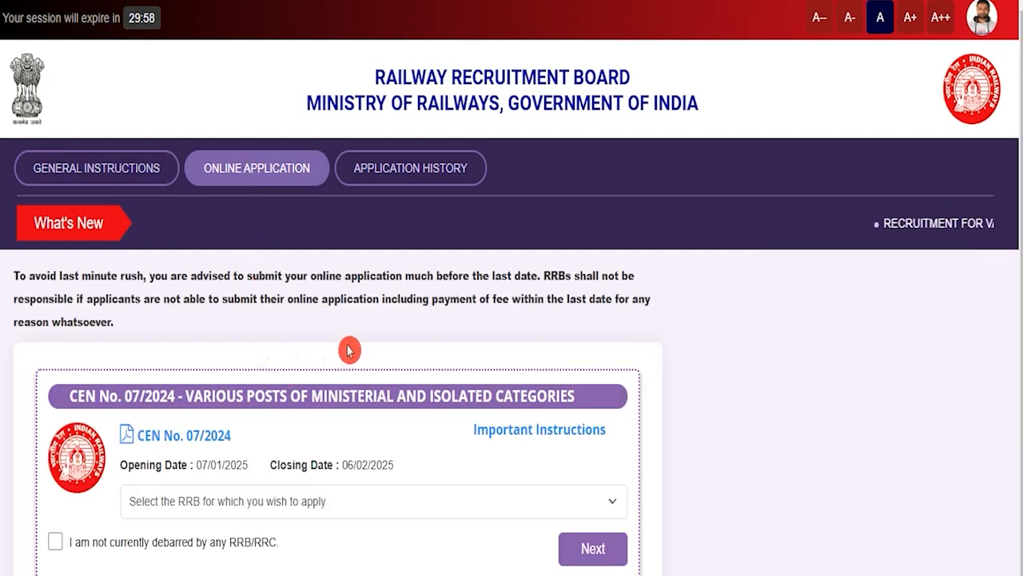
{"action": "left_click", "coordinate": [328, 510]}
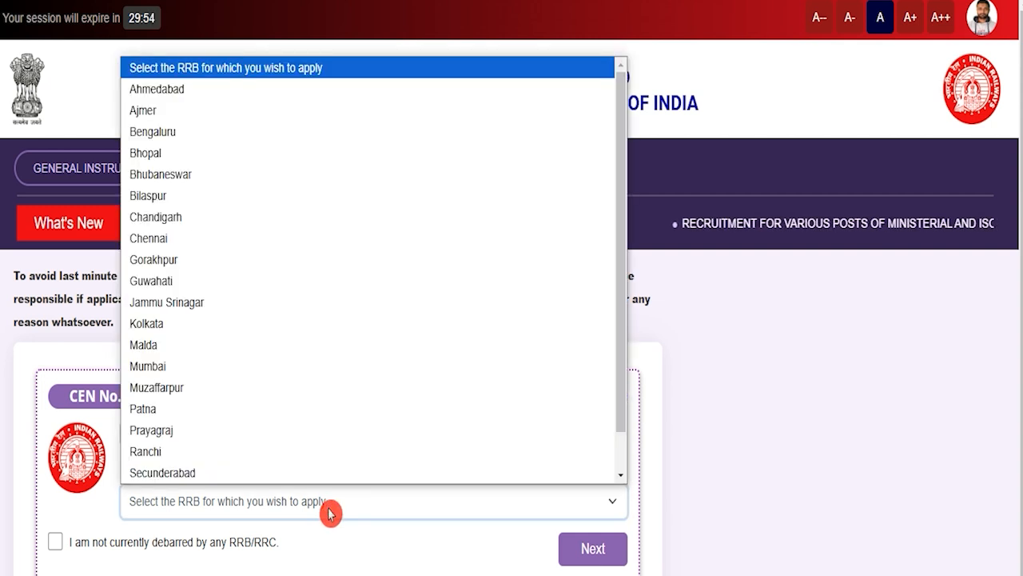
{"action": "left_click", "coordinate": [229, 154]}
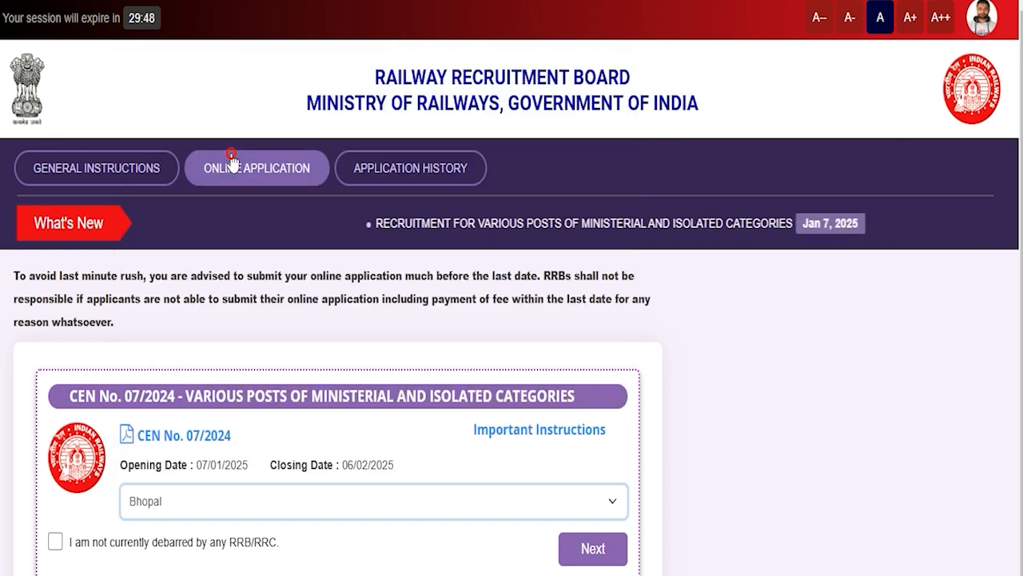
{"action": "left_click", "coordinate": [56, 544]}
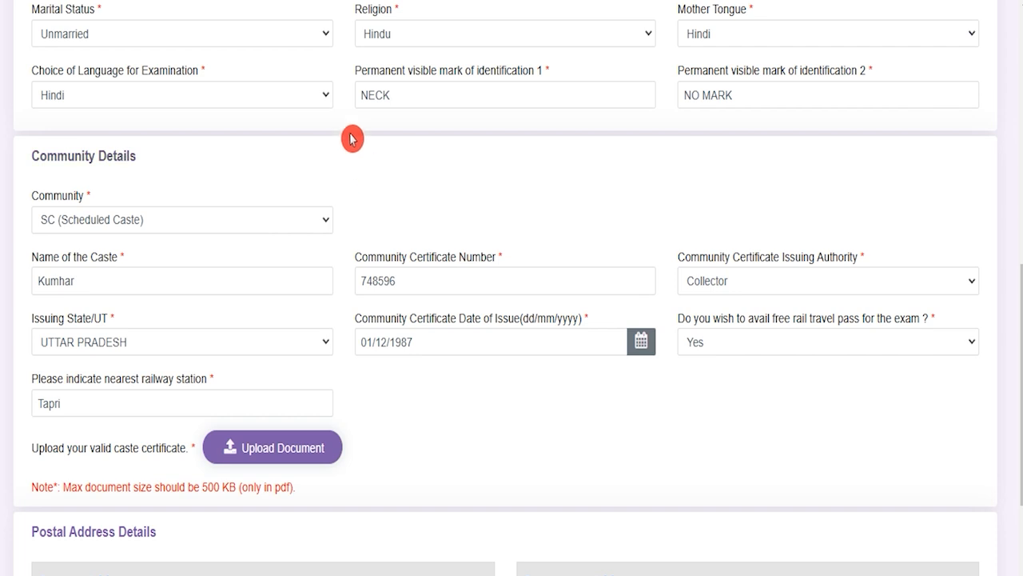
- Review the options for marital status, religion, mother tongue and examination language in the application form
{"action": "left_click", "coordinate": [181, 43]}
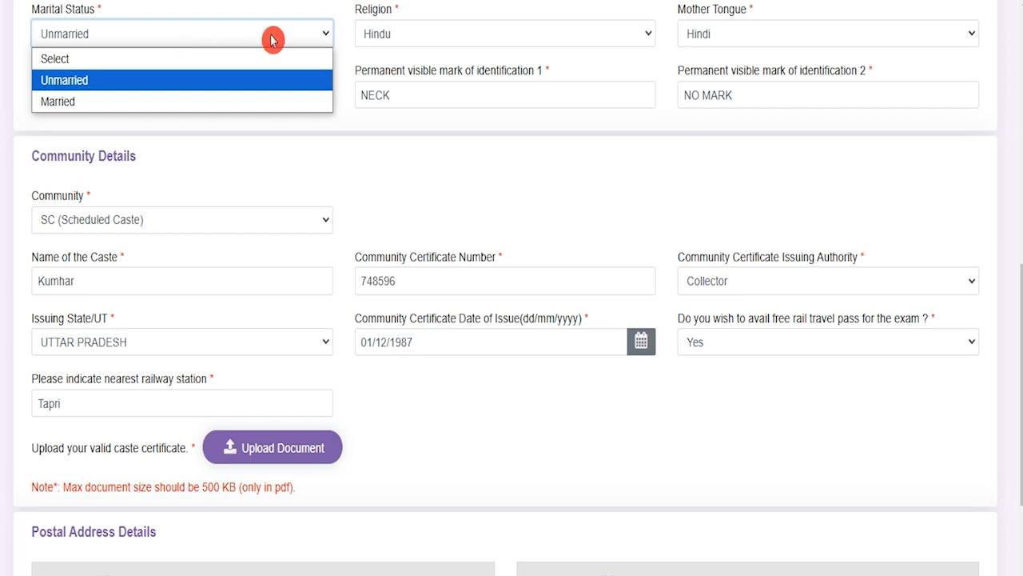
{"action": "left_click", "coordinate": [421, 33]}
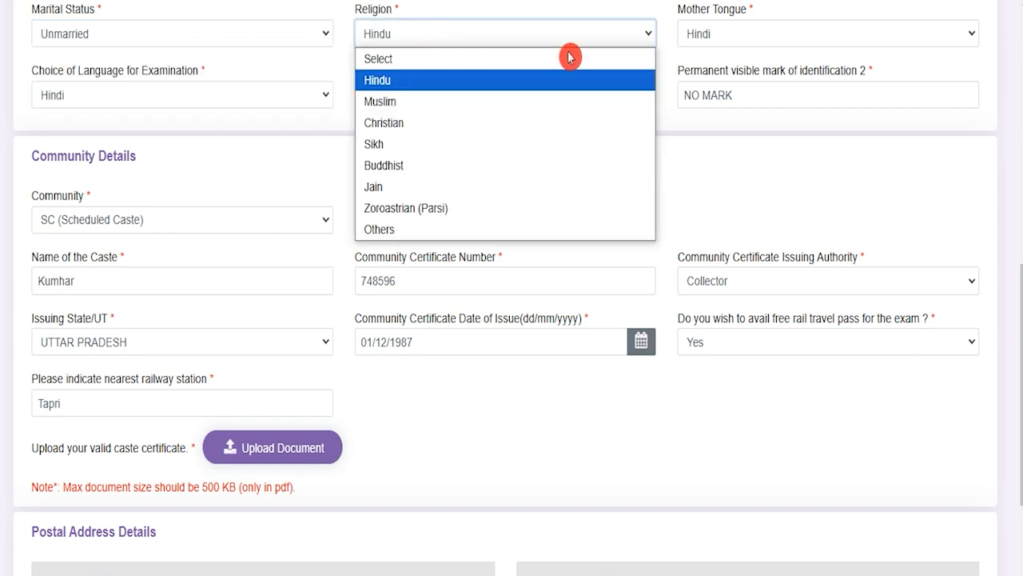
{"action": "left_click", "coordinate": [718, 36]}
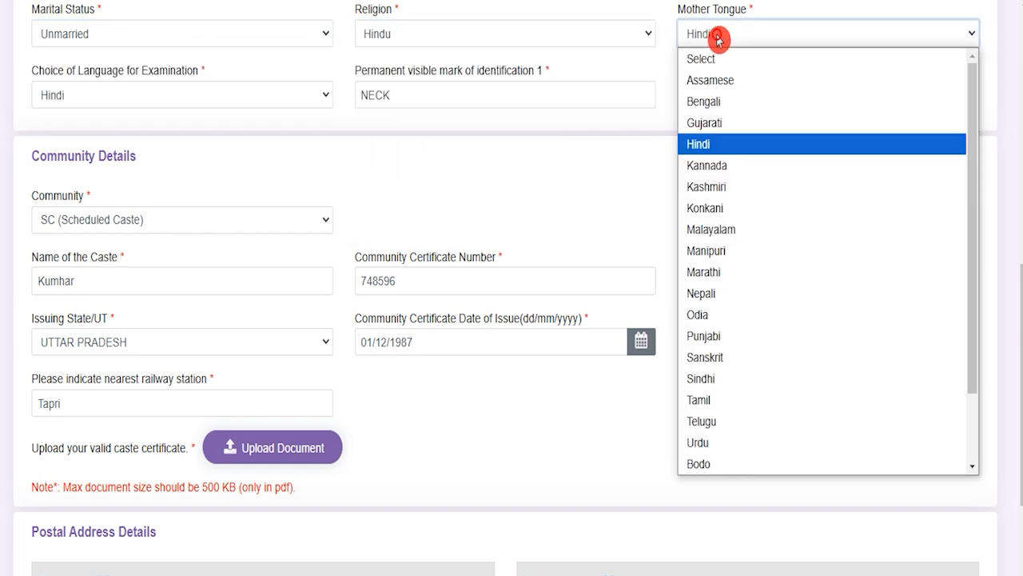
{"action": "left_click", "coordinate": [188, 102]}
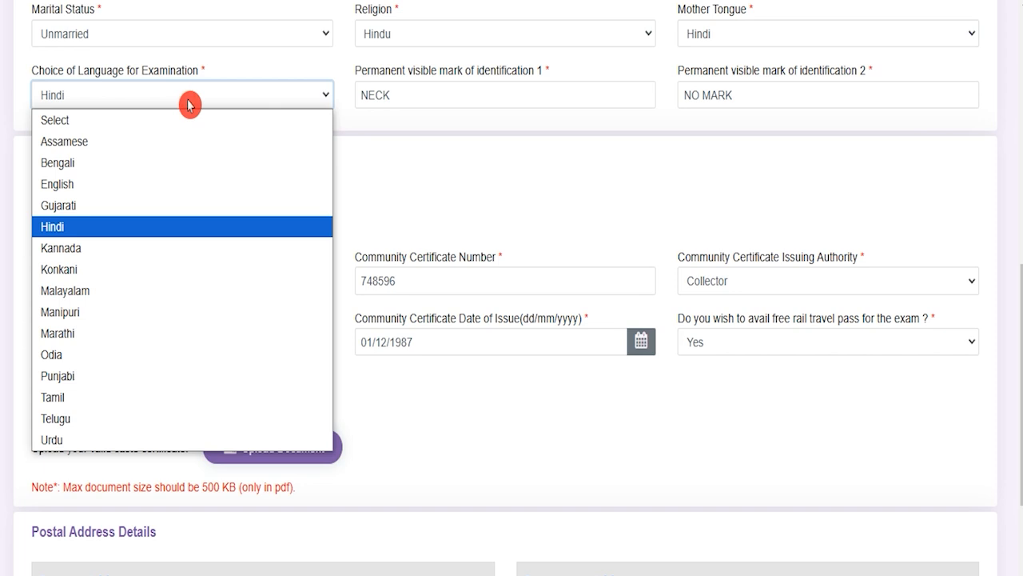
{"action": "left_click", "coordinate": [188, 104]}
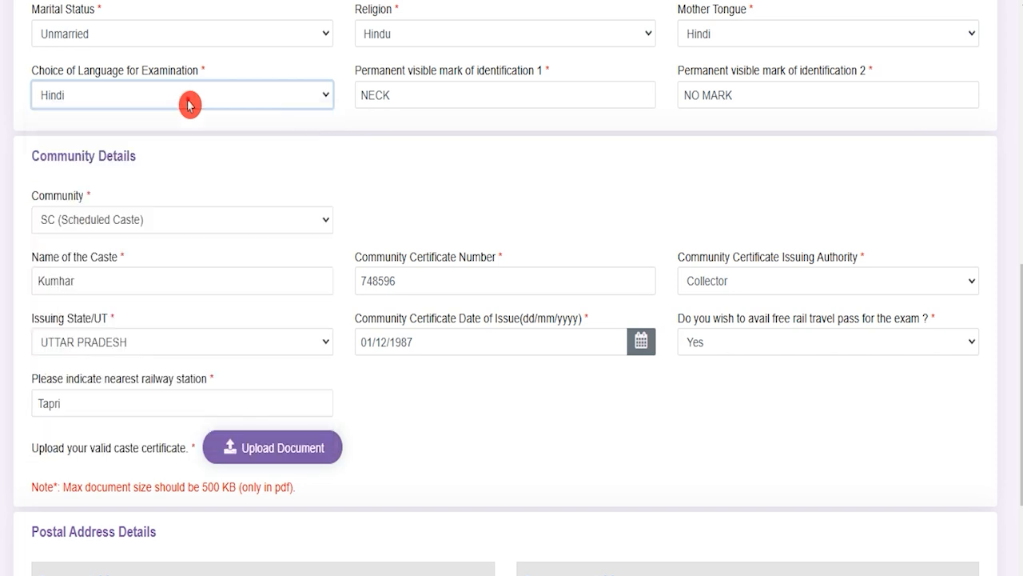
- Examine the two permanent visible mark of identification fields
{"action": "left_click", "coordinate": [426, 92]}
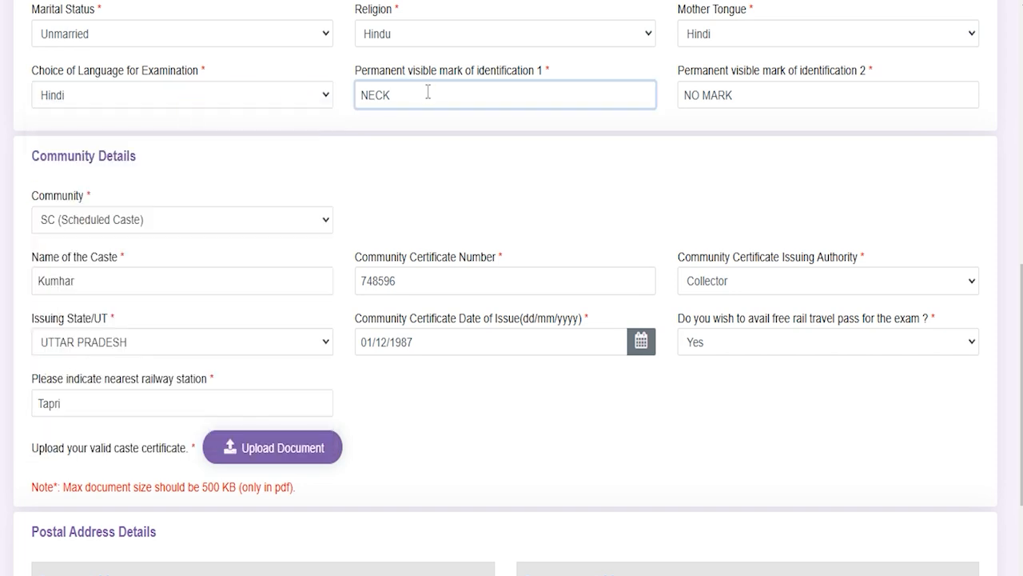
{"action": "left_click_drag", "start_coordinate": [439, 70], "coordinate": [473, 70]}
{"action": "left_click_drag", "start_coordinate": [714, 70], "coordinate": [805, 73]}
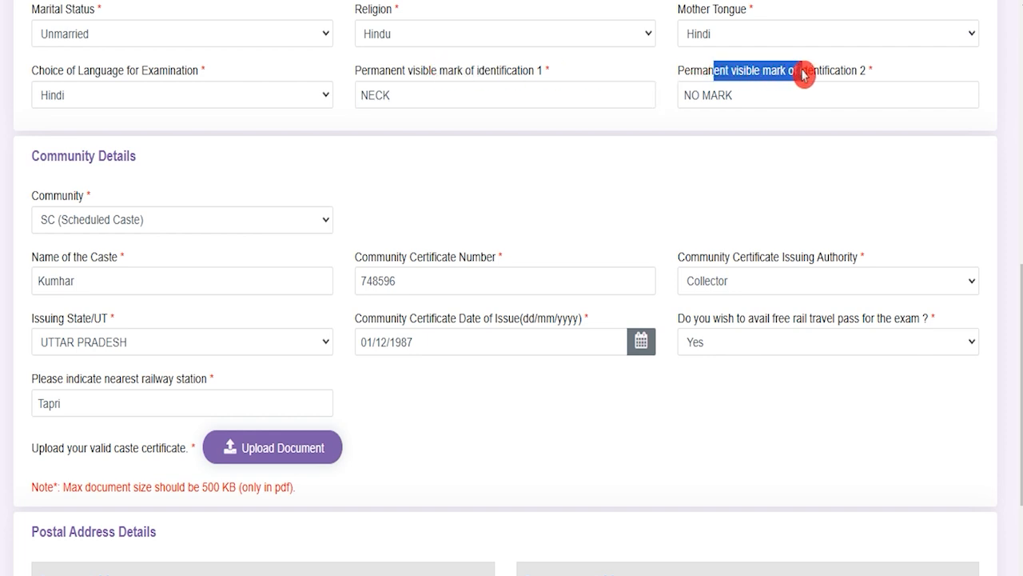
{"action": "left_click", "coordinate": [749, 95]}
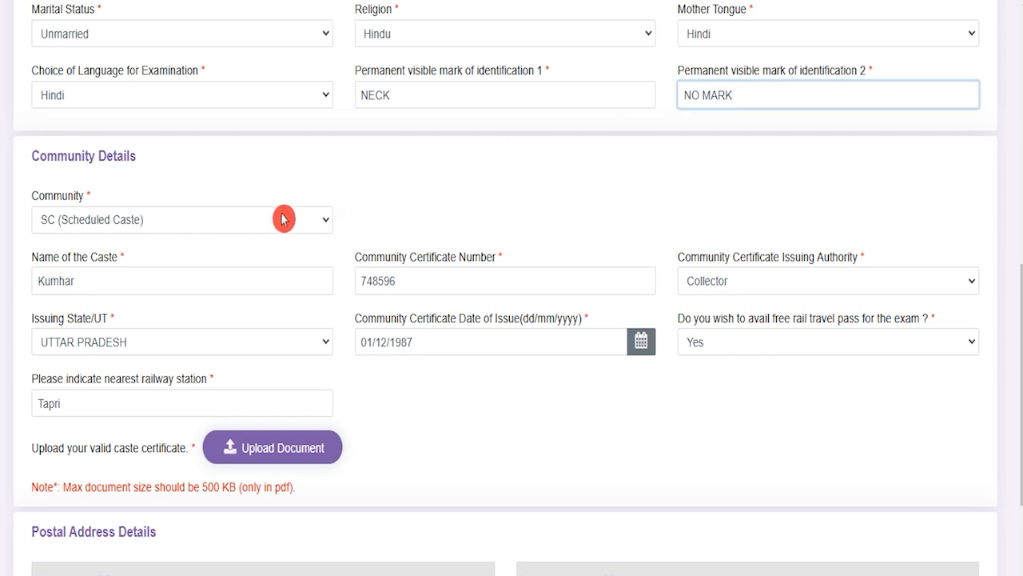
- Review the community, caste name, certificate number and certificate issuing authority fields in Community Details
{"action": "left_click", "coordinate": [142, 223]}
{"action": "left_click", "coordinate": [142, 223]}
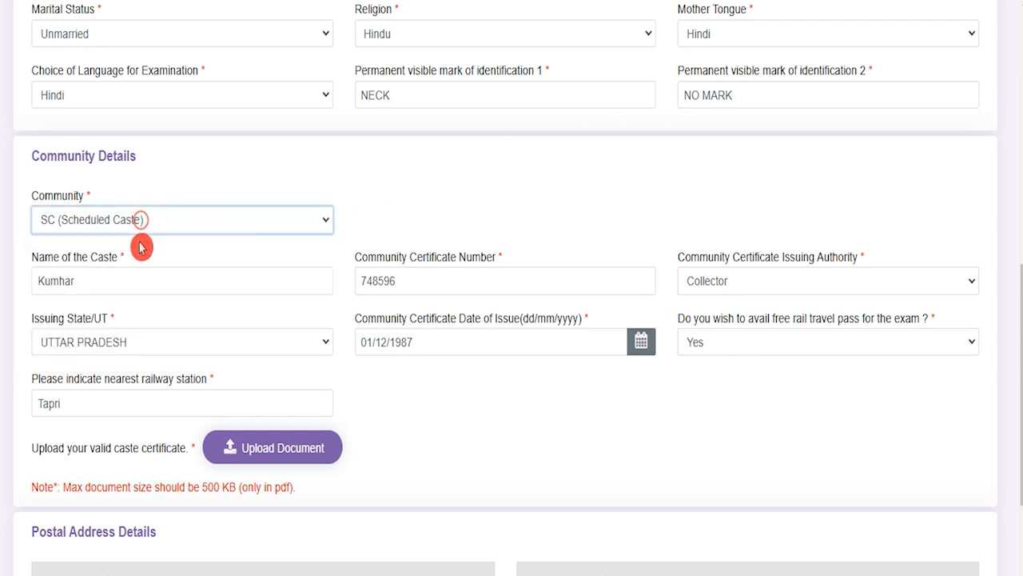
{"action": "left_click", "coordinate": [135, 278]}
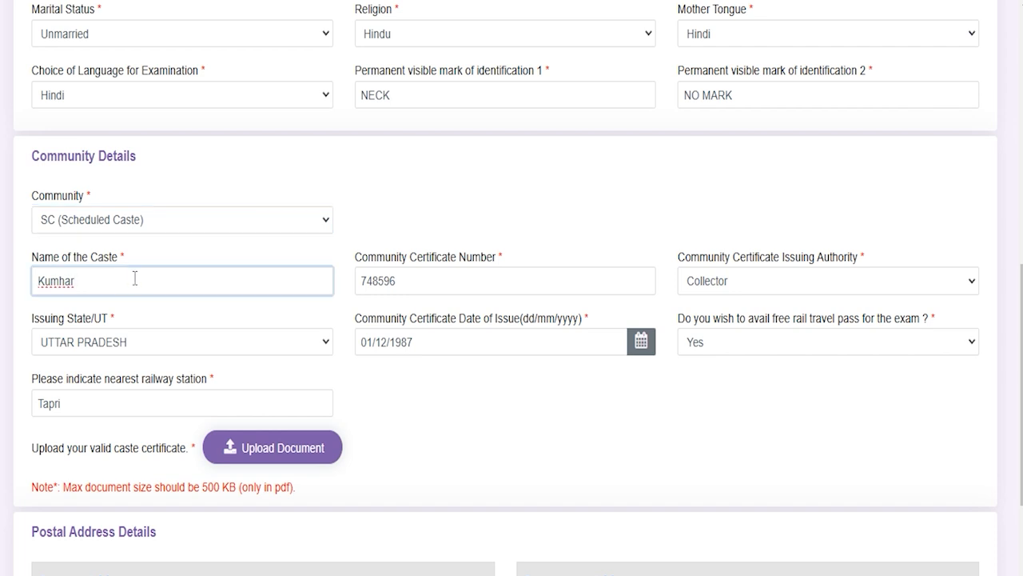
{"action": "left_click", "coordinate": [423, 284]}
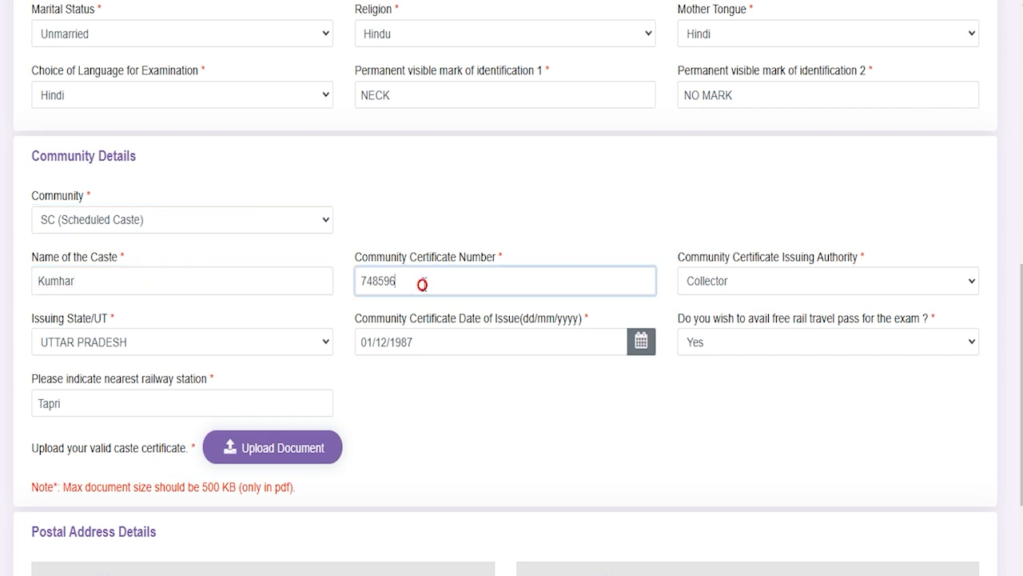
{"action": "left_click", "coordinate": [746, 284]}
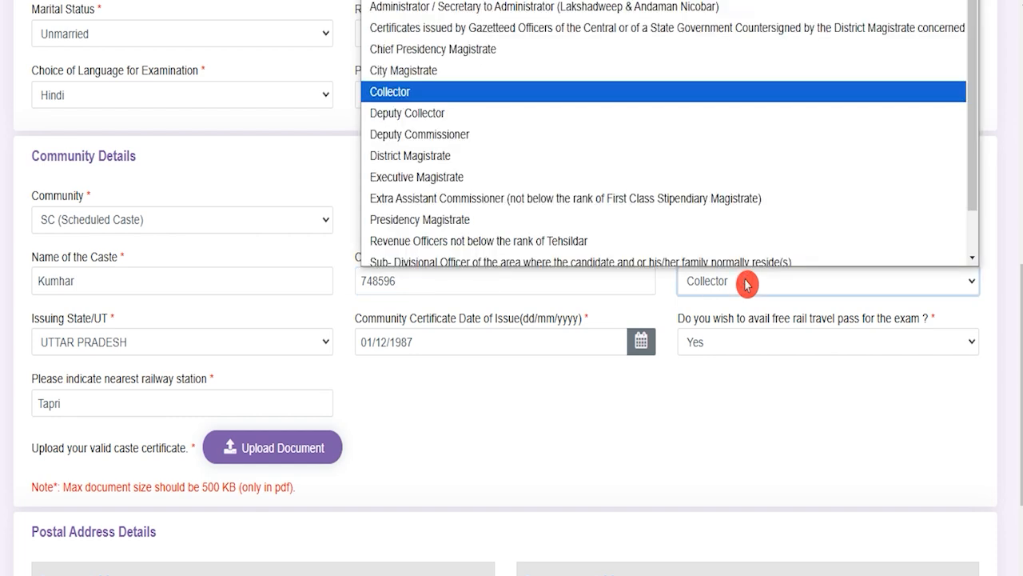
{"action": "left_click", "coordinate": [746, 284]}
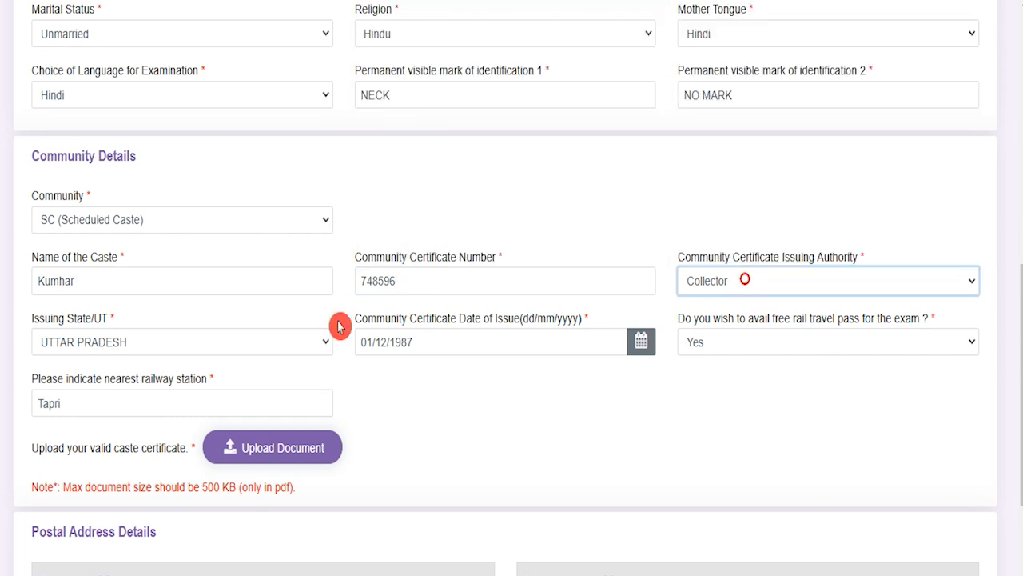
- Review the certificate's issuing state, its date of issue and the free rail travel pass options
{"action": "left_click", "coordinate": [138, 347]}
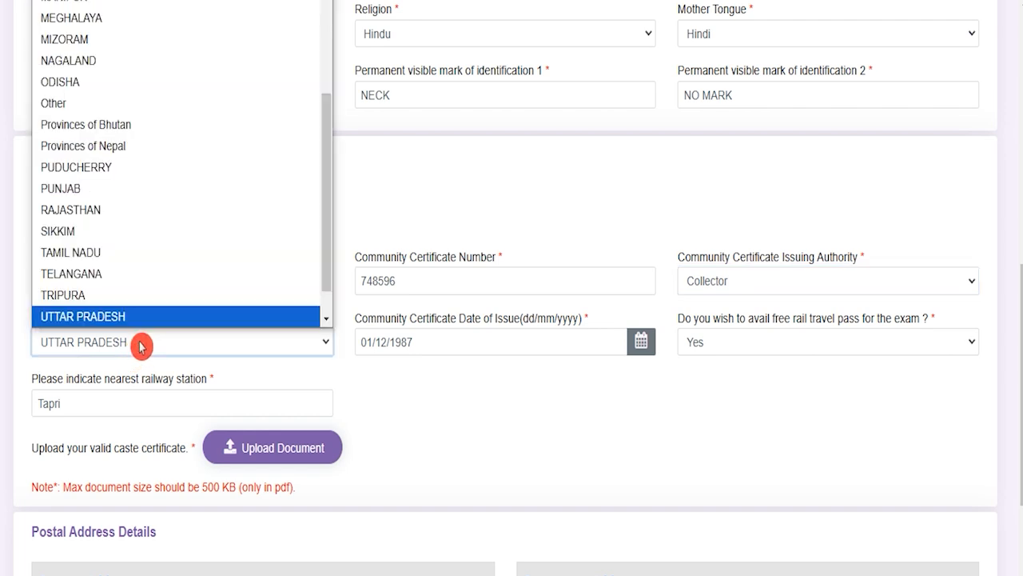
{"action": "left_click", "coordinate": [140, 345]}
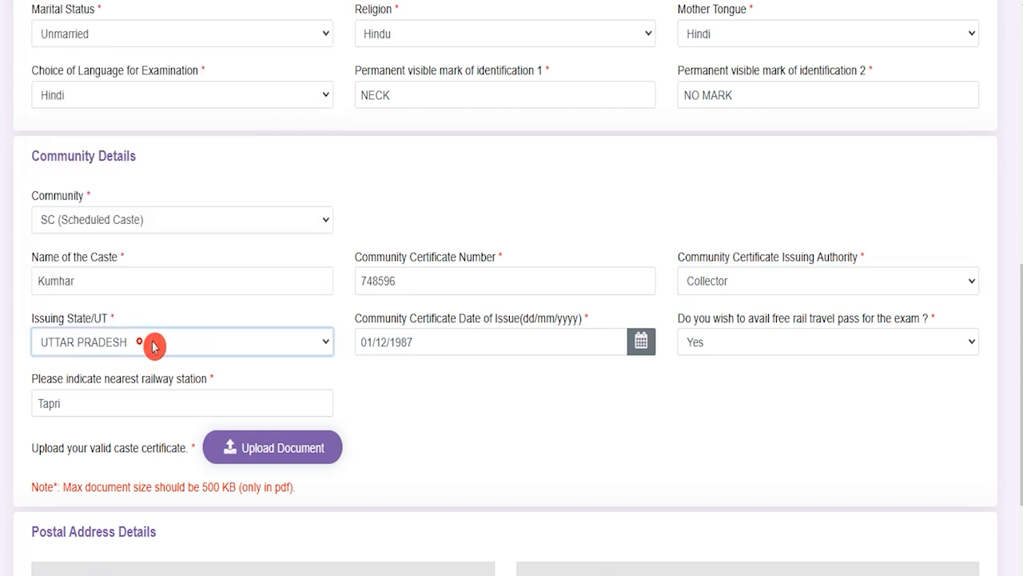
{"action": "left_click", "coordinate": [446, 345]}
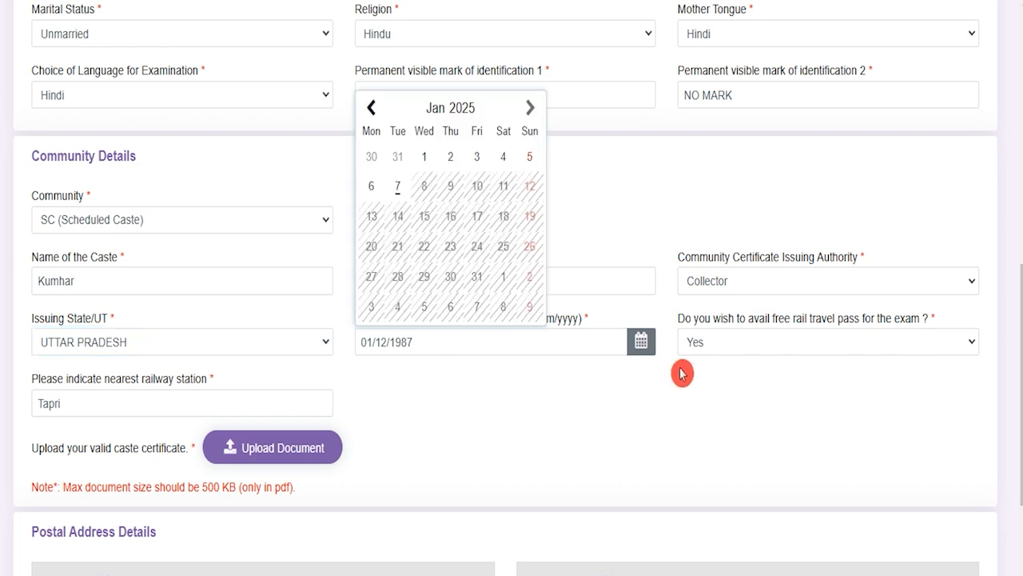
{"action": "left_click", "coordinate": [750, 348]}
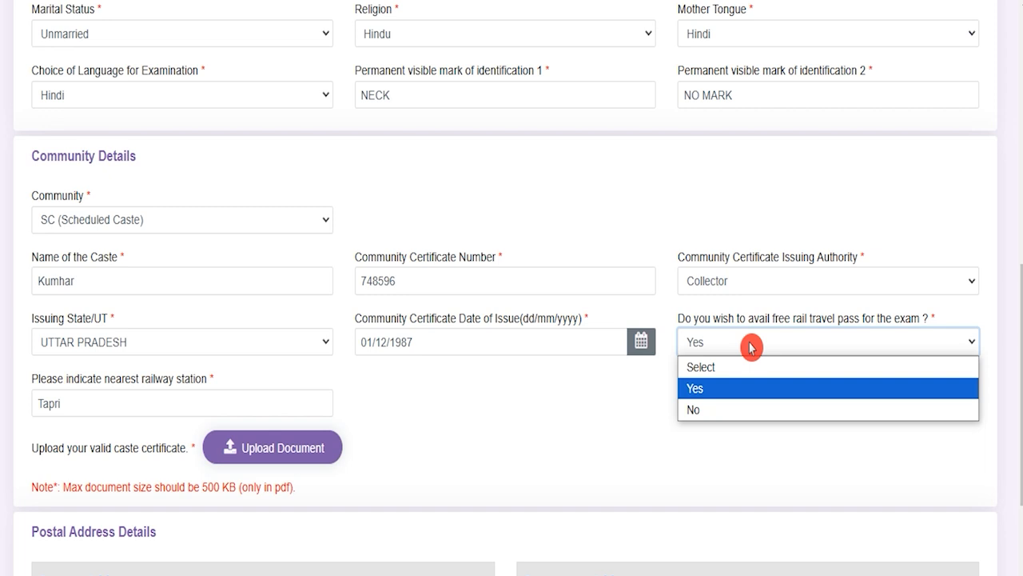
{"action": "left_click", "coordinate": [750, 347]}
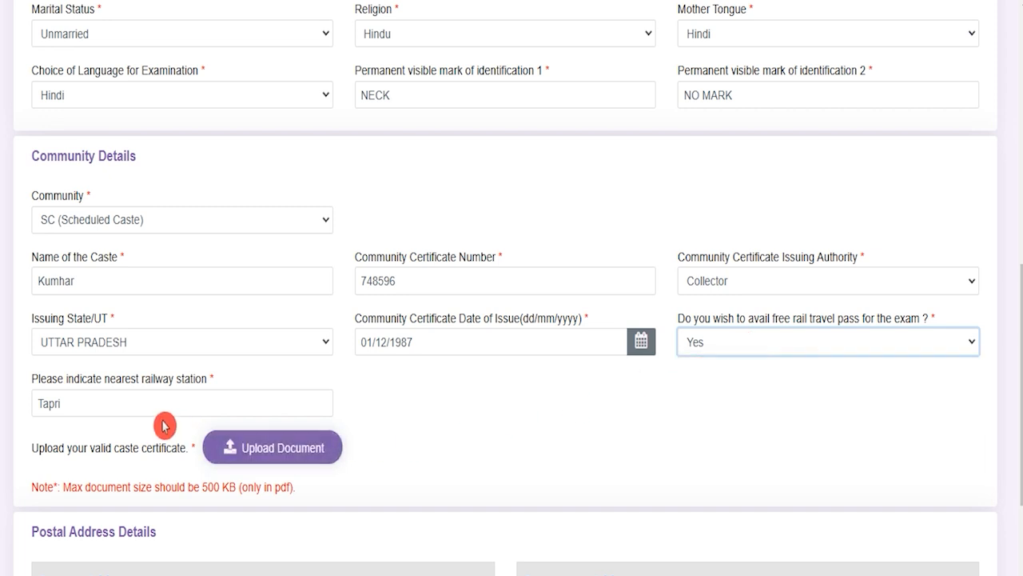
- Examine the nearest railway station field and the size and format requirements for uploading the caste certificate
{"action": "left_click_drag", "start_coordinate": [57, 377], "coordinate": [174, 380]}
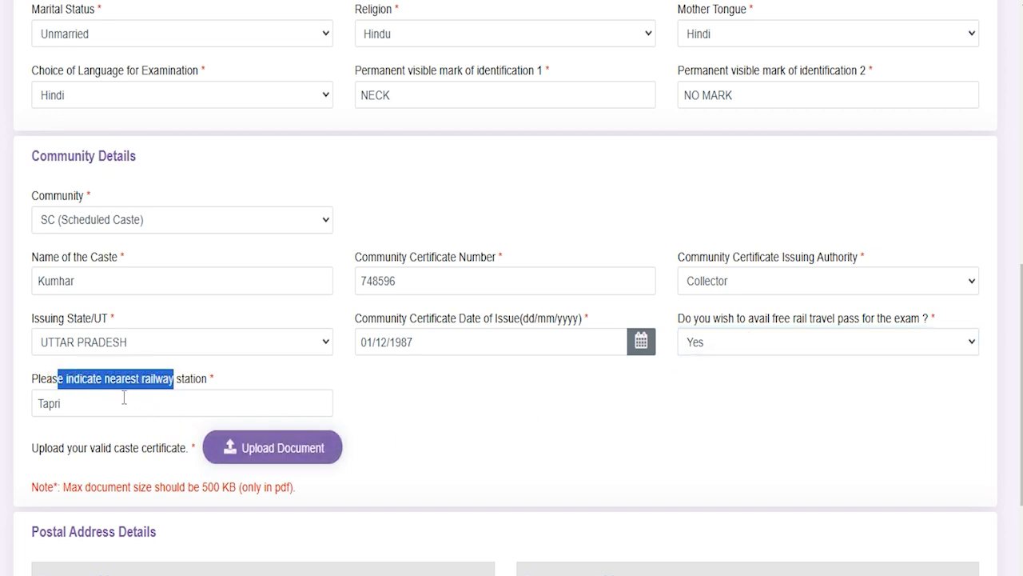
{"action": "left_click", "coordinate": [106, 402]}
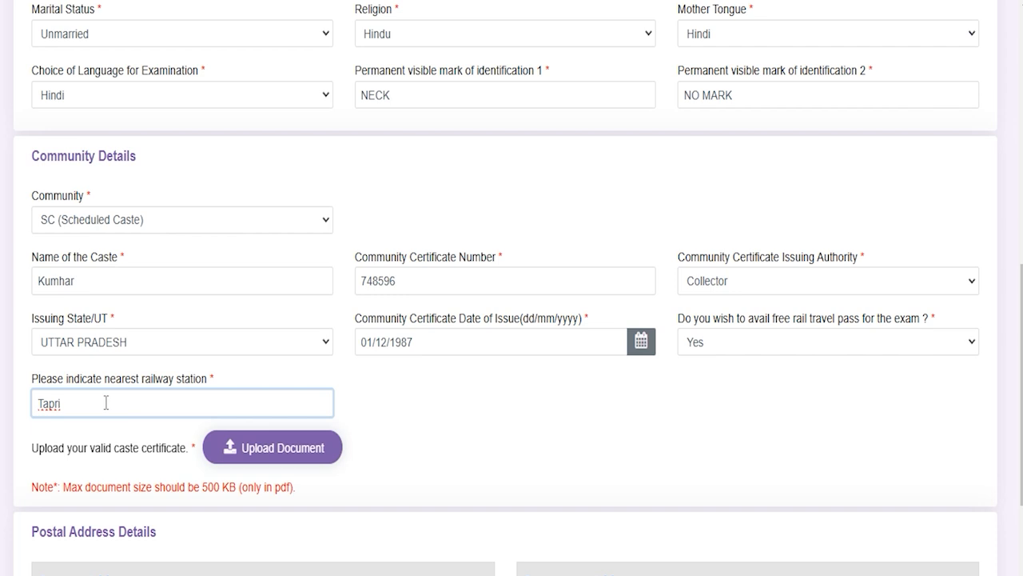
{"action": "left_click", "coordinate": [58, 454]}
{"action": "left_click_drag", "start_coordinate": [49, 453], "coordinate": [151, 454]}
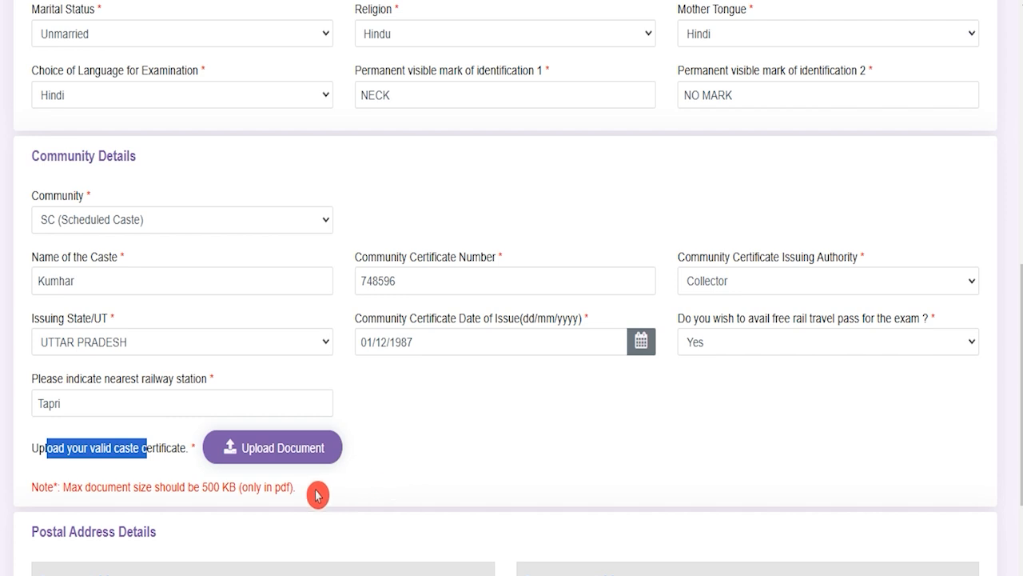
{"action": "left_click_drag", "start_coordinate": [202, 487], "coordinate": [291, 488]}
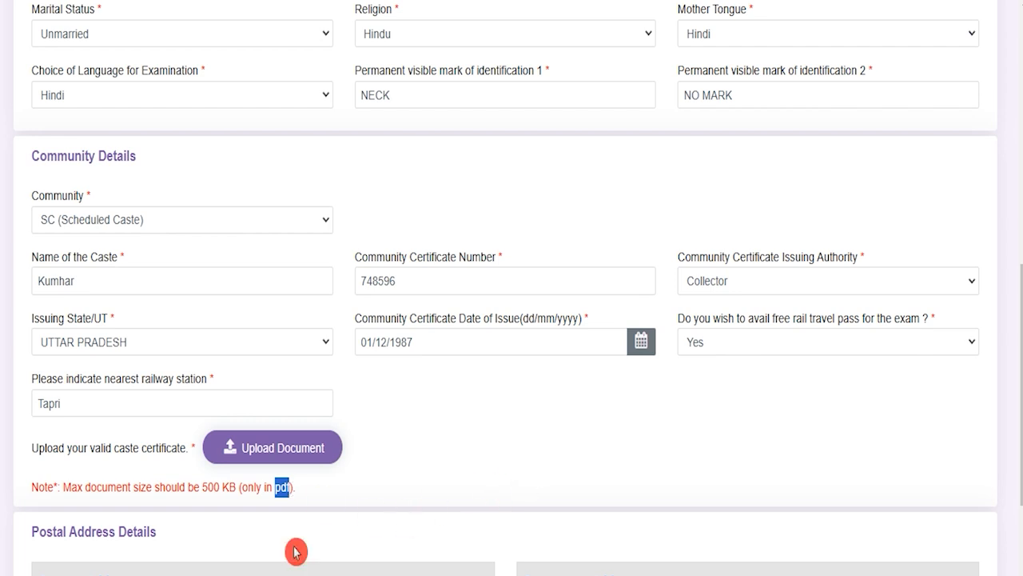
- Check the present and permanent address sections under Postal Address Details and continue to the Other Details page
{"action": "left_click_drag", "start_coordinate": [40, 530], "coordinate": [127, 531]}
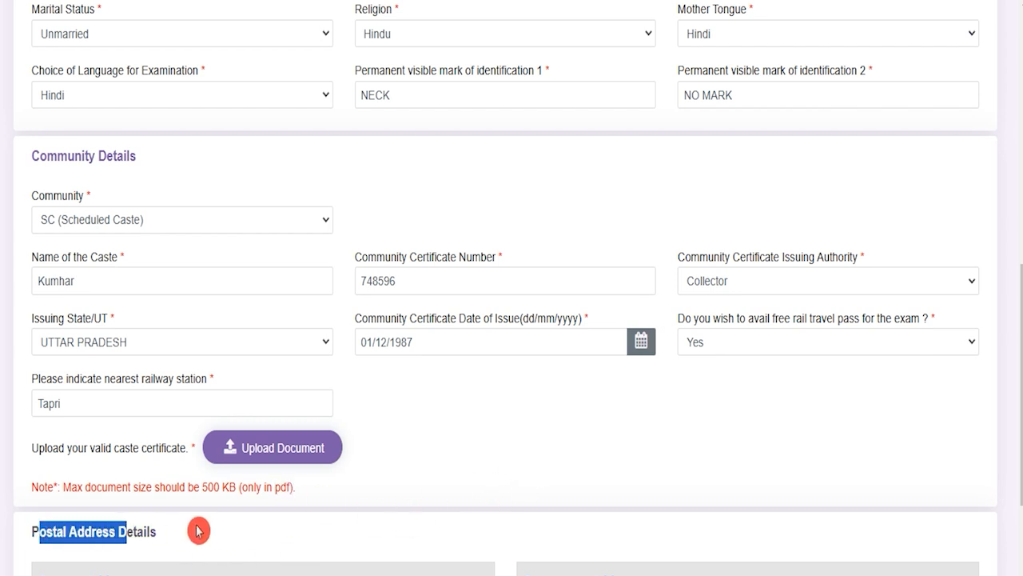
{"action": "scroll", "coordinate": [200, 530], "scroll_direction": "down", "scroll_amount": 3}
{"action": "scroll", "coordinate": [204, 529], "scroll_direction": "down", "scroll_amount": 3}
{"action": "mouse_move", "coordinate": [52, 228]}
{"action": "left_mouse_down"}
{"action": "mouse_move", "coordinate": [88, 231]}
{"action": "mouse_move", "coordinate": [52, 229]}
{"action": "left_mouse_up"}
{"action": "left_click_drag", "start_coordinate": [537, 228], "coordinate": [592, 227]}
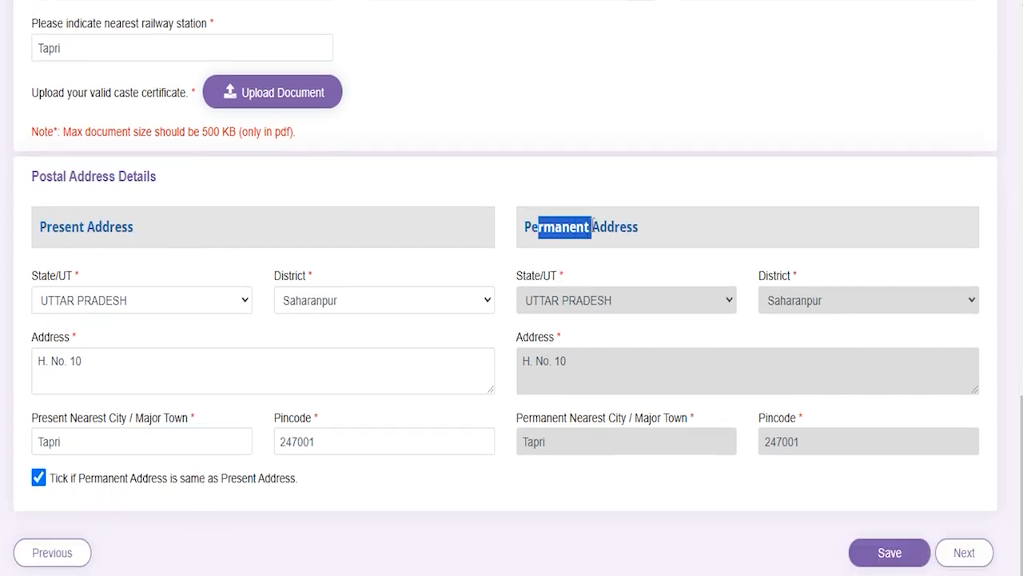
{"action": "left_click_drag", "start_coordinate": [71, 220], "coordinate": [103, 227]}
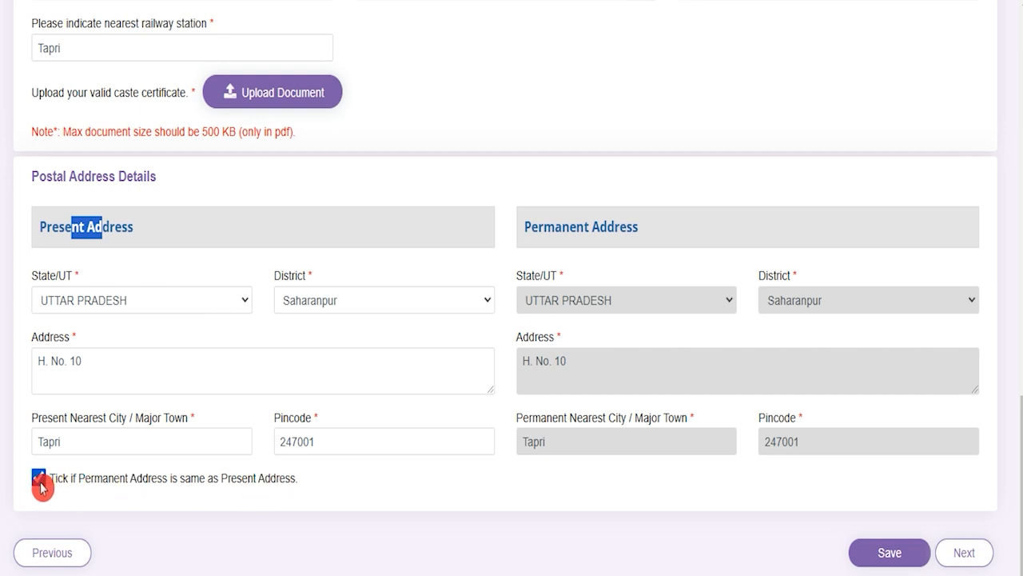
{"action": "left_click_drag", "start_coordinate": [532, 227], "coordinate": [635, 227]}
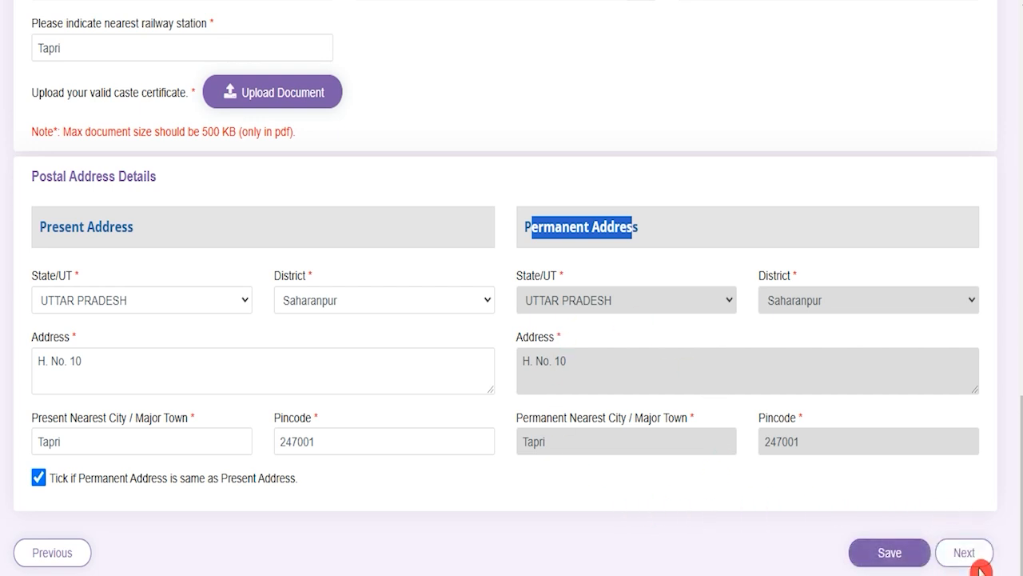
{"action": "left_click", "coordinate": [979, 568]}
- Review the answer options for ex-serviceman status and for being a person with benchmark disability
{"action": "left_click", "coordinate": [120, 362]}
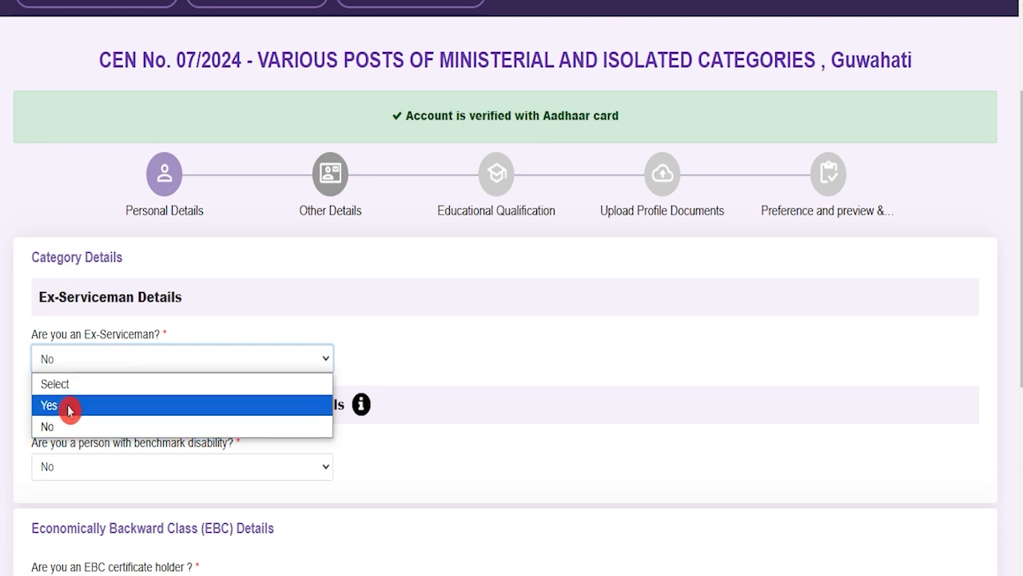
{"action": "left_click", "coordinate": [478, 441]}
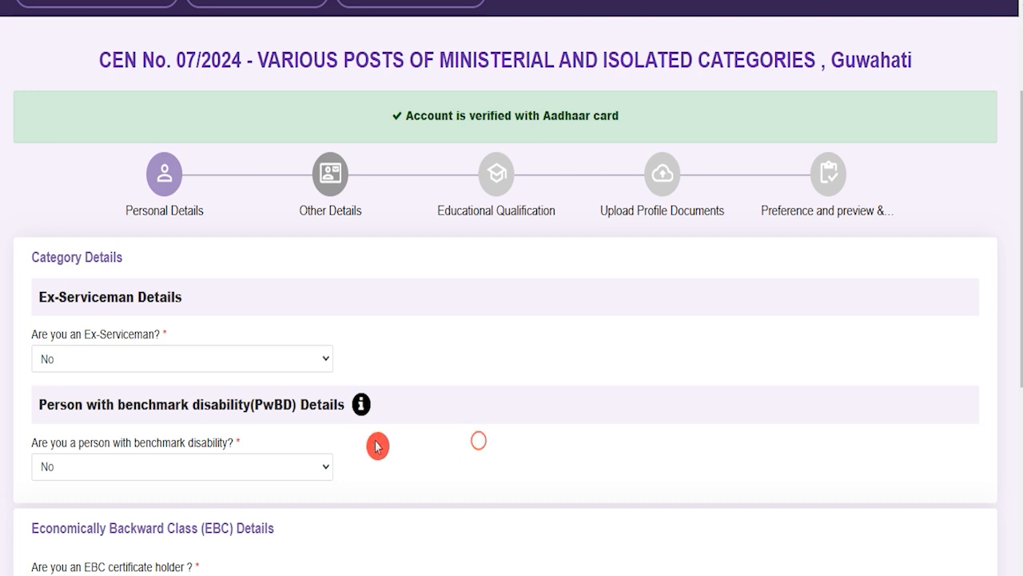
{"action": "left_click", "coordinate": [209, 476]}
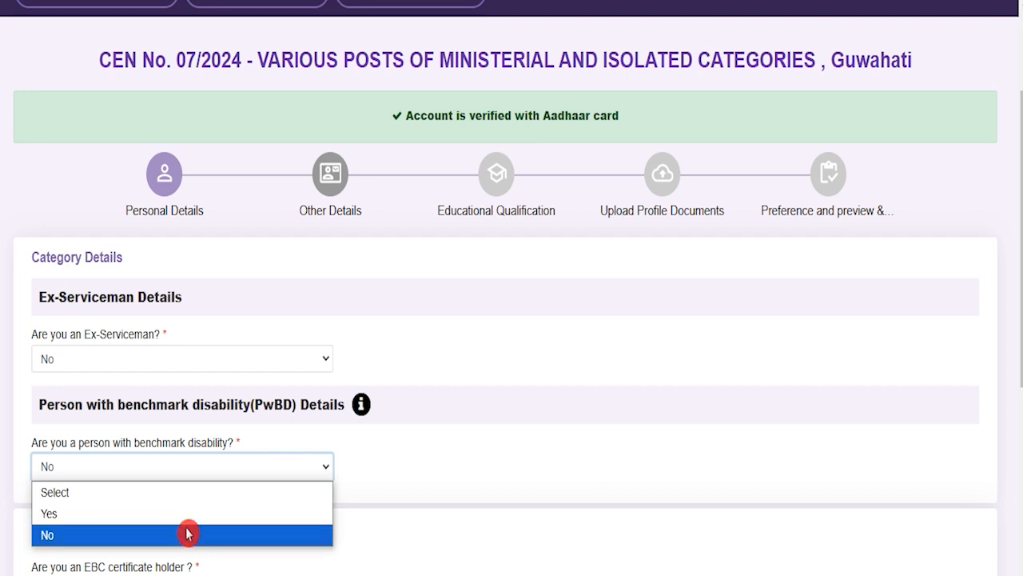
{"action": "left_click", "coordinate": [448, 558]}
- Review the EBC certificate holder question and its answer options
{"action": "scroll", "coordinate": [450, 521], "scroll_direction": "down", "scroll_amount": 2}
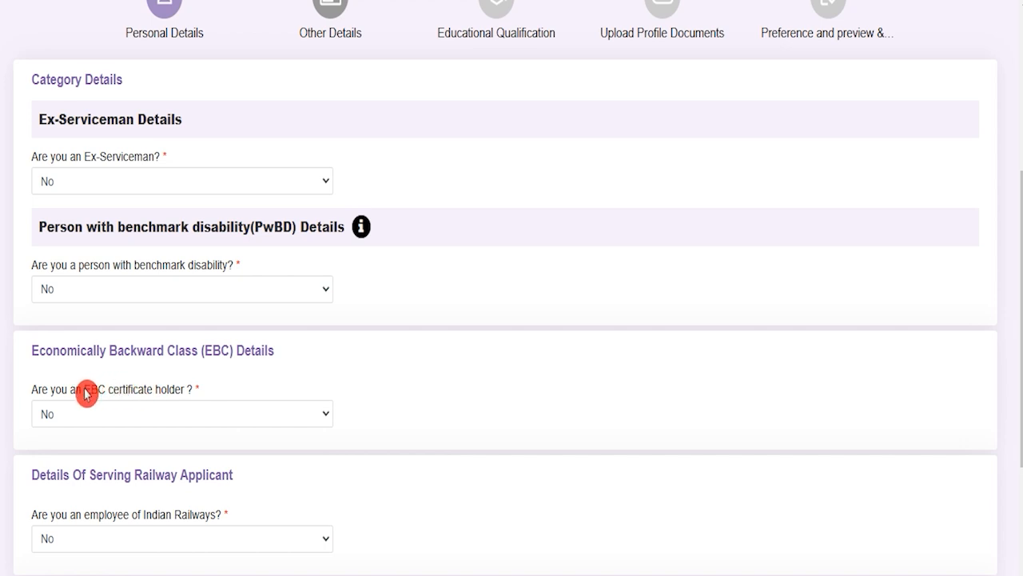
{"action": "left_click_drag", "start_coordinate": [86, 391], "coordinate": [167, 396]}
{"action": "left_click", "coordinate": [165, 416]}
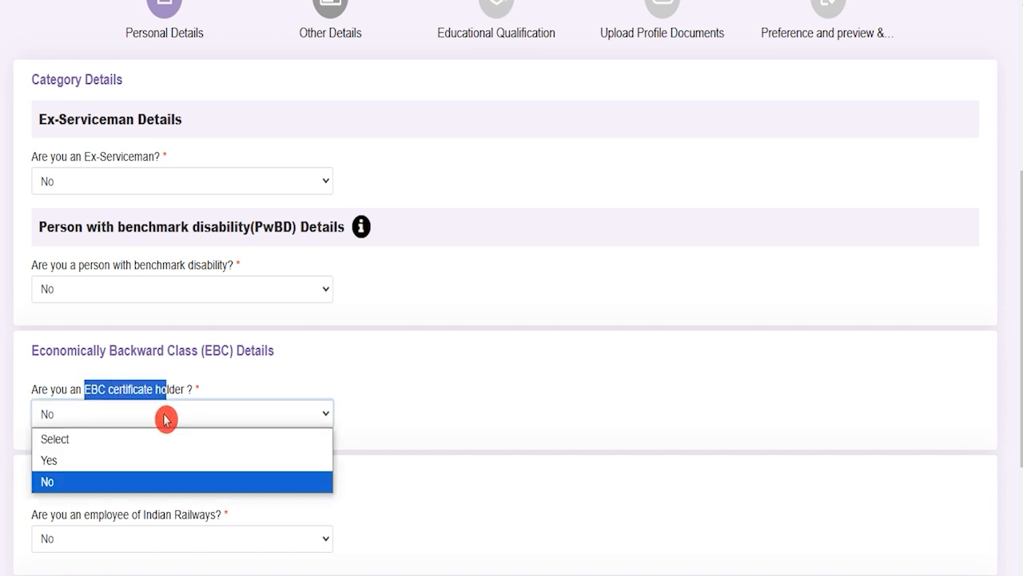
{"action": "left_click", "coordinate": [456, 530]}
- Review the Indian Railways employee options and choose Not Applicable as the current department/organization
{"action": "scroll", "coordinate": [460, 528], "scroll_direction": "down", "scroll_amount": 2}
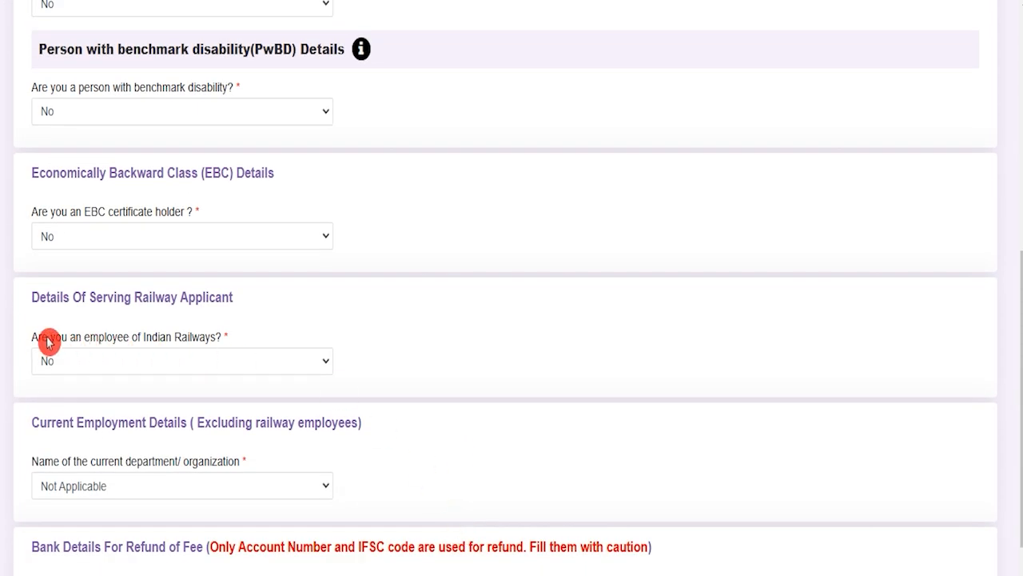
{"action": "left_click_drag", "start_coordinate": [48, 342], "coordinate": [118, 338]}
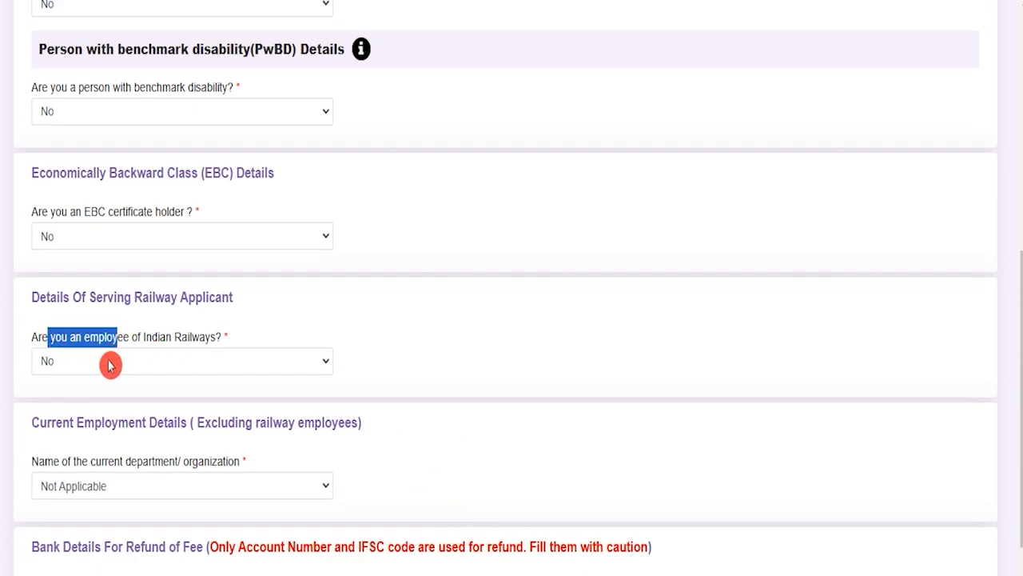
{"action": "left_click", "coordinate": [107, 360]}
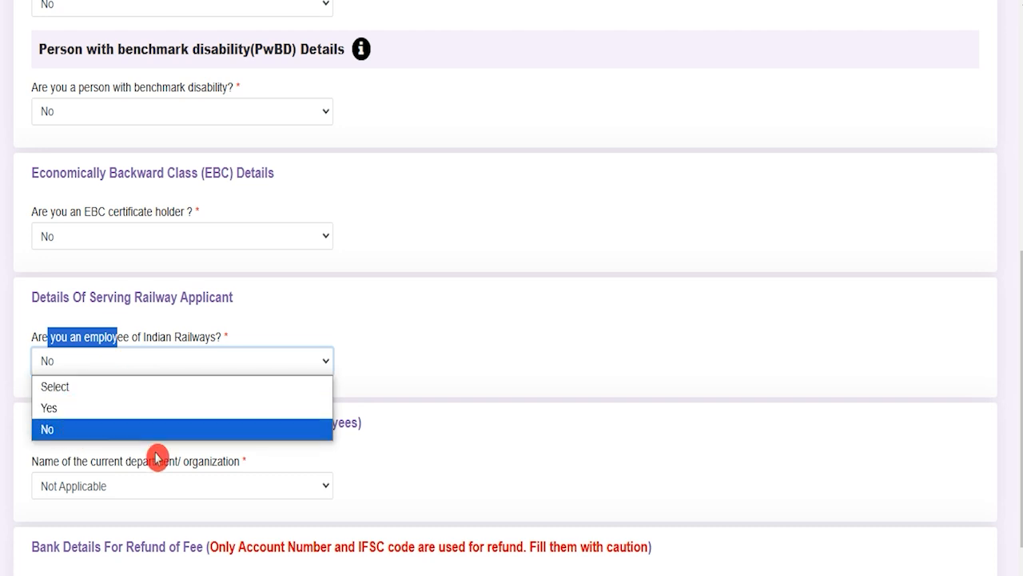
{"action": "left_click", "coordinate": [558, 487]}
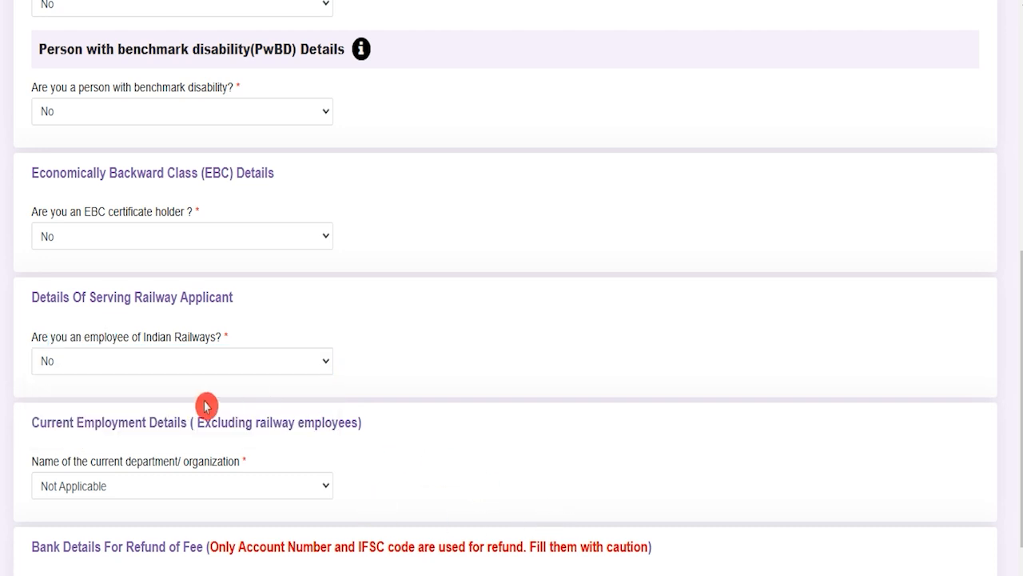
{"action": "left_click", "coordinate": [170, 492]}
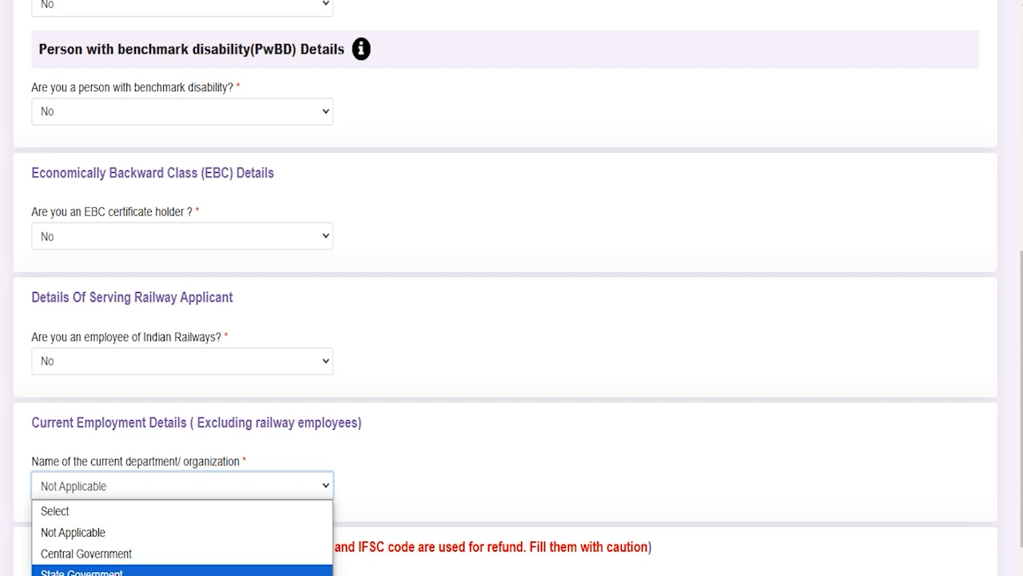
{"action": "left_click", "coordinate": [98, 531]}
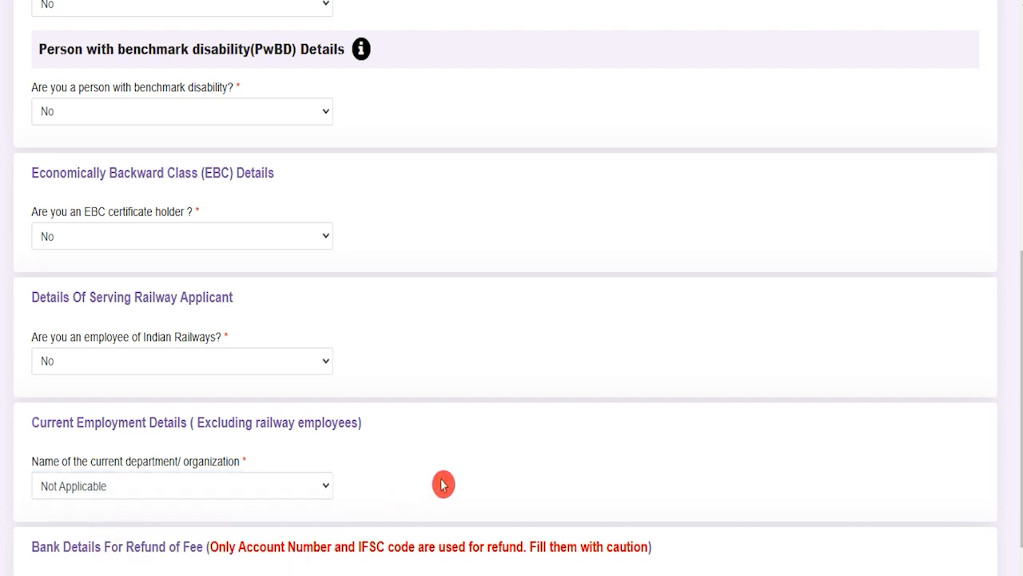
- Read the Bank Details For Refund of Fee heading and check the application fee and refund amounts per category on the recruitment information page
{"action": "scroll", "coordinate": [442, 485], "scroll_direction": "down", "scroll_amount": 3}
{"action": "left_click_drag", "start_coordinate": [34, 350], "coordinate": [282, 349]}
{"action": "left_click", "coordinate": [418, 87]}
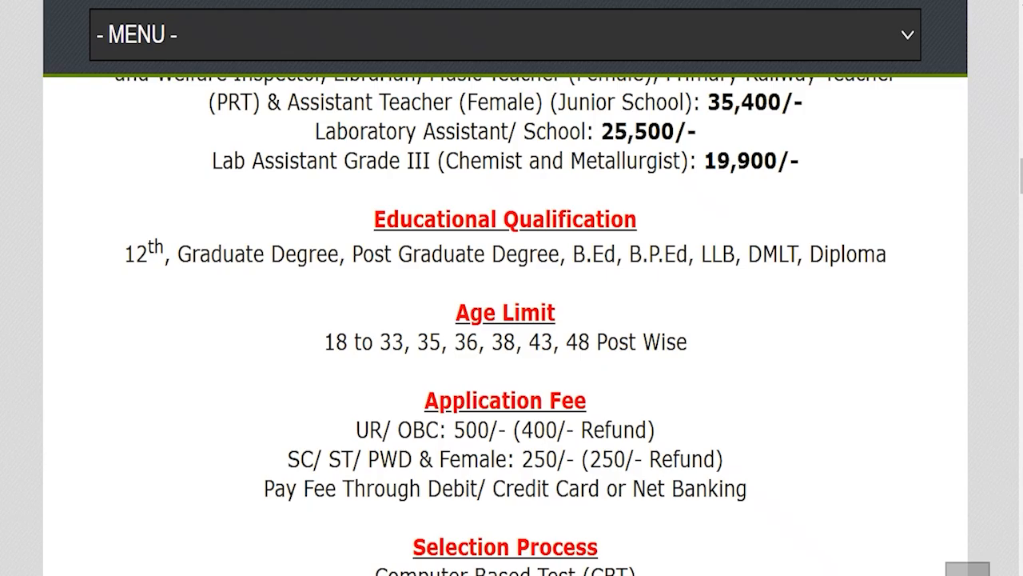
{"action": "left_click_drag", "start_coordinate": [368, 429], "coordinate": [635, 429]}
{"action": "left_click_drag", "start_coordinate": [314, 458], "coordinate": [634, 459]}
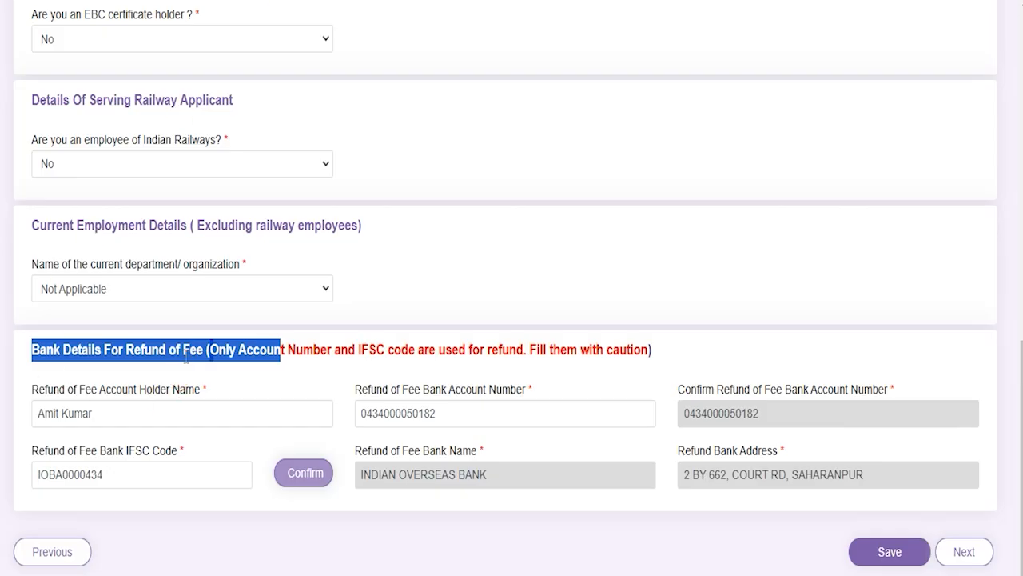
- Check the refund account holder name, bank account number and IFSC code fields, and continue to the Educational Qualification page
{"action": "left_click", "coordinate": [119, 416]}
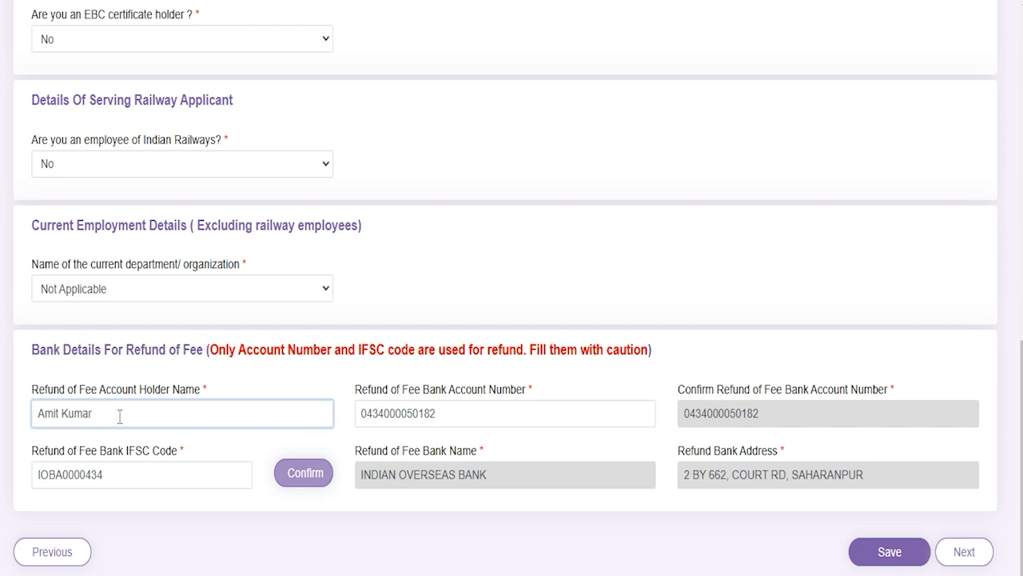
{"action": "left_click", "coordinate": [440, 419]}
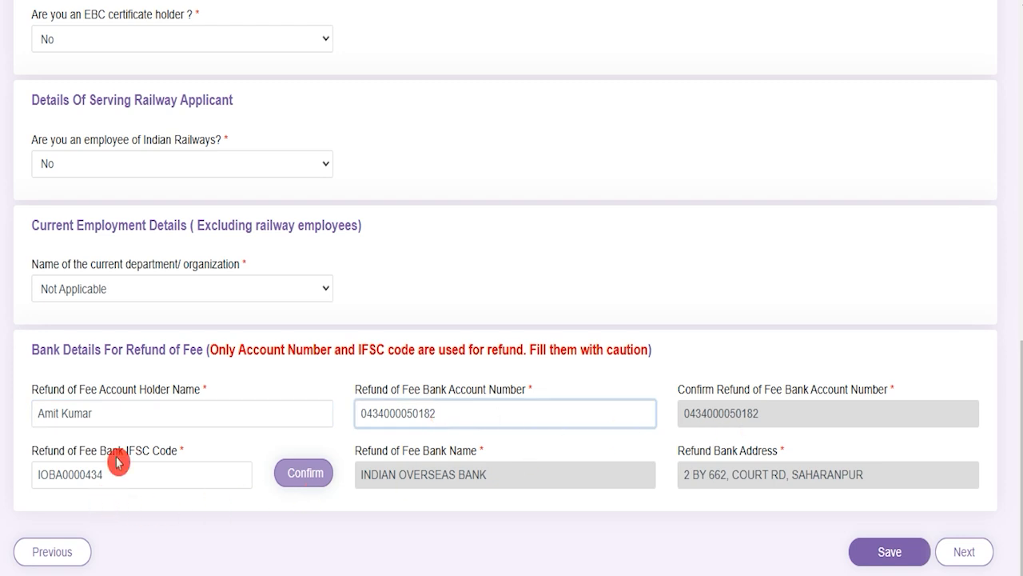
{"action": "left_click_drag", "start_coordinate": [115, 452], "coordinate": [139, 472]}
{"action": "left_click", "coordinate": [195, 498]}
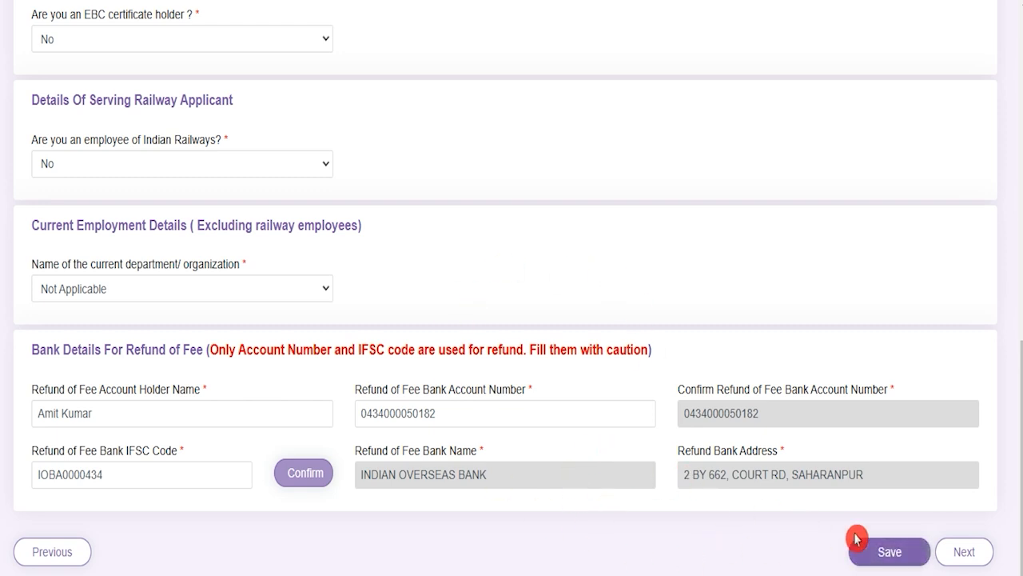
{"action": "left_click", "coordinate": [963, 559]}
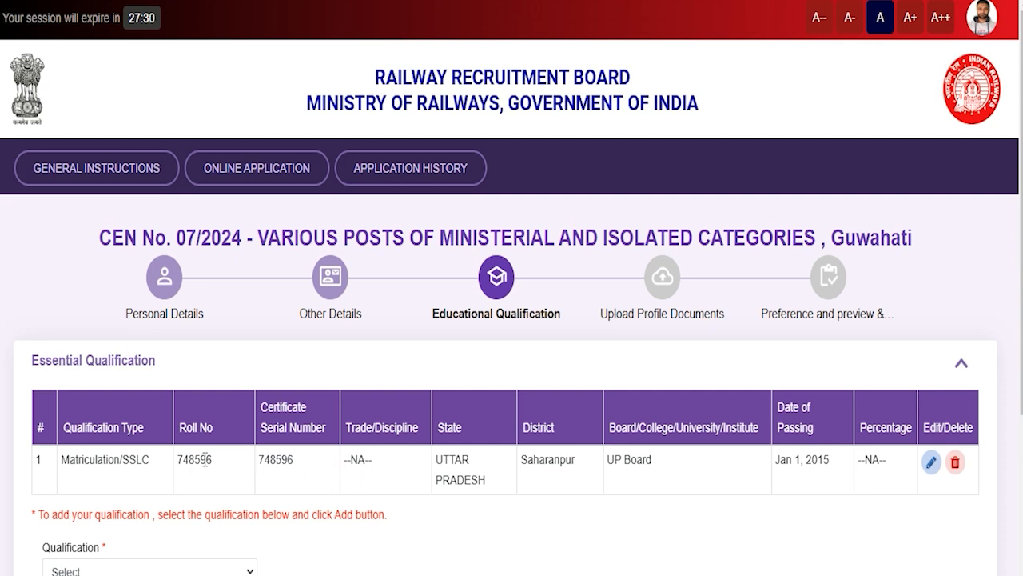
- Open the Matriculation/SSLC entry for editing, check its state, district, board, passing date, roll number and certificate serial number fields, and save the update
{"action": "left_click_drag", "start_coordinate": [79, 461], "coordinate": [136, 462]}
{"action": "left_click", "coordinate": [931, 464]}
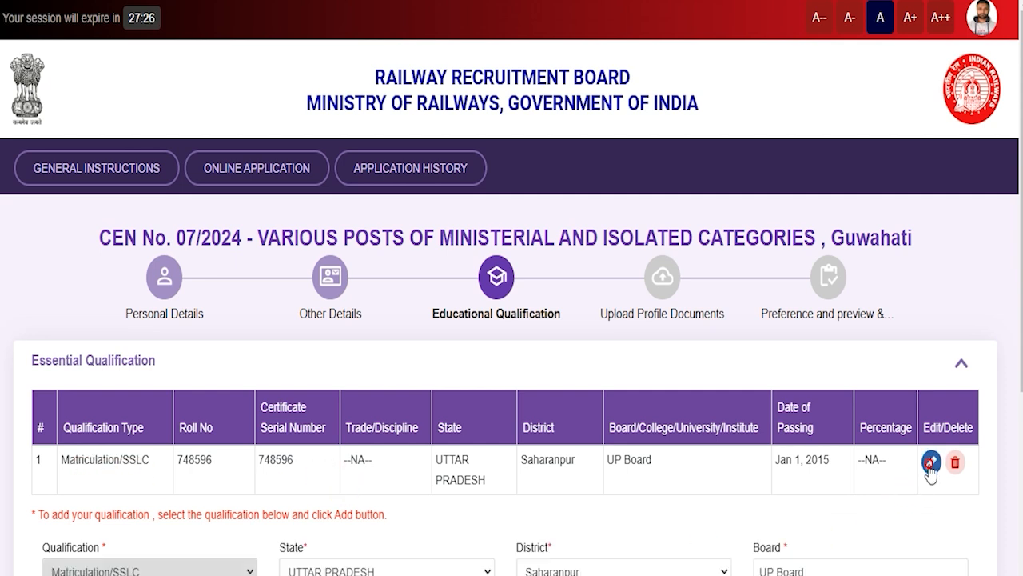
{"action": "scroll", "coordinate": [631, 539], "scroll_direction": "down", "scroll_amount": 2}
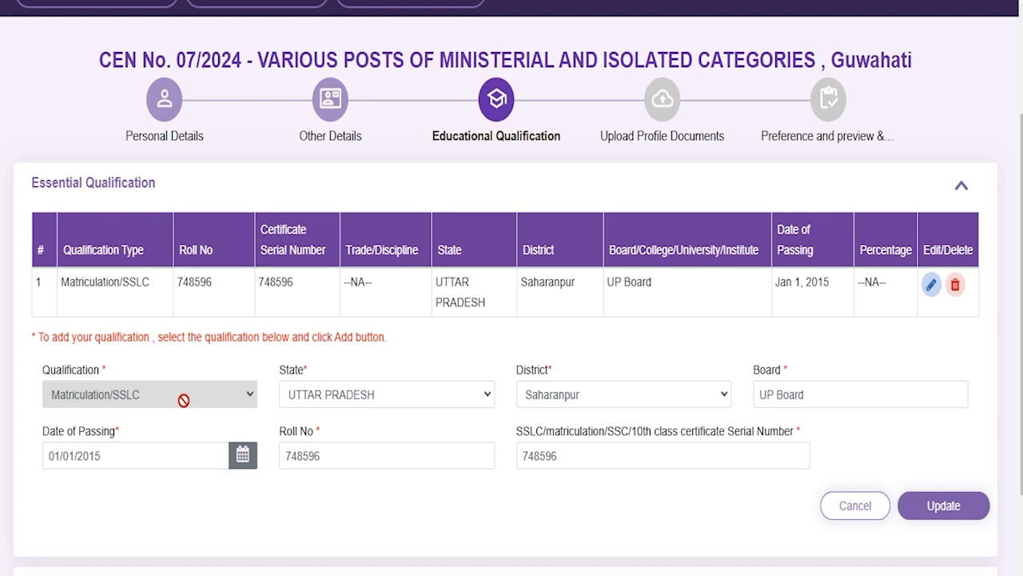
{"action": "left_click", "coordinate": [340, 395]}
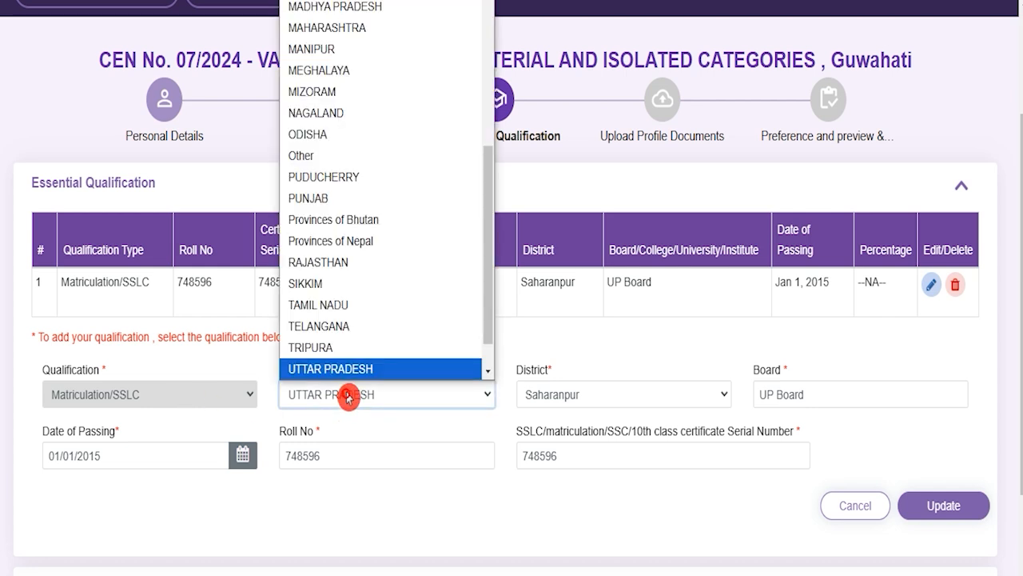
{"action": "left_click", "coordinate": [556, 396]}
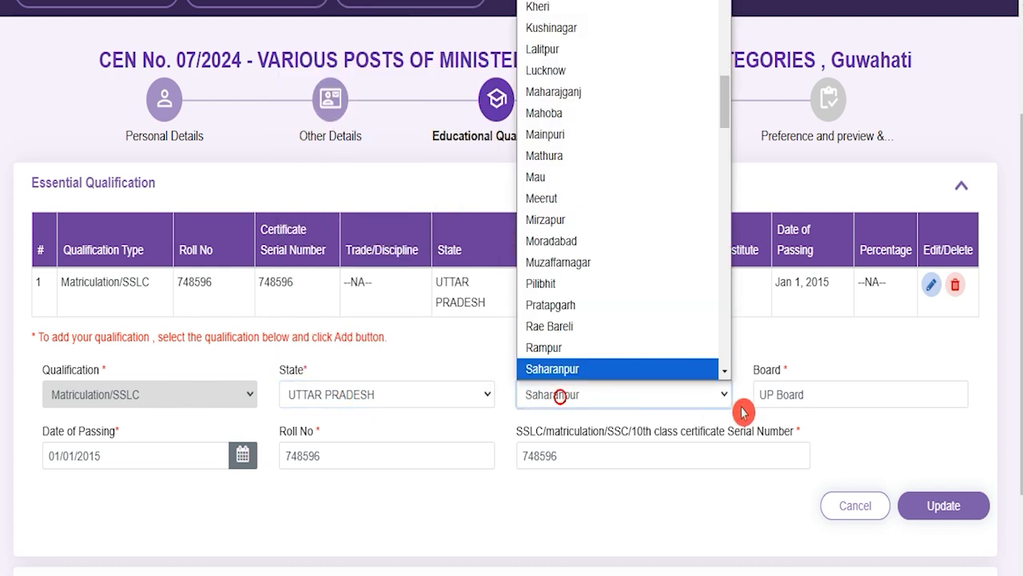
{"action": "left_click", "coordinate": [816, 394]}
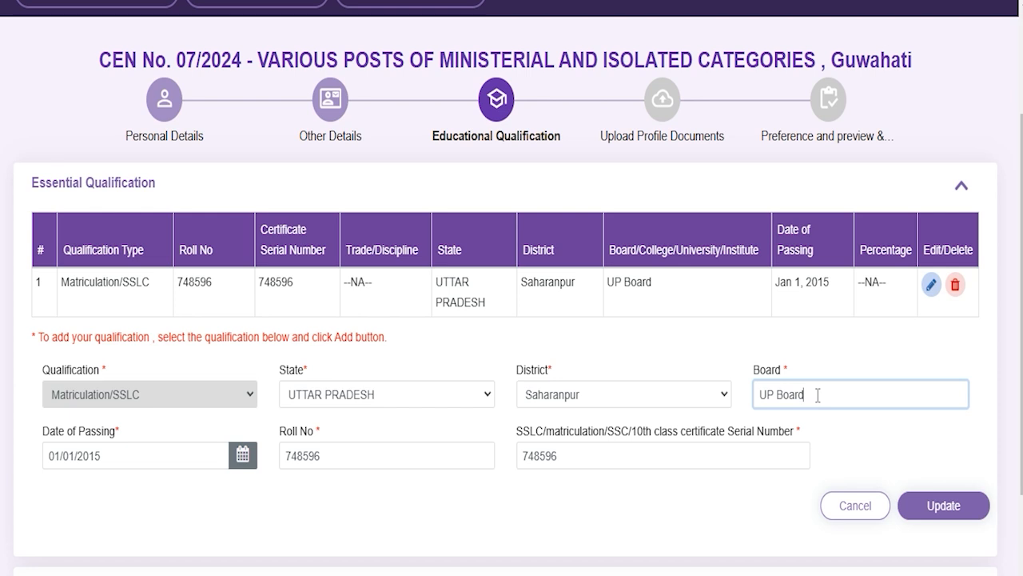
{"action": "left_click", "coordinate": [116, 456]}
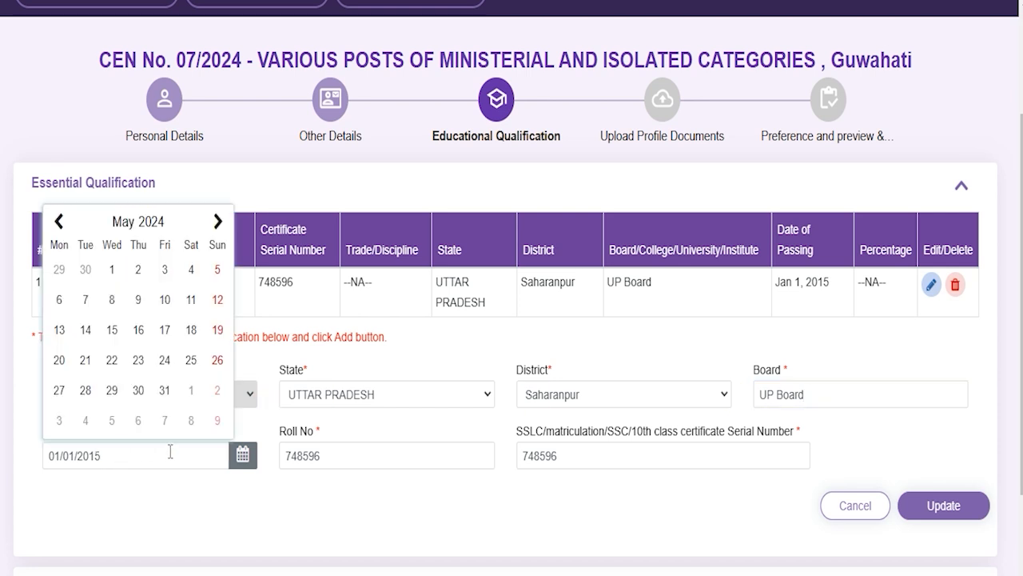
{"action": "left_click", "coordinate": [338, 452]}
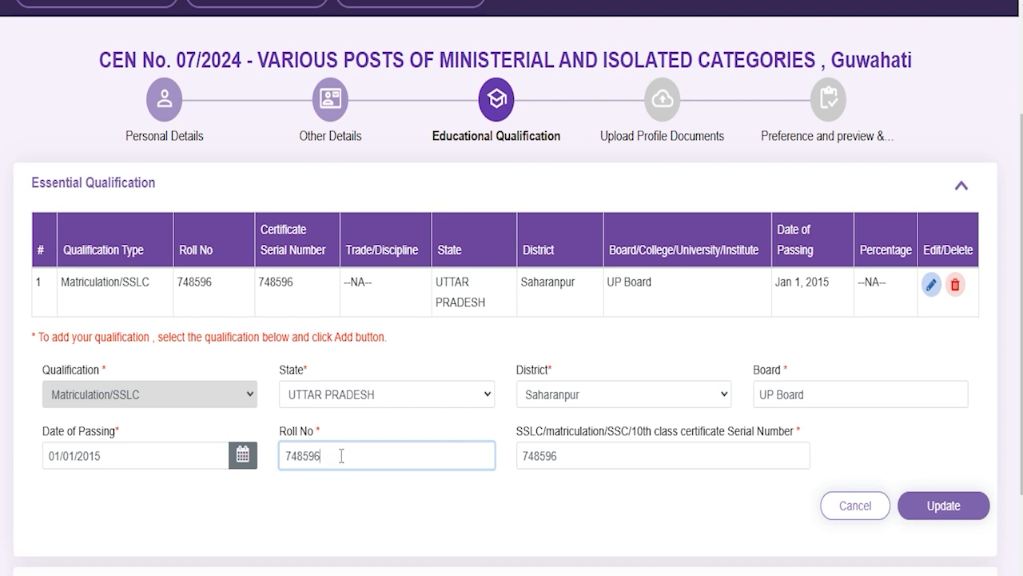
{"action": "left_click", "coordinate": [608, 454]}
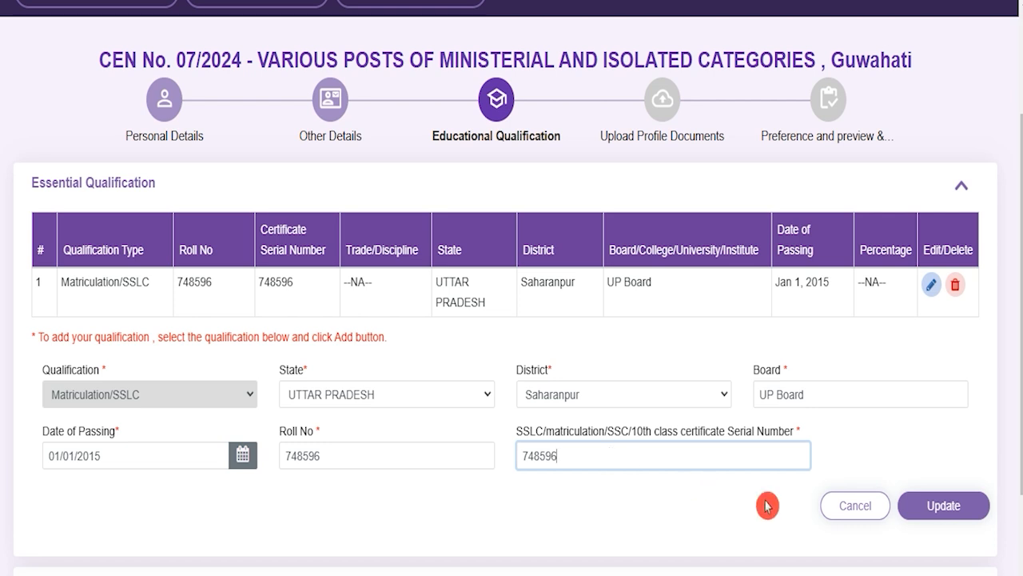
{"action": "left_click", "coordinate": [948, 509]}
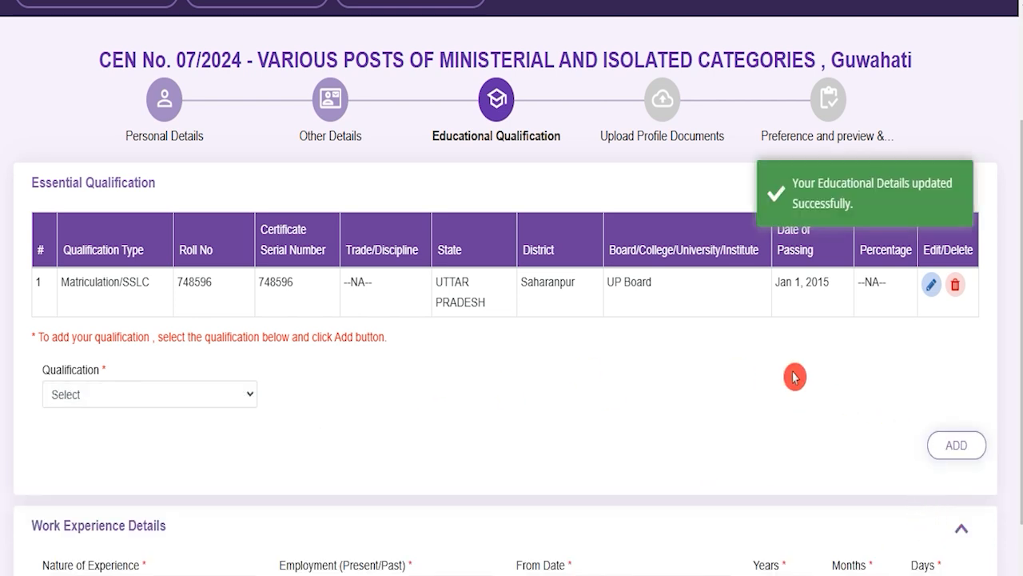
- Start a new essential qualification for 12th (+2 stage) or its equivalent with Any Discipline as the discipline/subject
{"action": "left_click", "coordinate": [150, 406]}
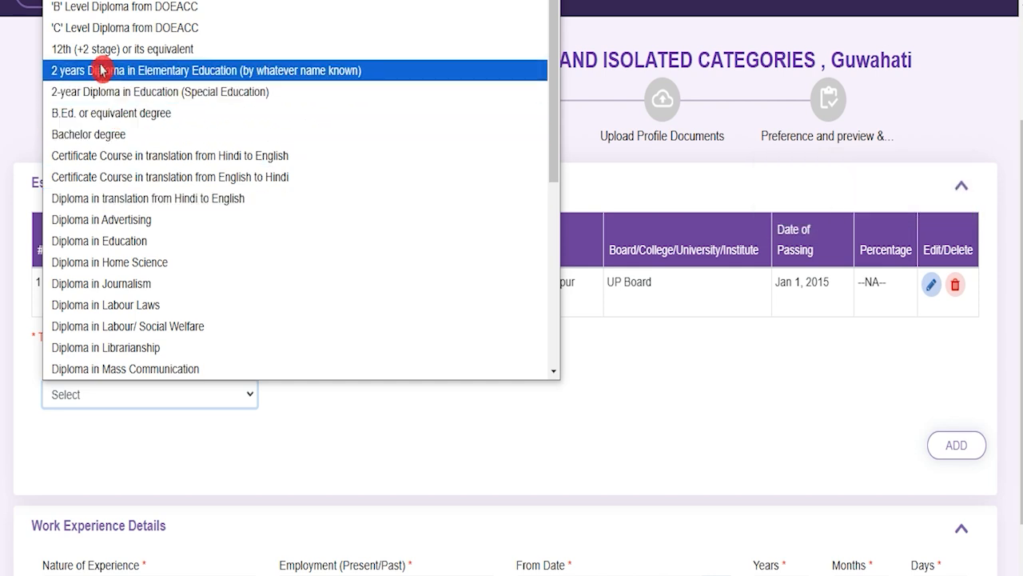
{"action": "left_click", "coordinate": [147, 55]}
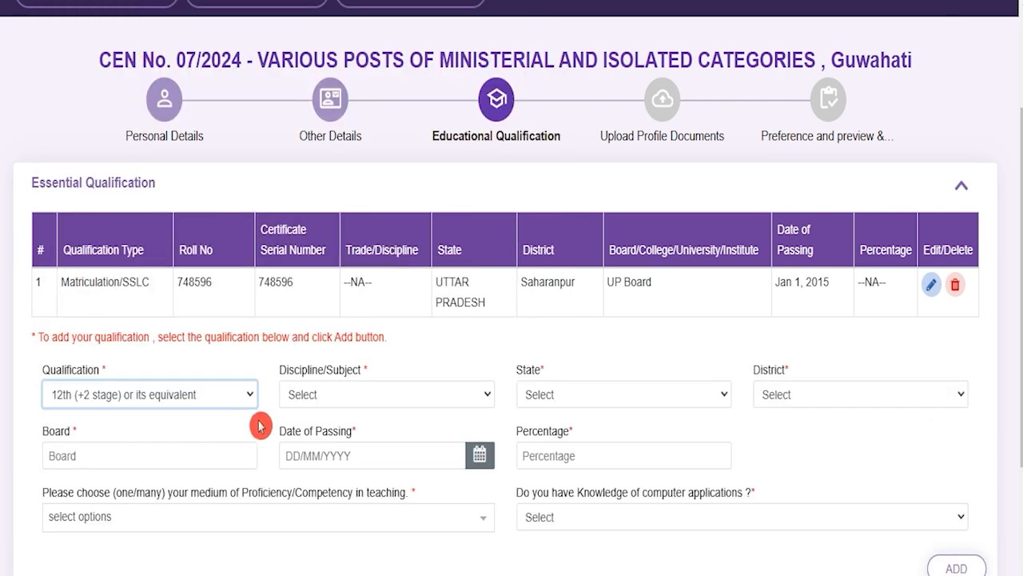
{"action": "left_click", "coordinate": [336, 397]}
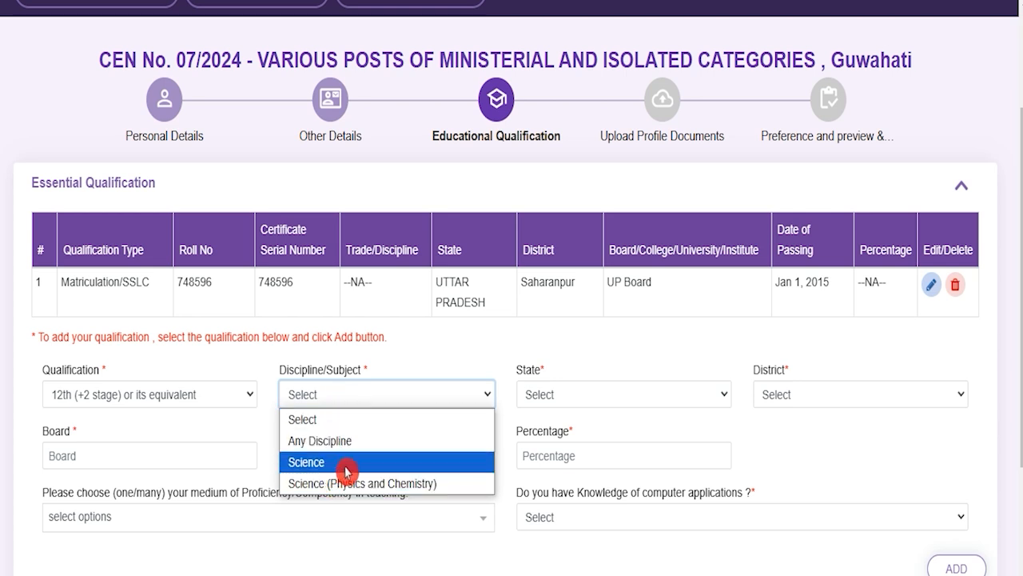
{"action": "left_click", "coordinate": [328, 442]}
- Set the 12th qualification's state to UTTAR PRADESH and its district to Saharanpur
{"action": "left_click", "coordinate": [560, 398]}
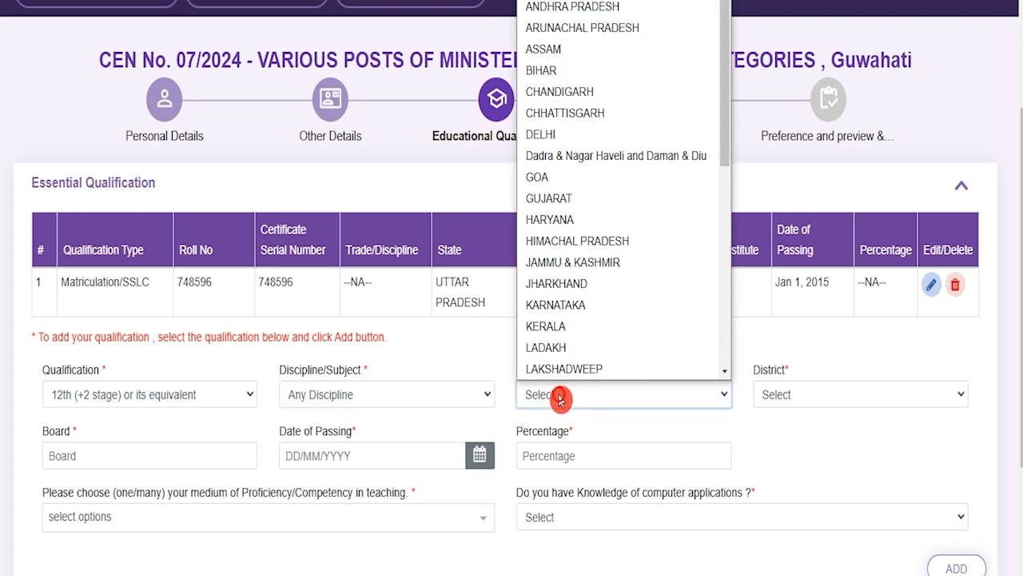
{"action": "key", "text": "u"}
{"action": "left_click", "coordinate": [555, 366]}
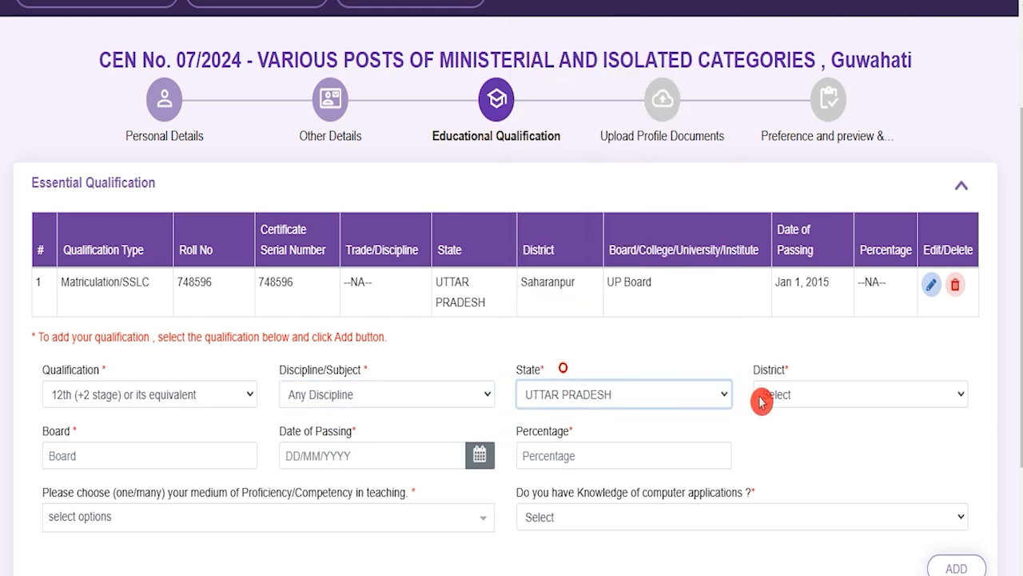
{"action": "left_click", "coordinate": [784, 397]}
{"action": "key", "text": "s"}
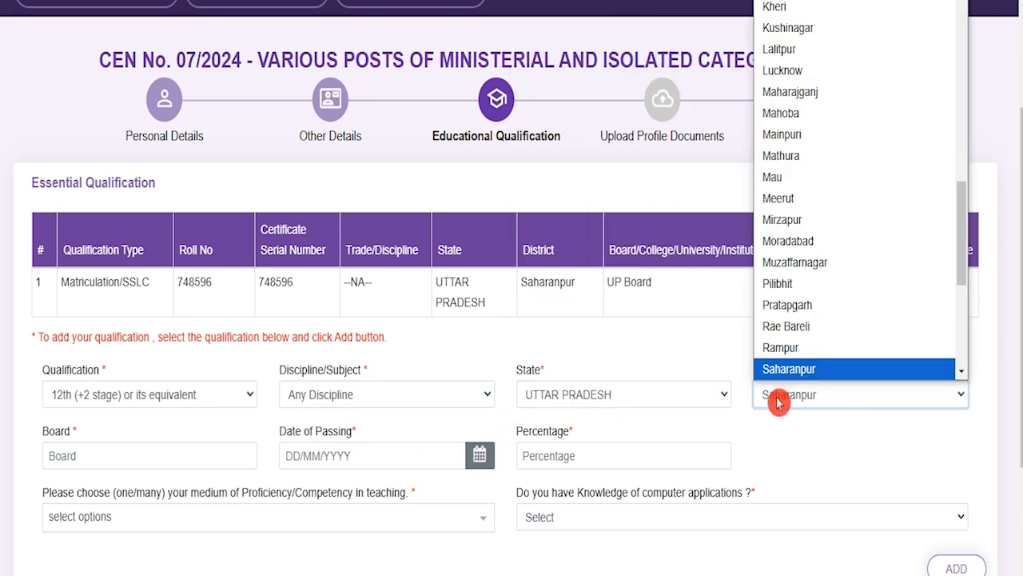
{"action": "left_click", "coordinate": [778, 402]}
- Enter CBSE as the 12th board and 80 as the percentage, checking the passing date calendar in between
{"action": "left_click", "coordinate": [81, 449]}
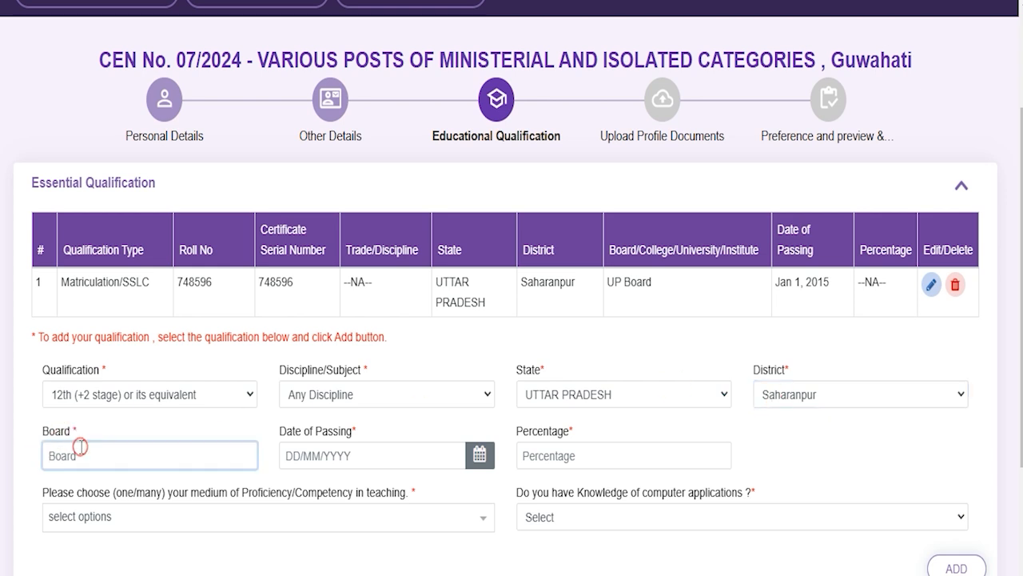
{"action": "type", "text": "C"}
{"action": "left_click", "coordinate": [321, 460]}
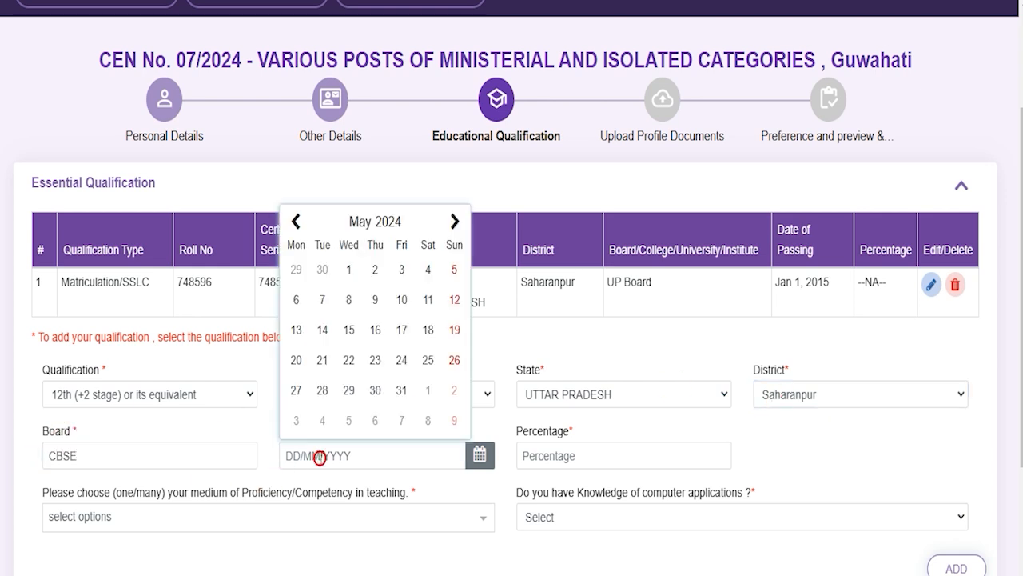
{"action": "left_click", "coordinate": [591, 457]}
{"action": "type", "text": "80"}
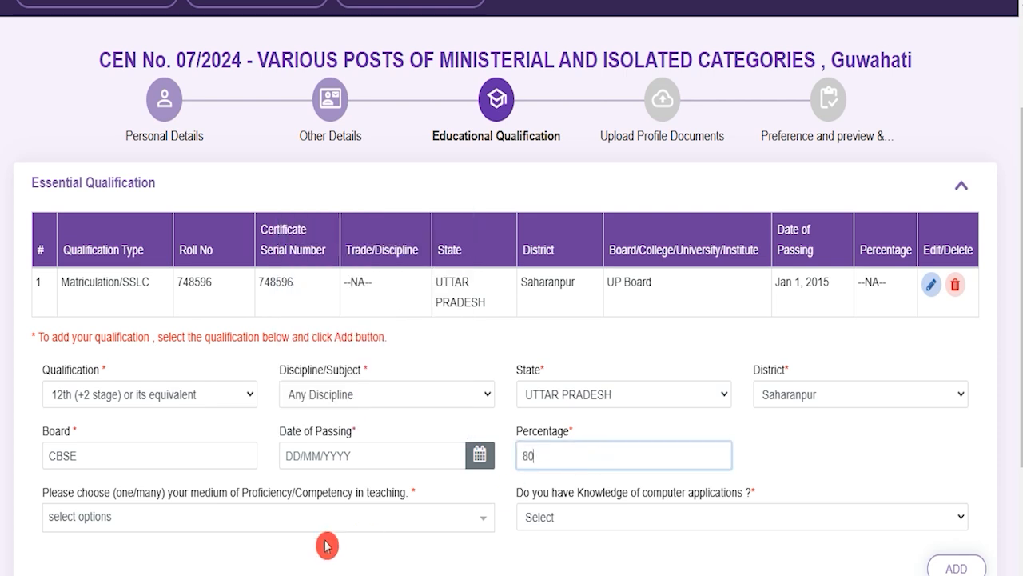
- Choose Hindi and English as the mediums of proficiency/competency in teaching
{"action": "scroll", "coordinate": [244, 544], "scroll_direction": "down", "scroll_amount": 1}
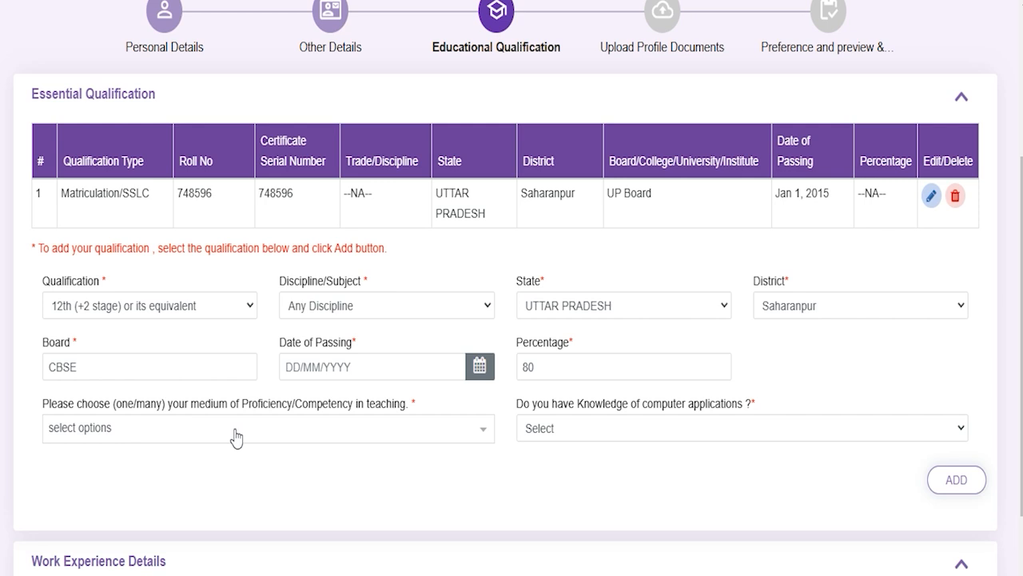
{"action": "left_click", "coordinate": [236, 436]}
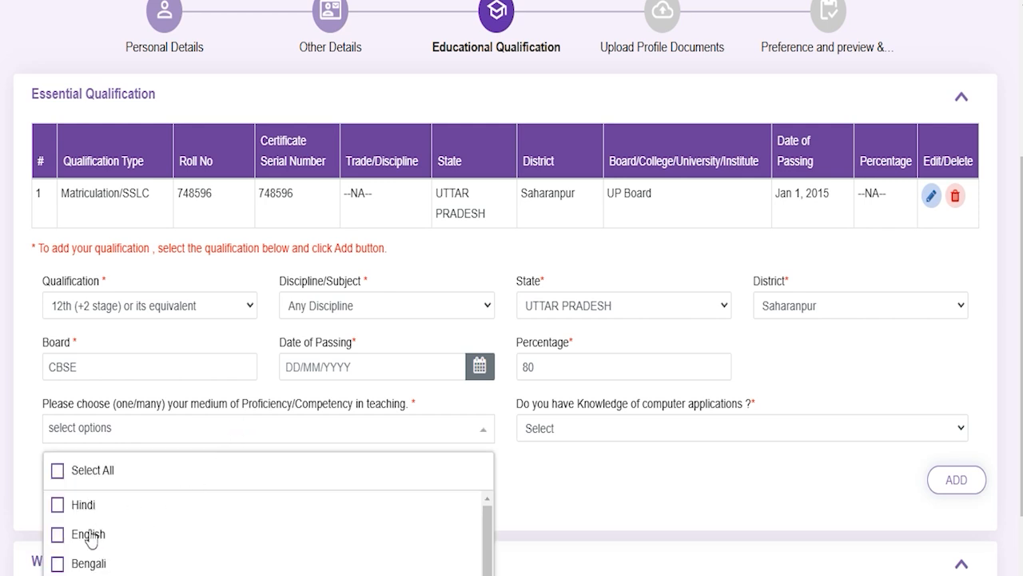
{"action": "left_click", "coordinate": [84, 505]}
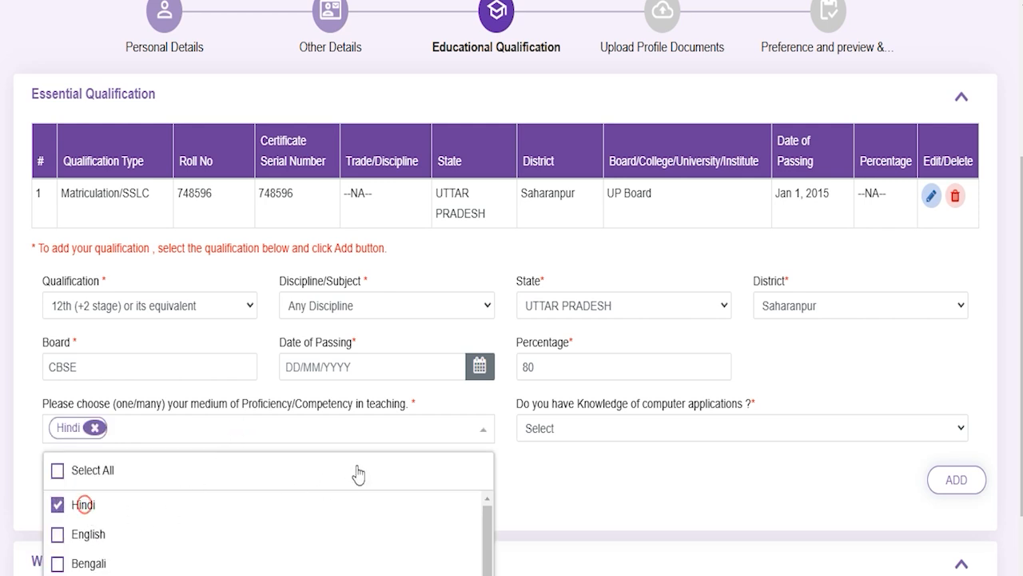
{"action": "left_click", "coordinate": [57, 535]}
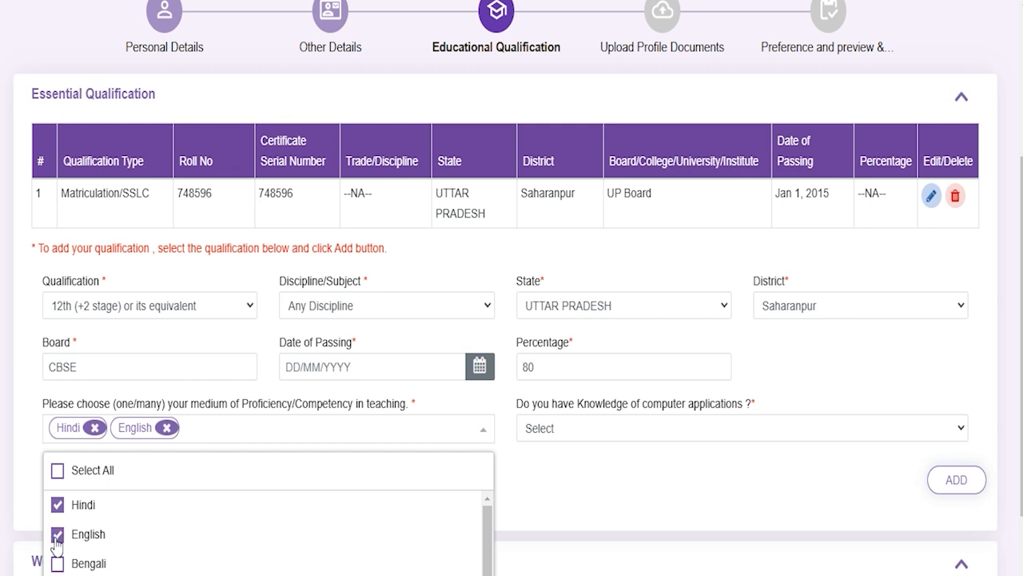
{"action": "left_click", "coordinate": [567, 477]}
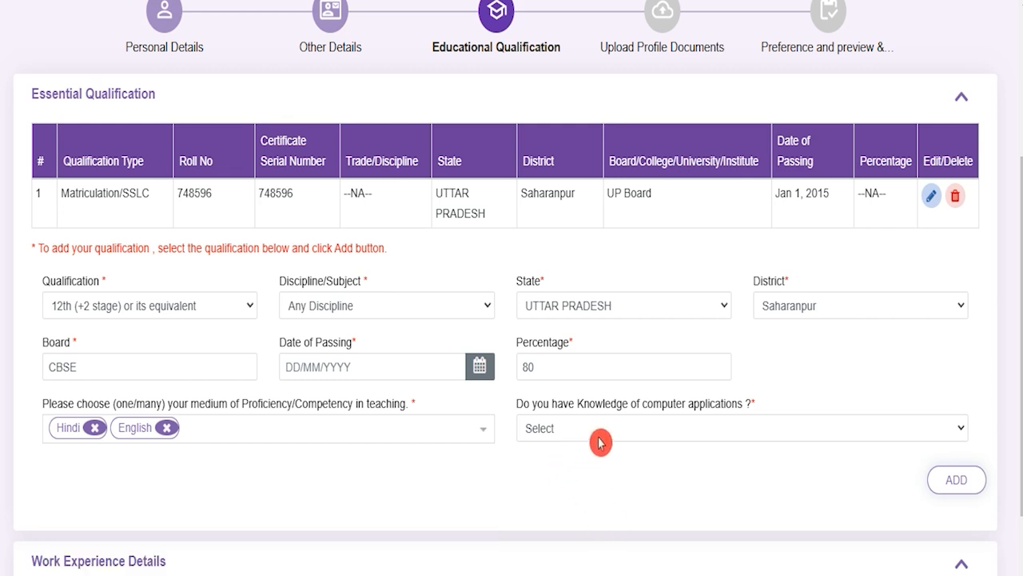
- Answer Yes to knowledge of computer applications and add the 12th qualification with the passing date Jan 1, 2017
{"action": "left_click", "coordinate": [628, 433]}
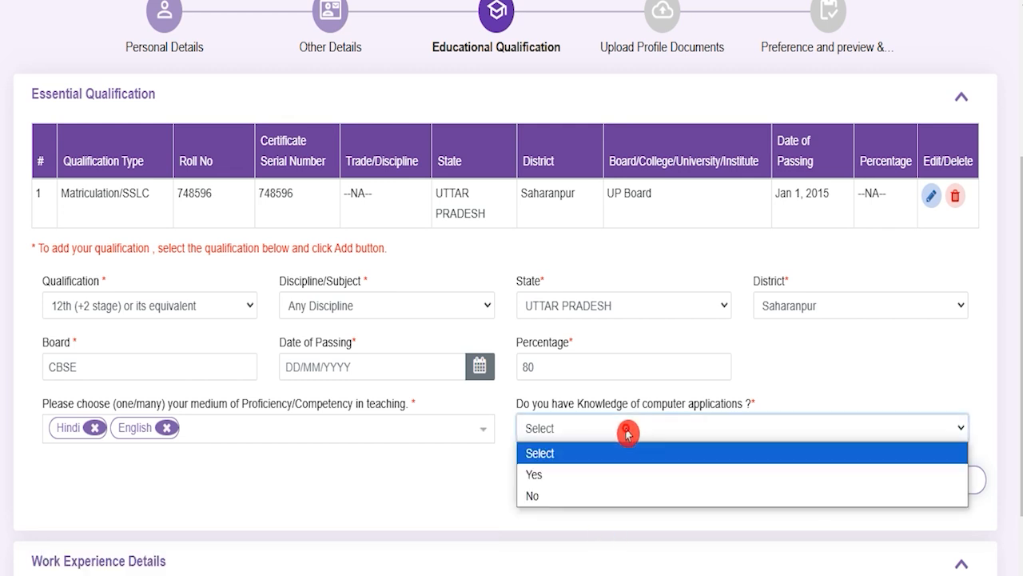
{"action": "left_click", "coordinate": [568, 473]}
{"action": "left_click", "coordinate": [935, 500]}
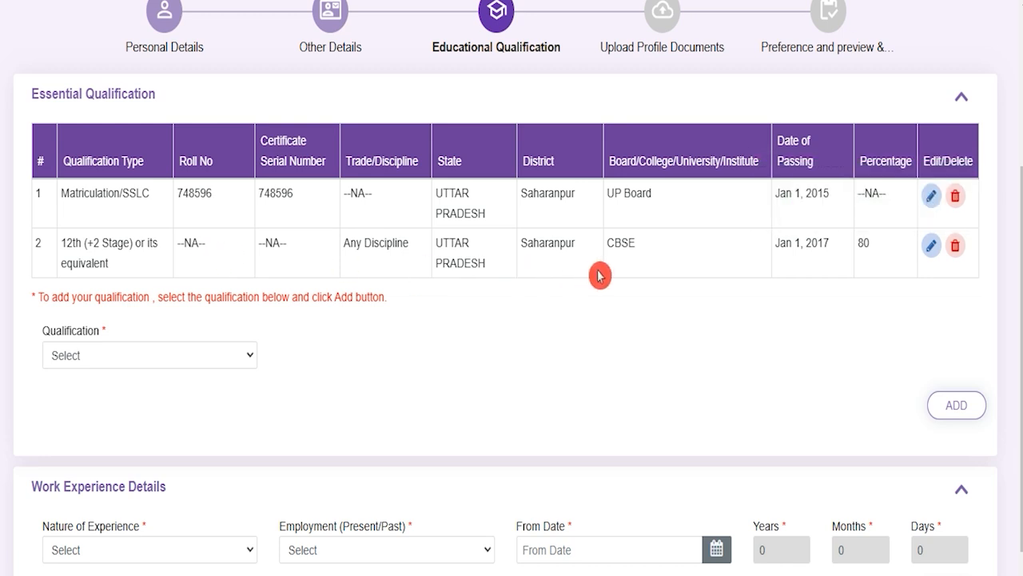
- Switch to the Final CEN Isolated Cat Pub.pdf notice and go to page 57 with the Annexure-A post parameters
{"action": "left_click", "coordinate": [165, 365]}
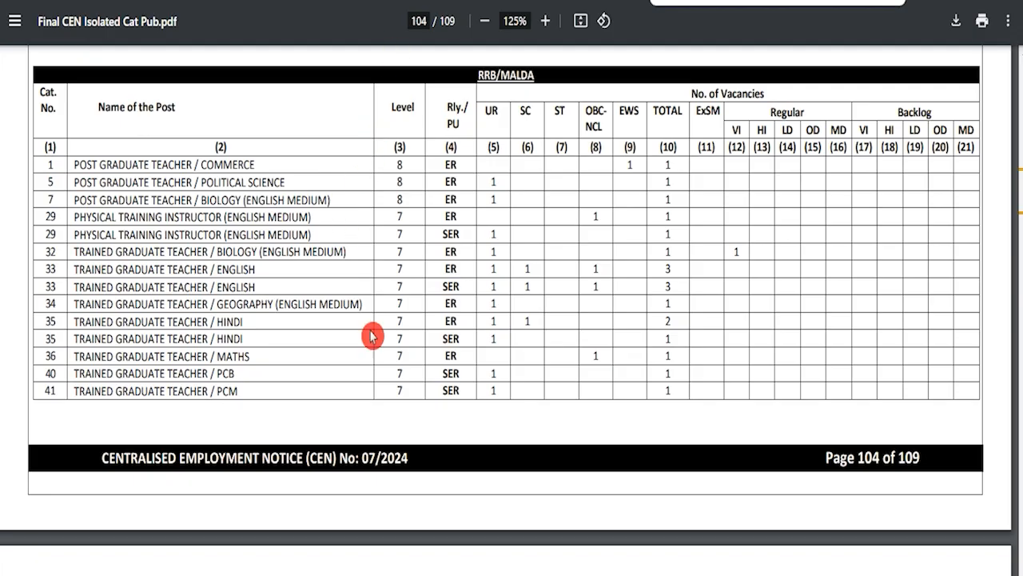
{"action": "scroll", "coordinate": [448, 339], "scroll_direction": "up", "scroll_amount": 15}
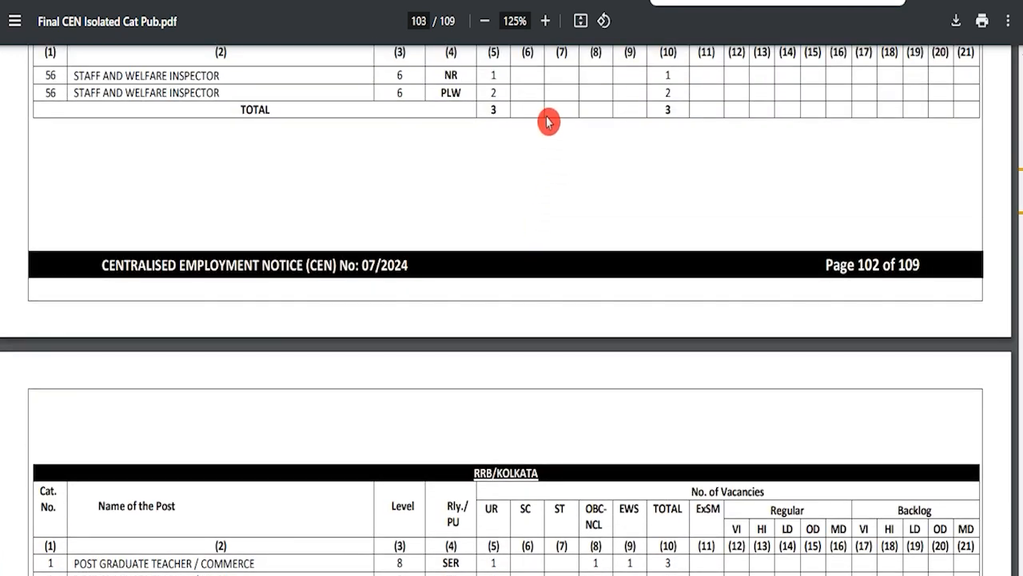
{"action": "left_click", "coordinate": [410, 21]}
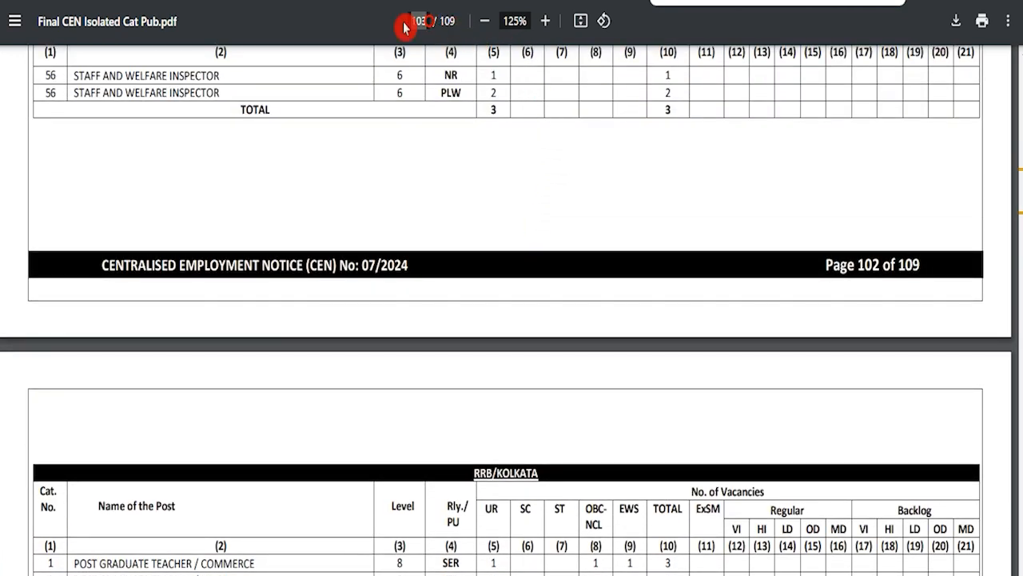
{"action": "type", "text": "57"}
{"action": "key", "text": "Return"}
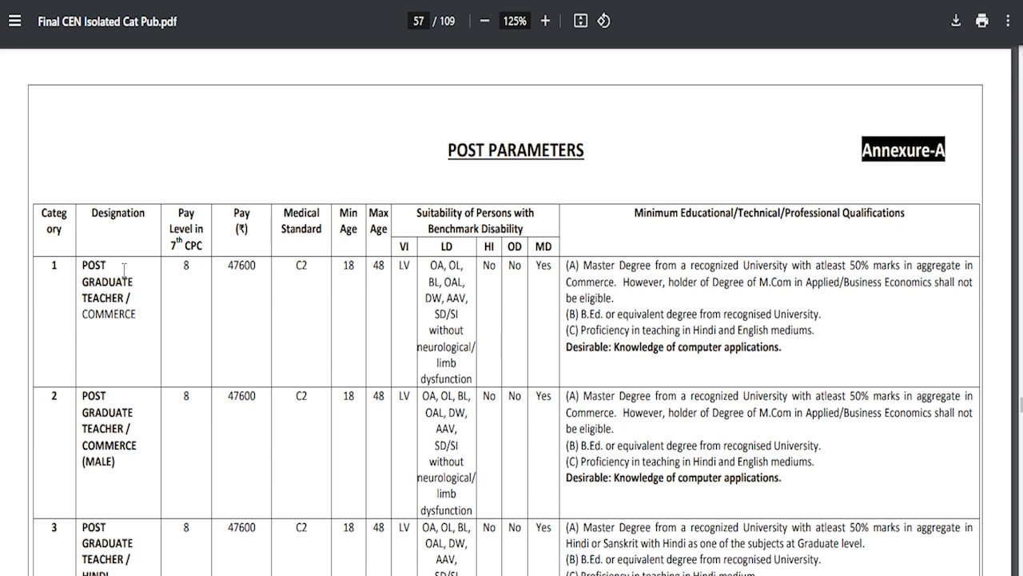
- Read the category 1 Post Graduate Teacher / Commerce qualification requirements and check the form's list of addable qualifications against them
{"action": "left_click_drag", "start_coordinate": [84, 264], "coordinate": [125, 296]}
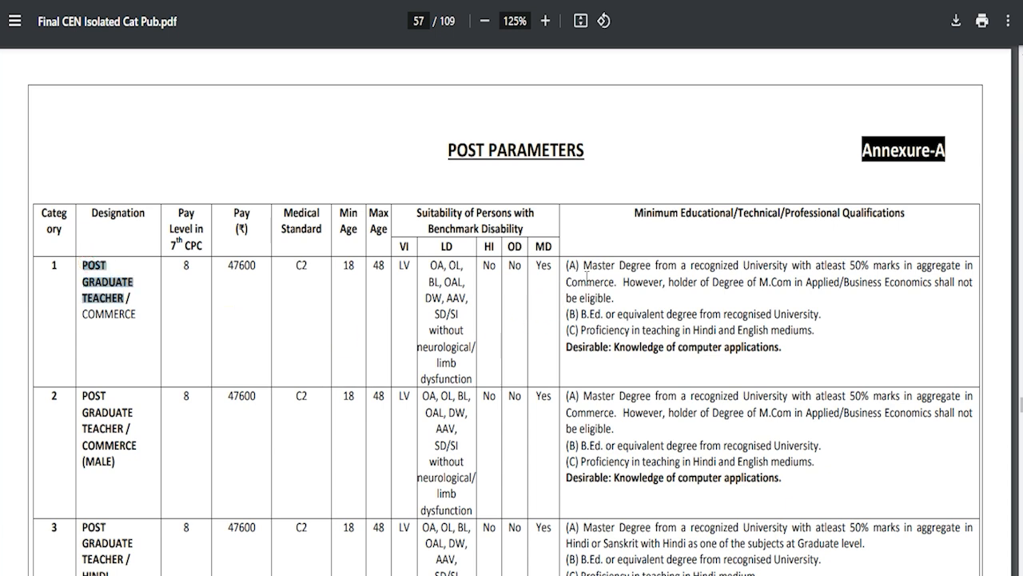
{"action": "left_click_drag", "start_coordinate": [594, 269], "coordinate": [738, 271]}
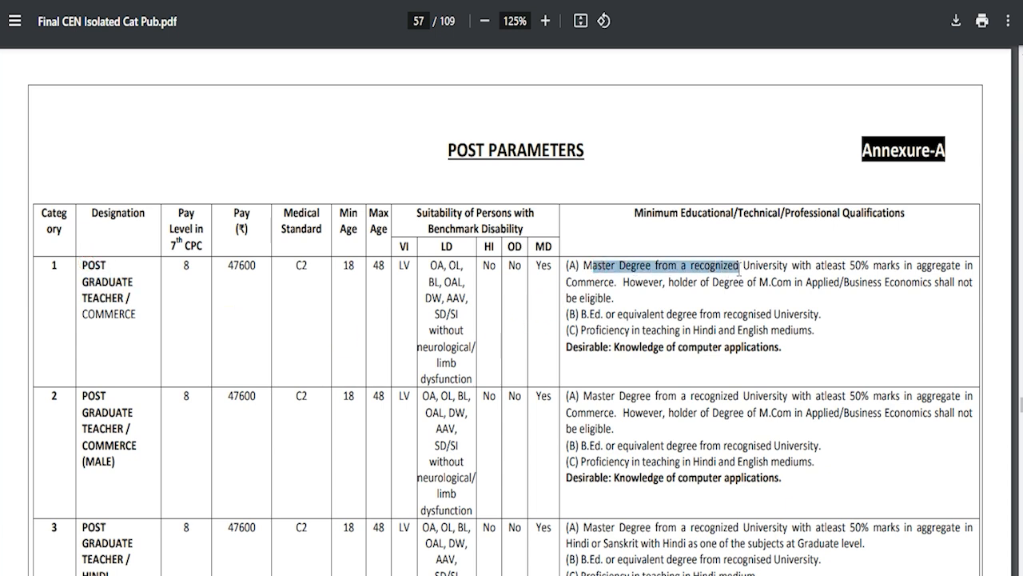
{"action": "left_click_drag", "start_coordinate": [593, 311], "coordinate": [649, 310]}
{"action": "left_click_drag", "start_coordinate": [592, 328], "coordinate": [722, 323]}
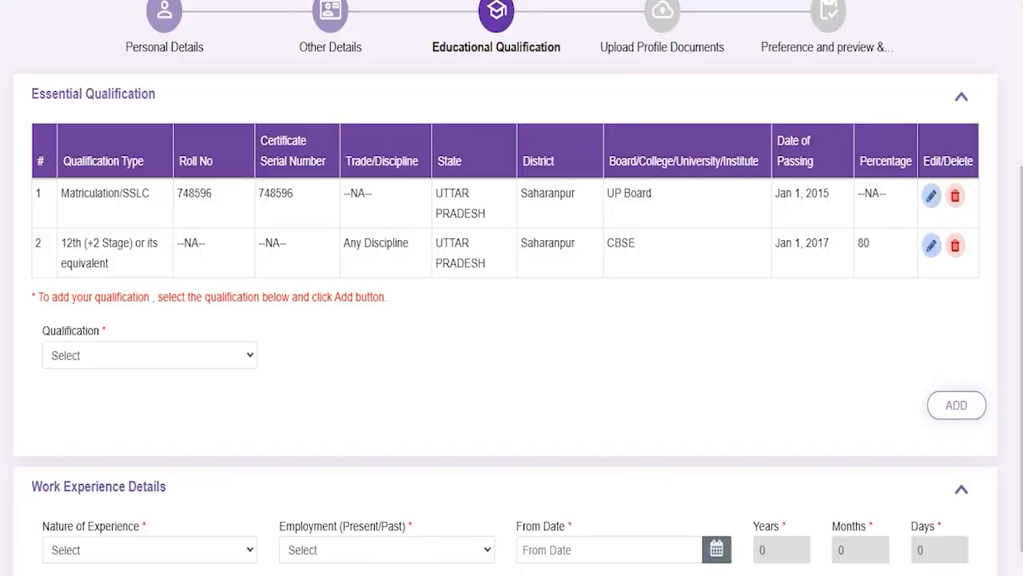
{"action": "left_click", "coordinate": [149, 359]}
{"action": "left_click", "coordinate": [150, 359]}
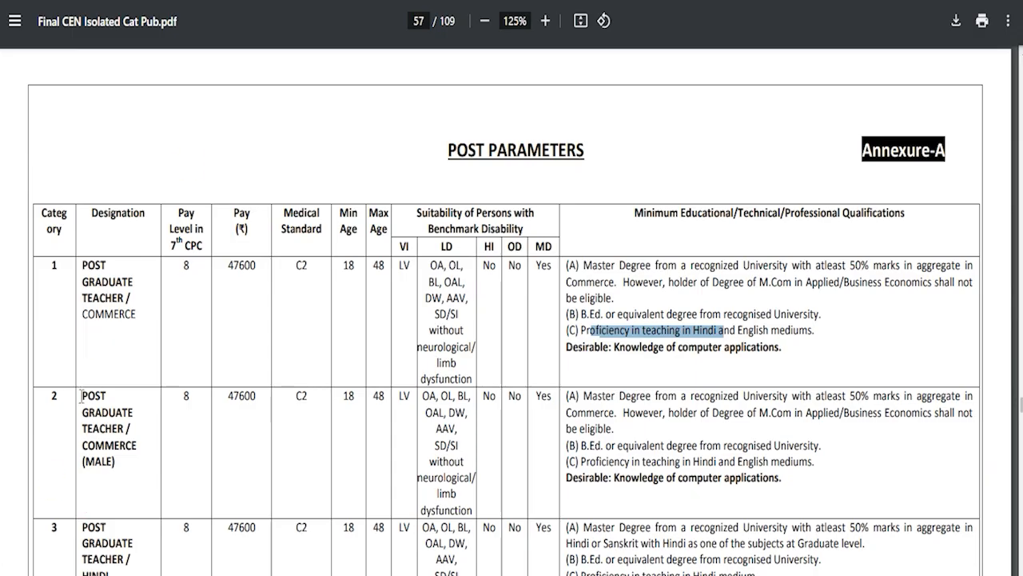
- Compare the category 1 and category 2 Post Graduate Teacher designations in the notice and look over the following posts
{"action": "left_click_drag", "start_coordinate": [81, 395], "coordinate": [127, 436]}
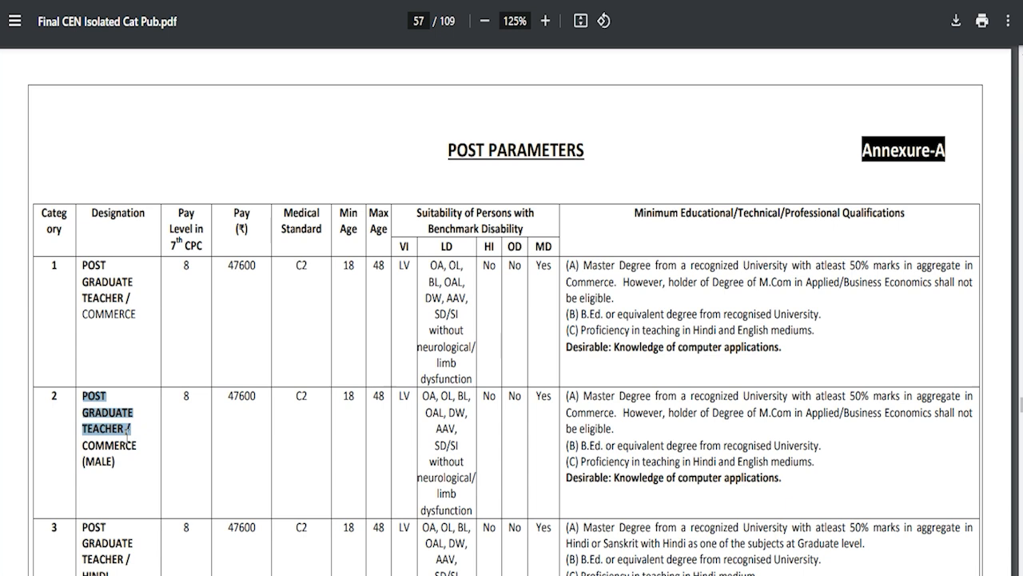
{"action": "left_click_drag", "start_coordinate": [83, 264], "coordinate": [129, 293]}
{"action": "scroll", "coordinate": [272, 430], "scroll_direction": "down", "scroll_amount": 1}
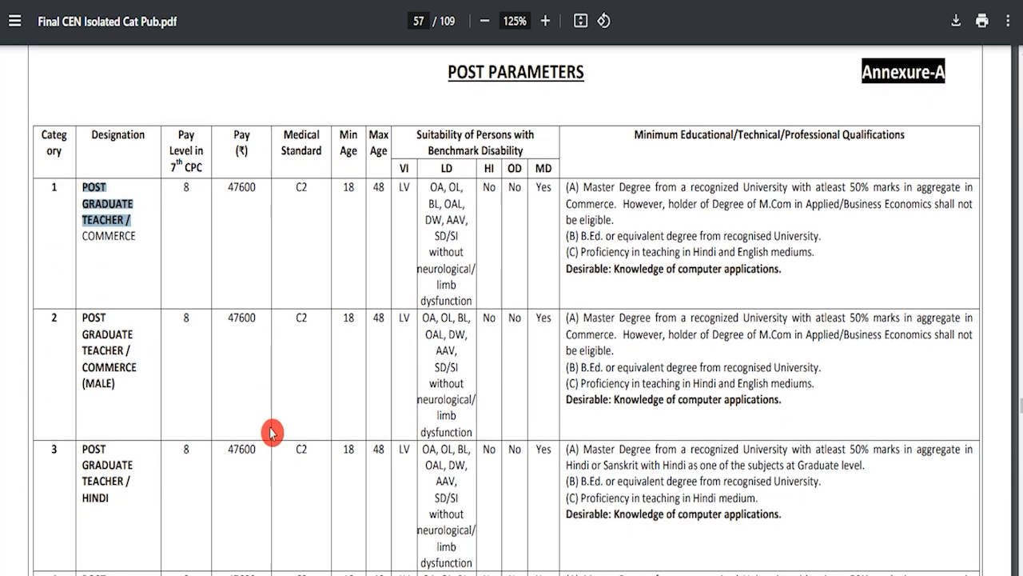
- Read the designations and minimum qualifications of the teacher posts from category 3 onward in Annexure-A of the notice
{"action": "left_click_drag", "start_coordinate": [84, 450], "coordinate": [121, 472]}
{"action": "scroll", "coordinate": [119, 468], "scroll_direction": "down", "scroll_amount": 1}
{"action": "scroll", "coordinate": [120, 466], "scroll_direction": "down", "scroll_amount": 5}
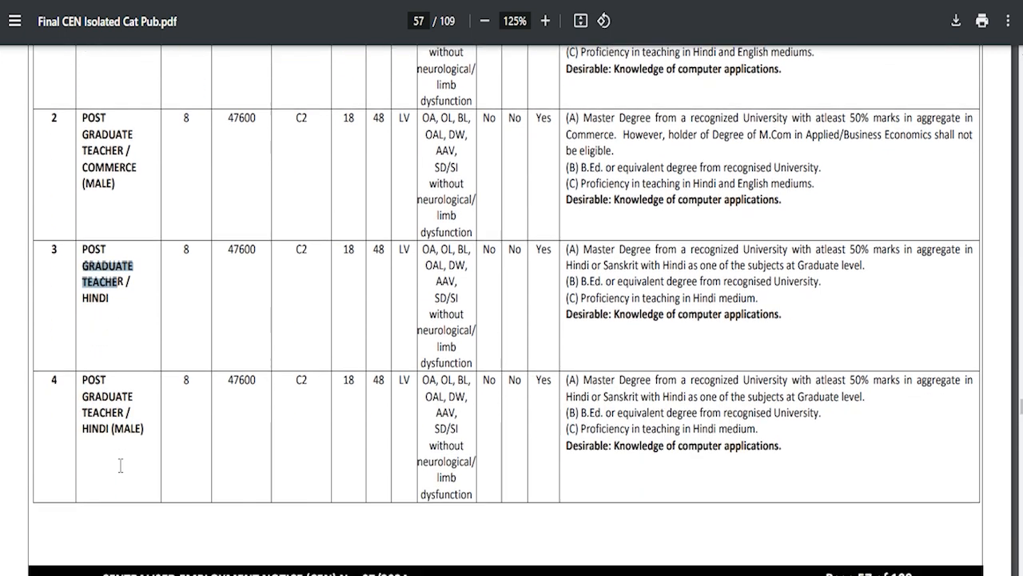
{"action": "left_click_drag", "start_coordinate": [85, 409], "coordinate": [133, 442]}
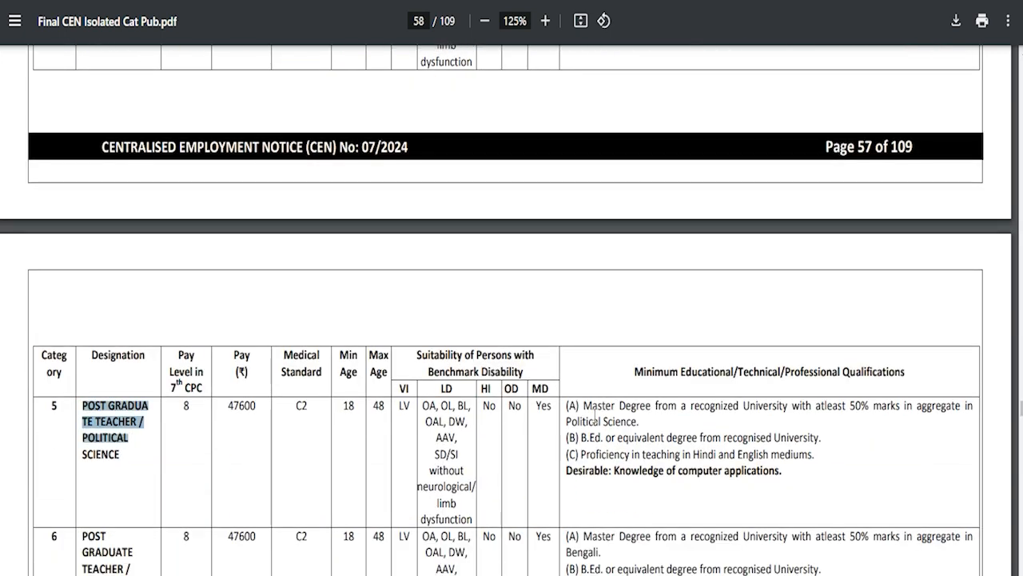
{"action": "scroll", "coordinate": [595, 413], "scroll_direction": "down", "scroll_amount": 6}
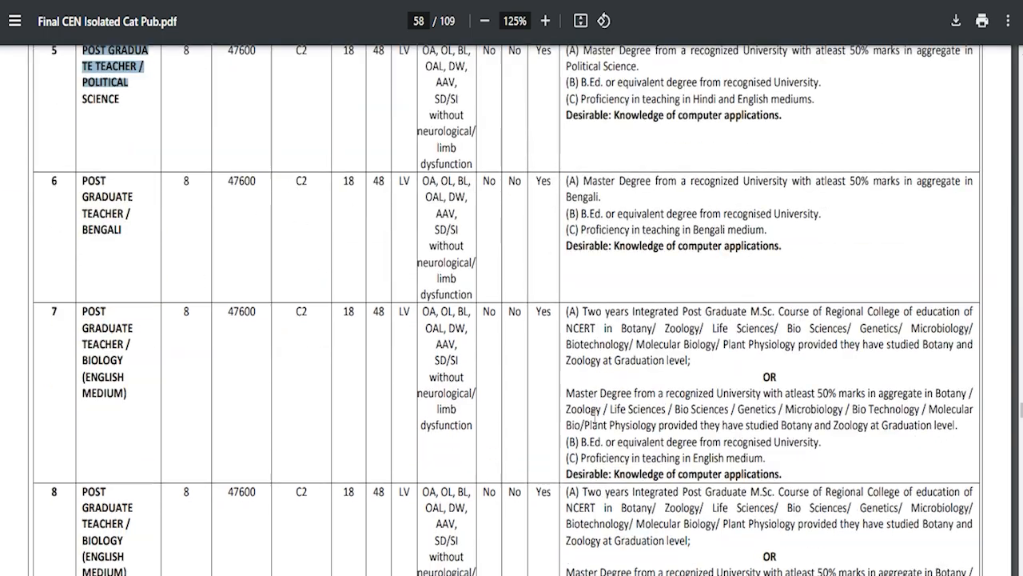
{"action": "scroll", "coordinate": [595, 414], "scroll_direction": "down", "scroll_amount": 15}
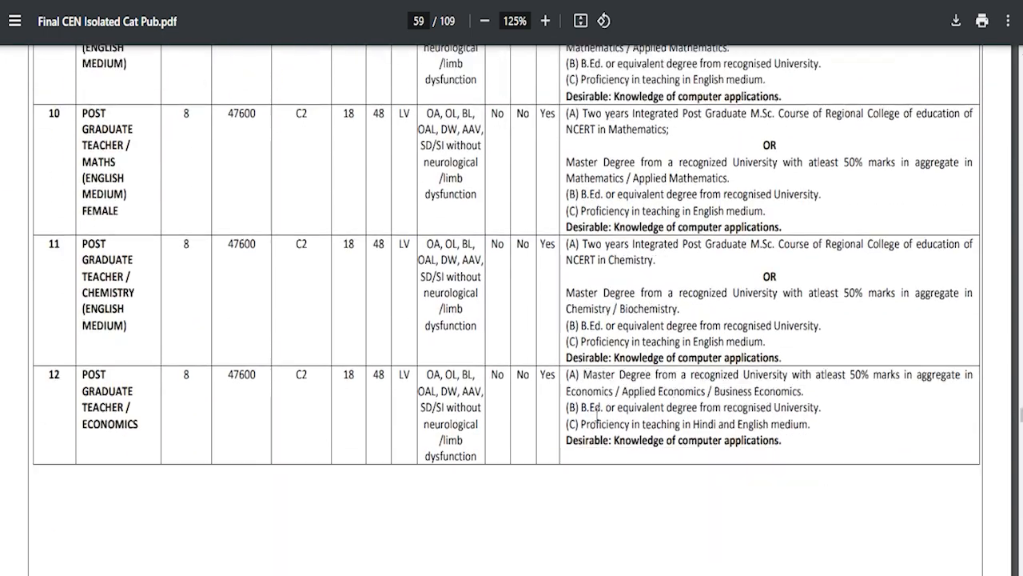
{"action": "scroll", "coordinate": [598, 417], "scroll_direction": "down", "scroll_amount": 11}
{"action": "scroll", "coordinate": [599, 416], "scroll_direction": "down", "scroll_amount": 8}
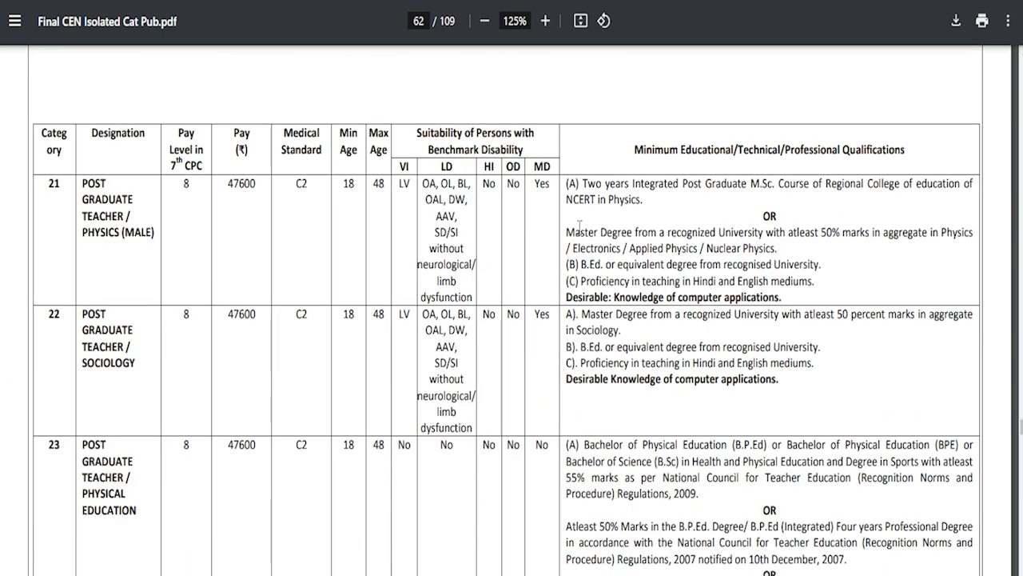
{"action": "left_click_drag", "start_coordinate": [583, 233], "coordinate": [772, 283]}
{"action": "scroll", "coordinate": [612, 212], "scroll_direction": "down", "scroll_amount": 3}
{"action": "left_click_drag", "start_coordinate": [569, 177], "coordinate": [661, 196]}
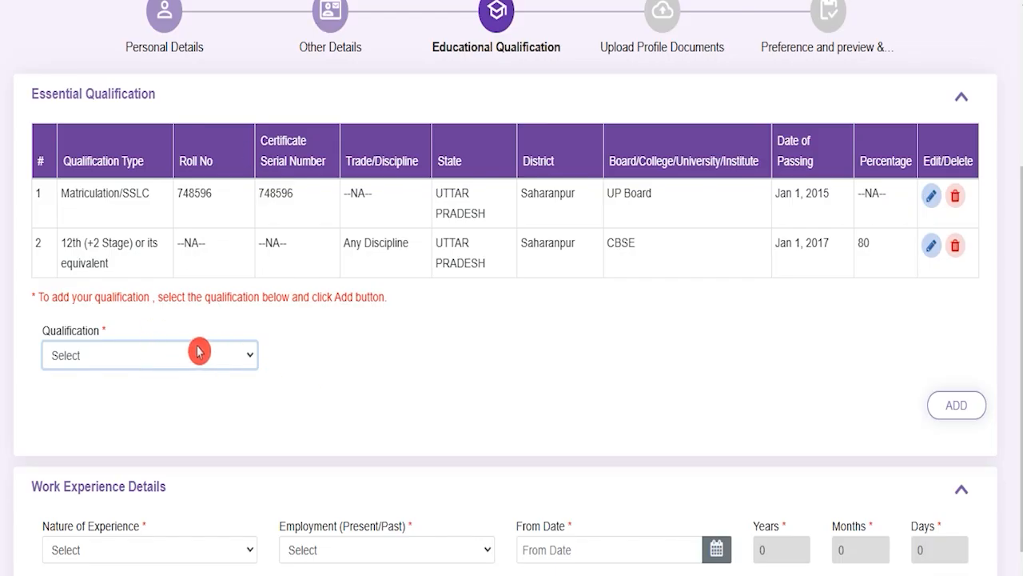
- In the form's Essential Qualification section, choose Teacher Eligibility Test (TET) as the qualification with TET as its discipline
{"action": "left_click", "coordinate": [182, 355]}
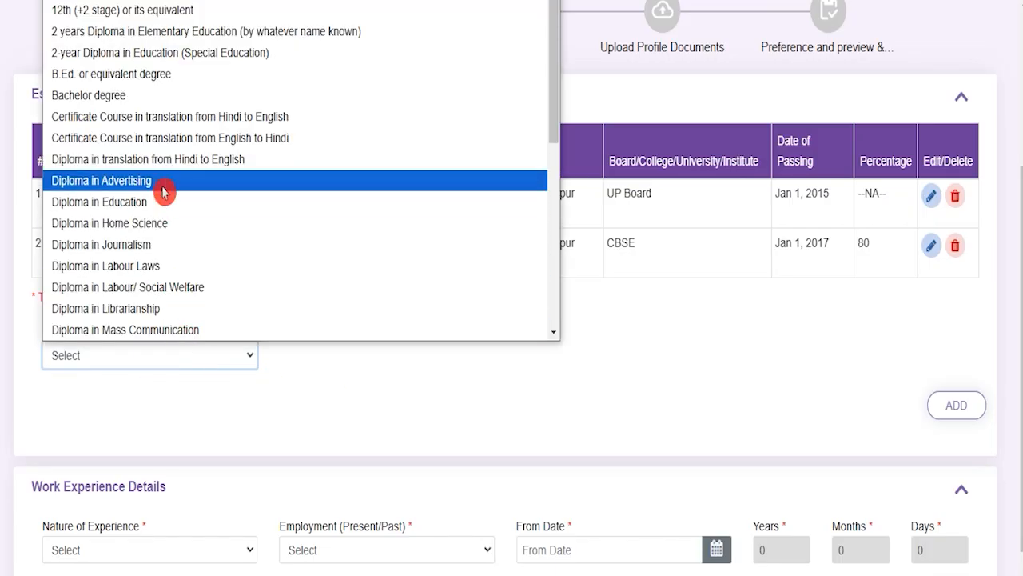
{"action": "scroll", "coordinate": [163, 190], "scroll_direction": "down", "scroll_amount": 3}
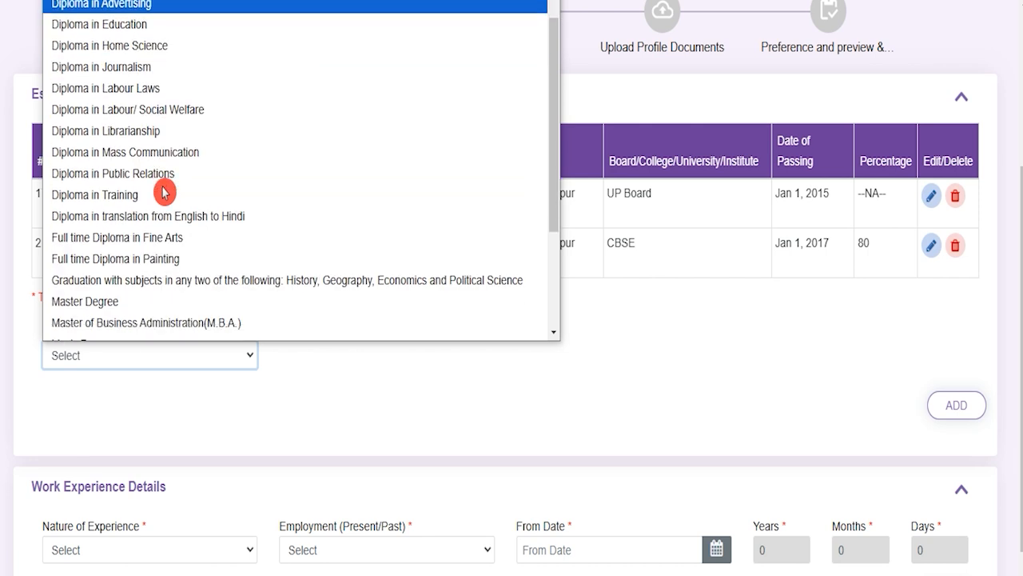
{"action": "scroll", "coordinate": [163, 190], "scroll_direction": "down", "scroll_amount": 3}
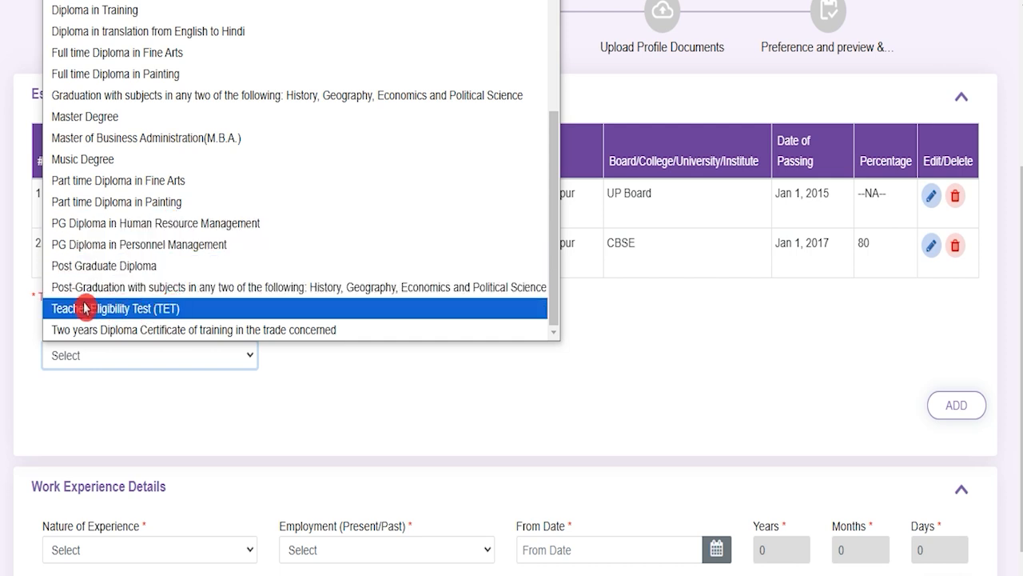
{"action": "left_click", "coordinate": [136, 314]}
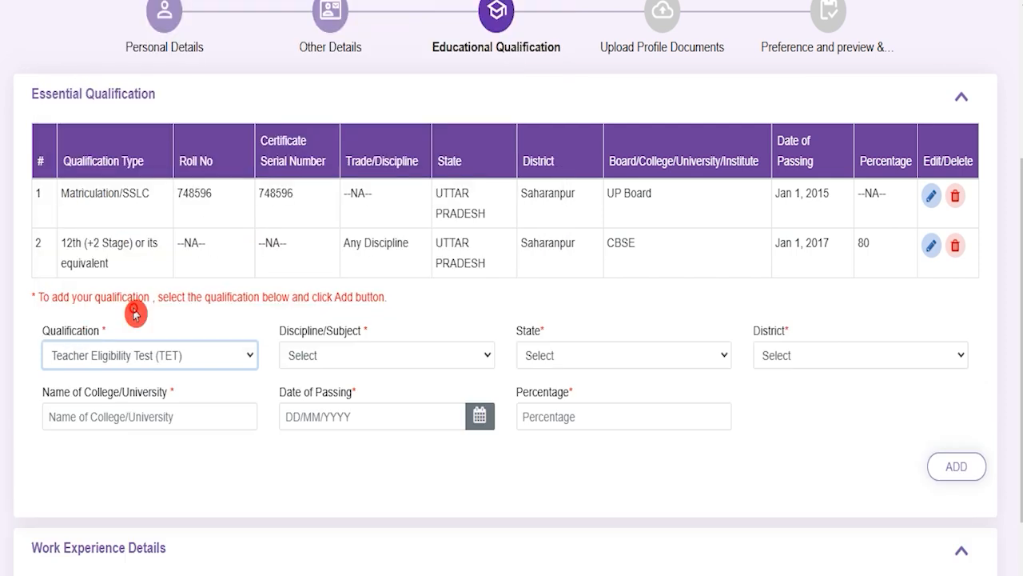
{"action": "left_click", "coordinate": [349, 359]}
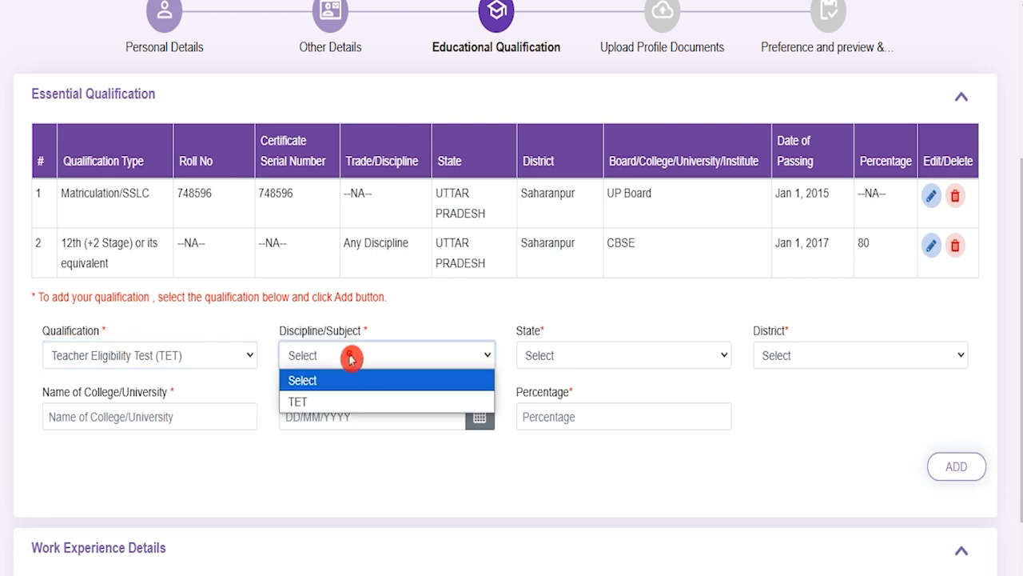
{"action": "left_click", "coordinate": [335, 402]}
- Set the TET qualification's state to UTTAR PRADESH and its district to Saharanpur
{"action": "left_click", "coordinate": [586, 365]}
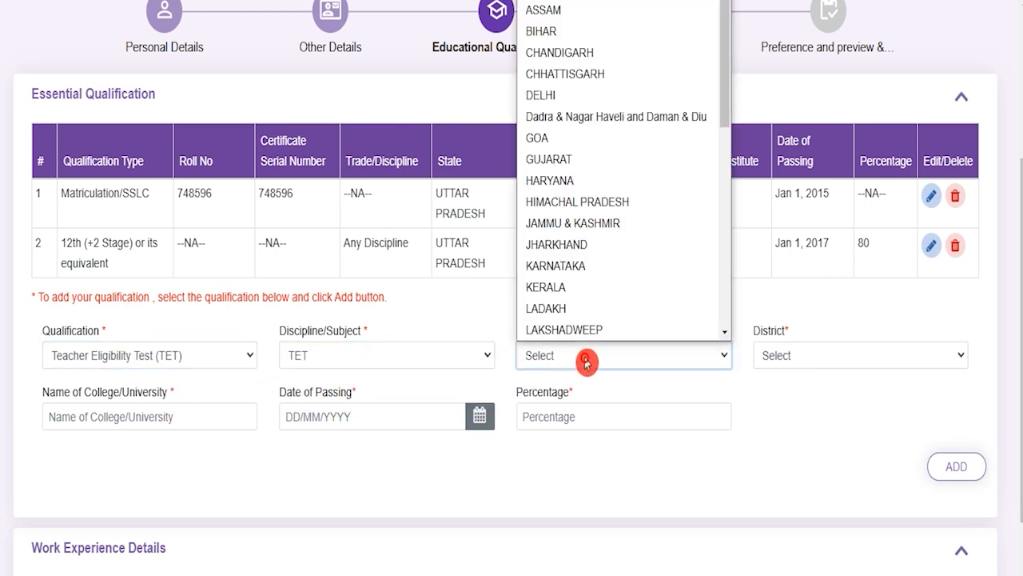
{"action": "key", "text": "u"}
{"action": "key", "text": "Return"}
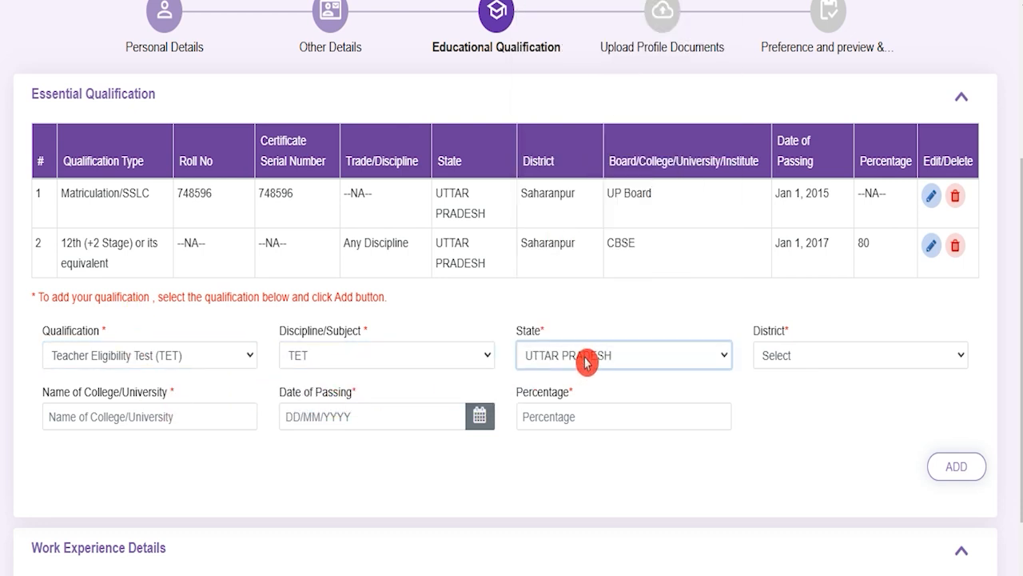
{"action": "left_click", "coordinate": [836, 359]}
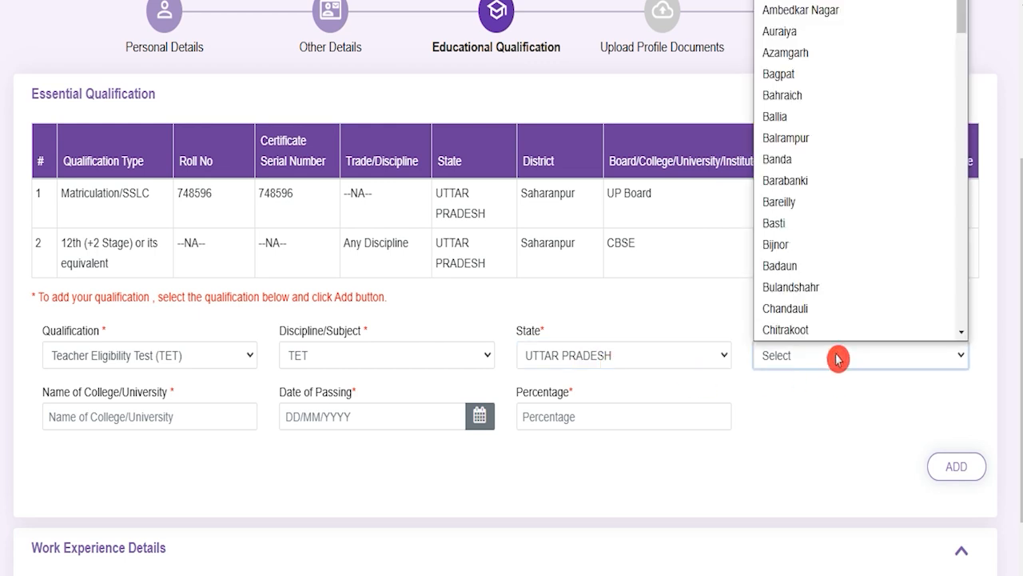
{"action": "key", "text": "s"}
{"action": "key", "text": "Return"}
- Enter JIC as the TET college name and 80 as the percentage, leave the passing date blank, and try to add the qualification
{"action": "left_click", "coordinate": [152, 413]}
{"action": "type", "text": "JIC"}
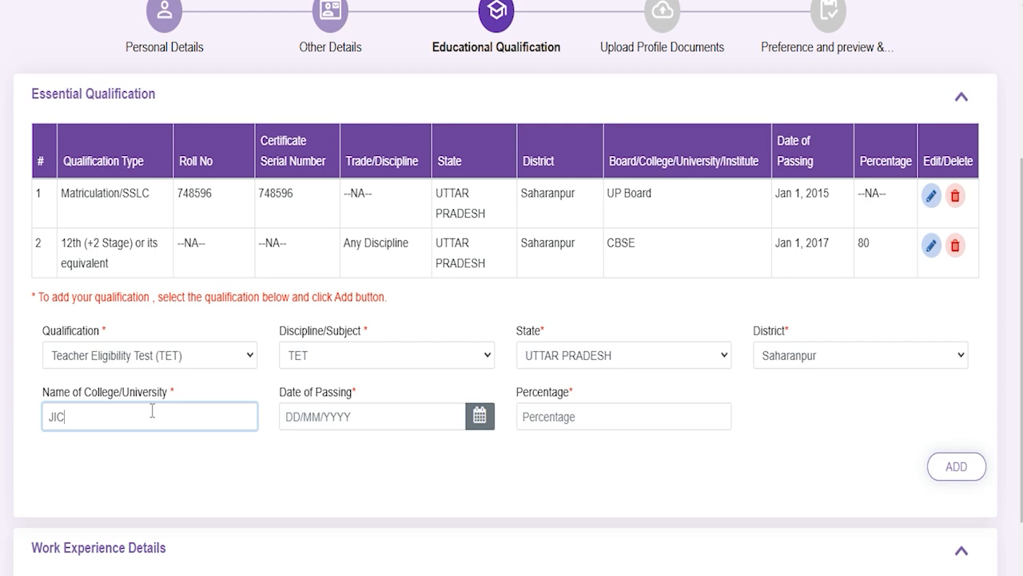
{"action": "left_click", "coordinate": [323, 412]}
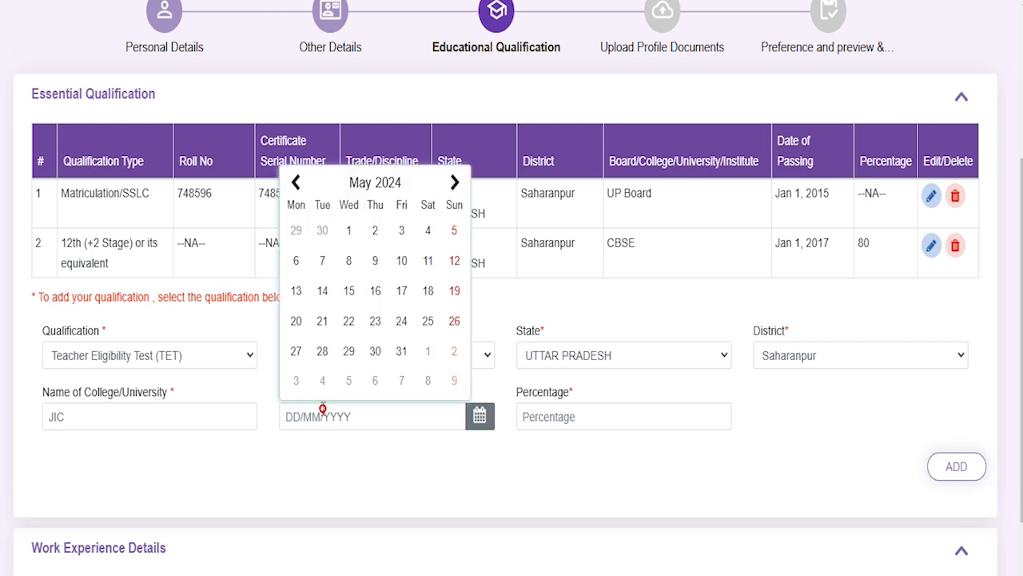
{"action": "left_click", "coordinate": [612, 418]}
{"action": "type", "text": "80"}
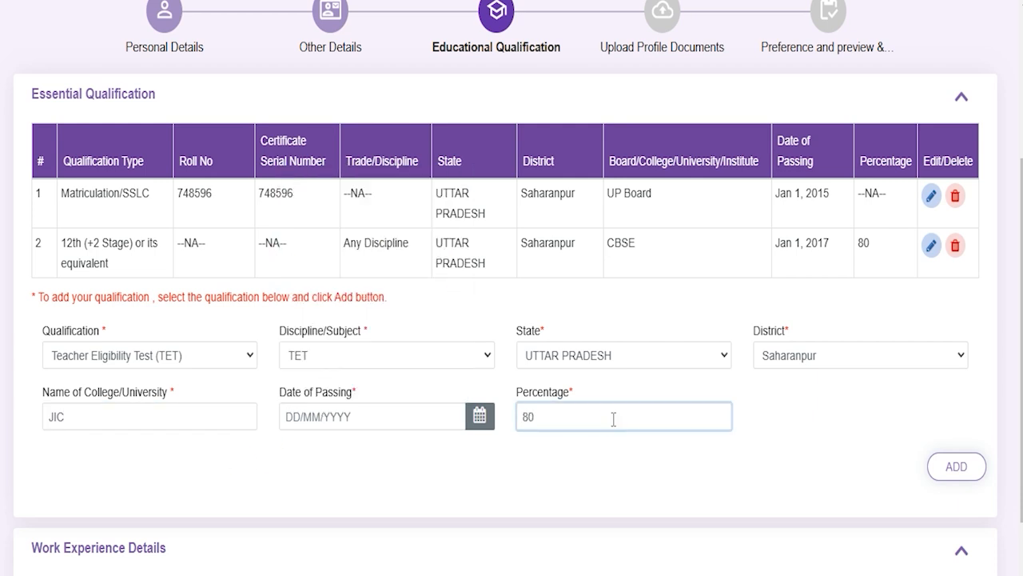
{"action": "left_click", "coordinate": [959, 476]}
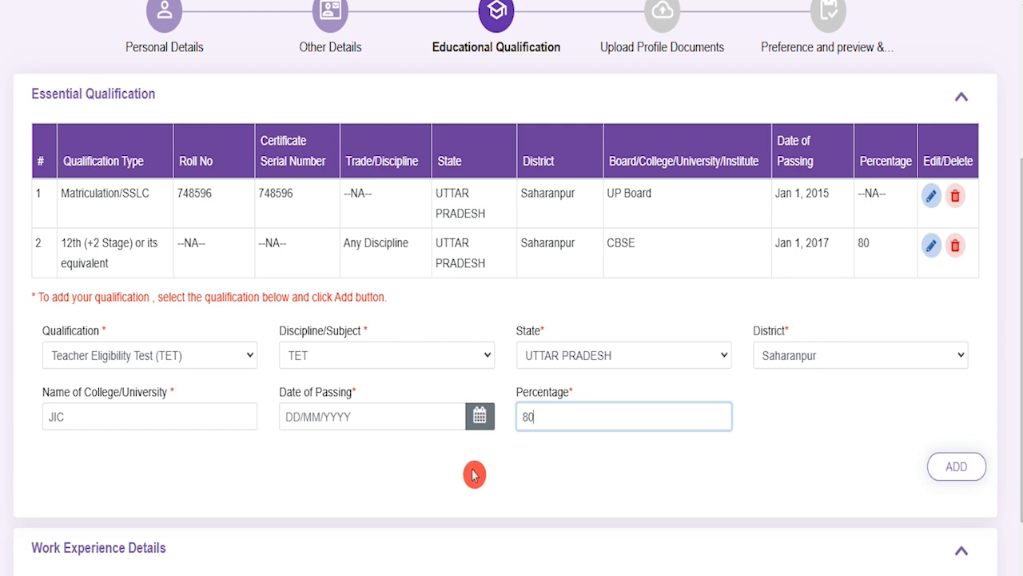
- Examine the Work Experience Details choices for nature of experience, present or past employment, and the from date without selecting any
{"action": "scroll", "coordinate": [474, 474], "scroll_direction": "down", "scroll_amount": 2}
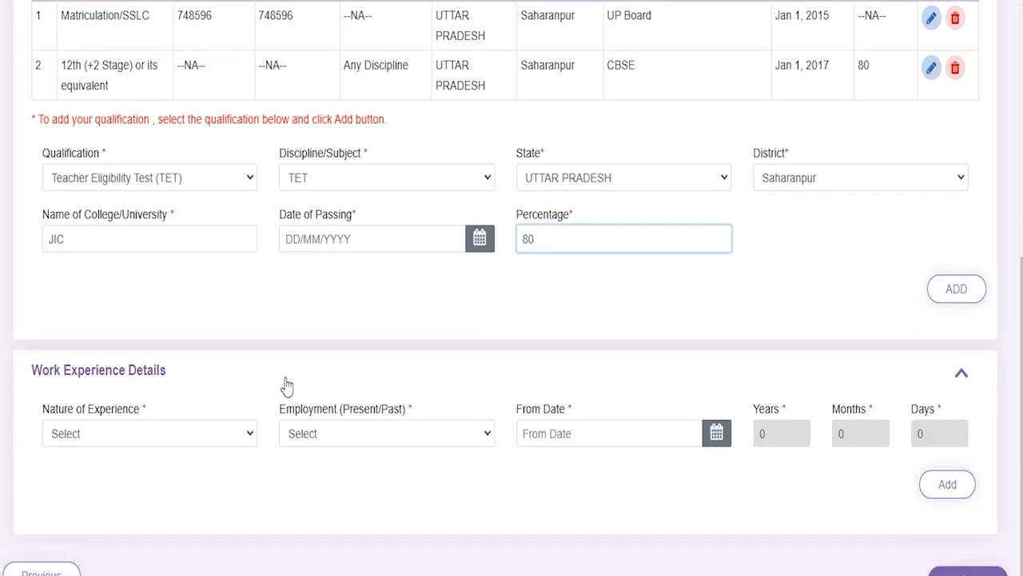
{"action": "left_click", "coordinate": [160, 446]}
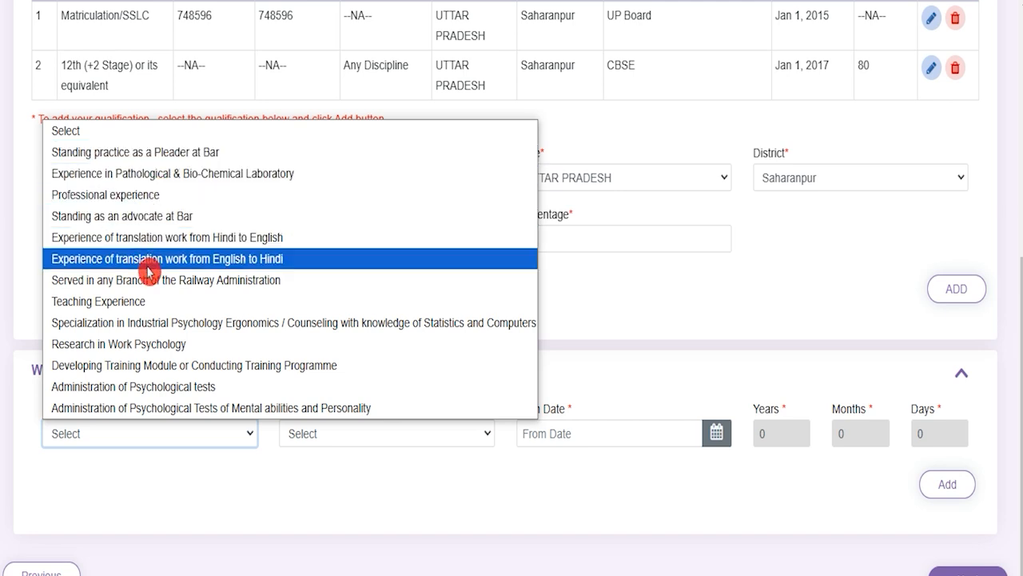
{"action": "left_click", "coordinate": [286, 504]}
{"action": "scroll", "coordinate": [372, 439], "scroll_direction": "down", "scroll_amount": 1}
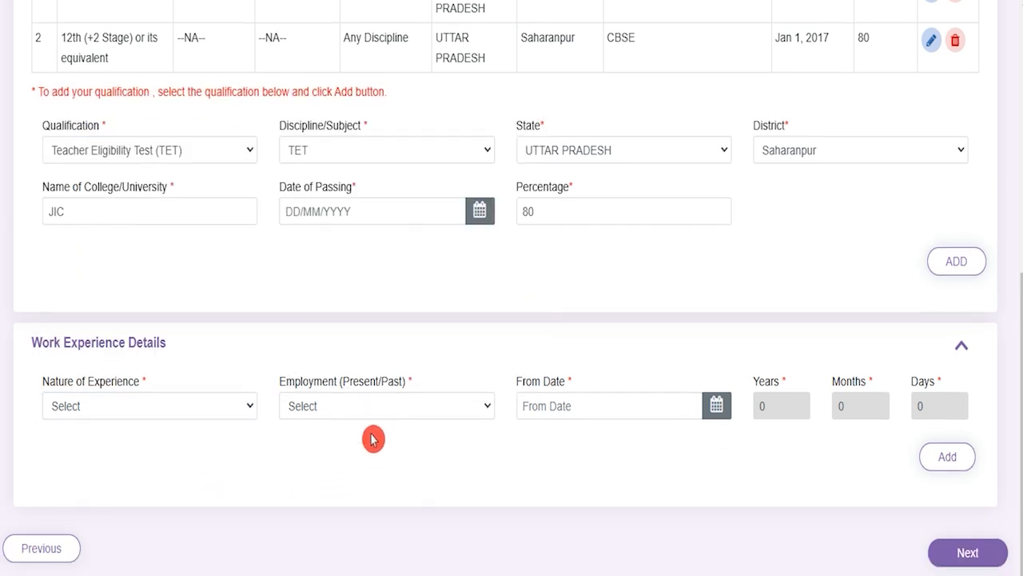
{"action": "left_click", "coordinate": [367, 408]}
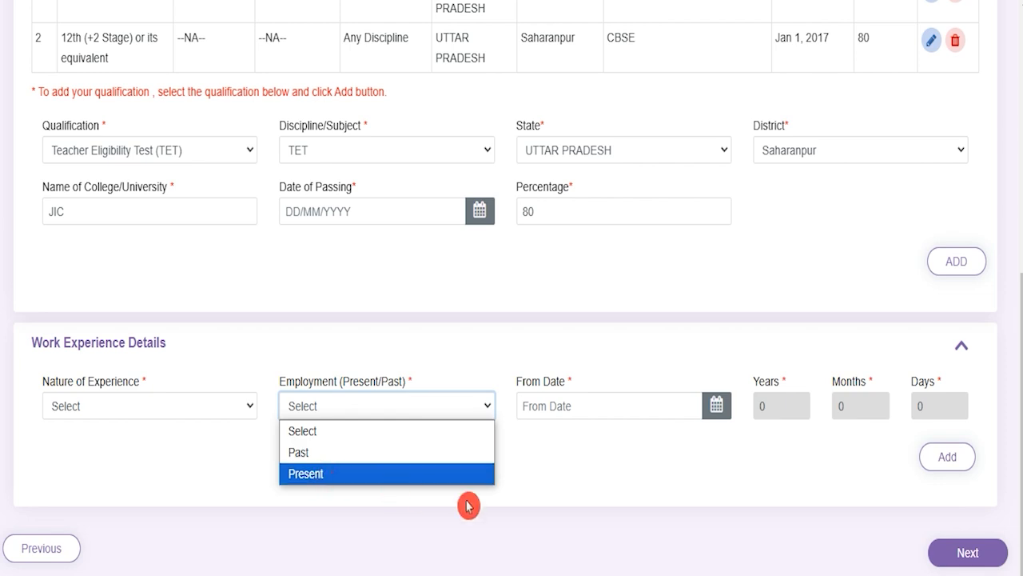
{"action": "left_click", "coordinate": [632, 483]}
{"action": "left_click", "coordinate": [618, 406]}
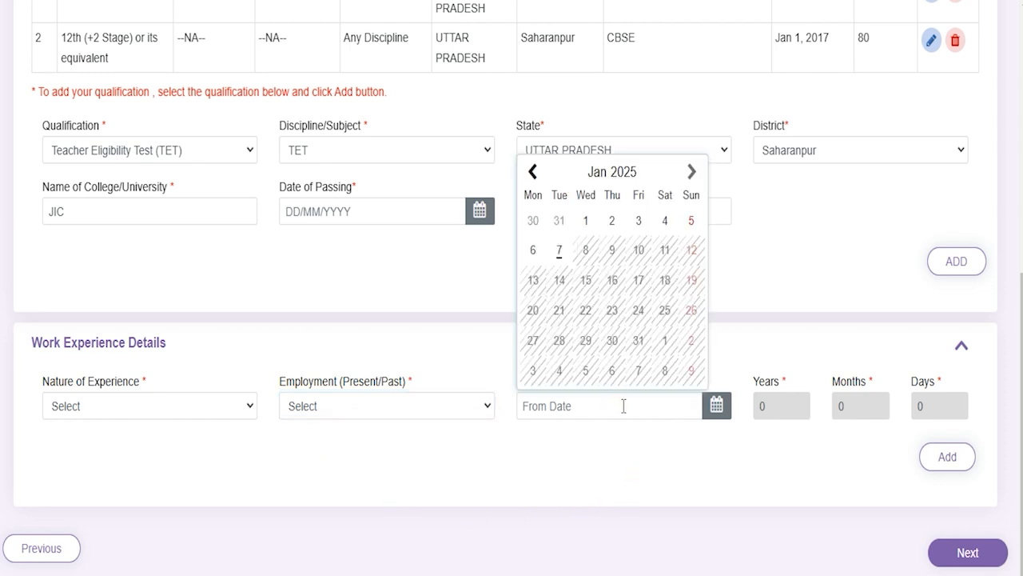
{"action": "left_click", "coordinate": [698, 480]}
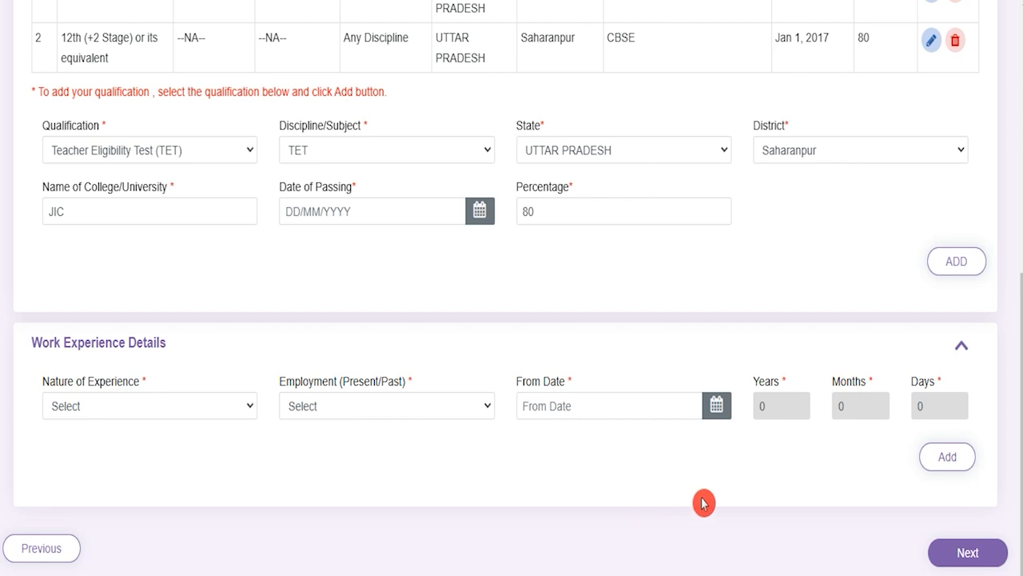
- Proceed to the Upload Profile Documents stage and check the file size limits for the applicant's passport photograph
{"action": "left_click", "coordinate": [967, 552]}
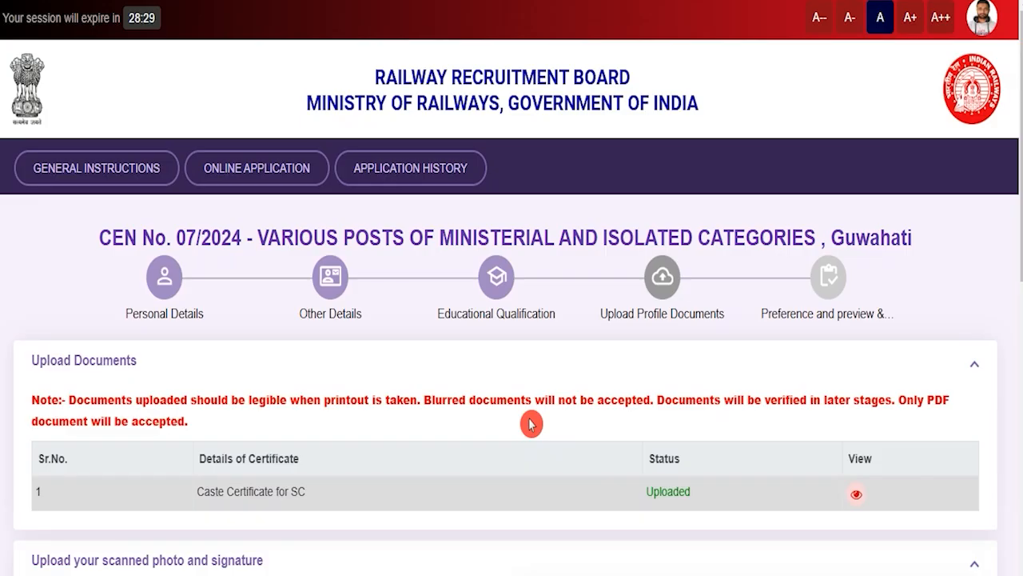
{"action": "scroll", "coordinate": [531, 424], "scroll_direction": "down", "scroll_amount": 10}
{"action": "scroll", "coordinate": [530, 424], "scroll_direction": "down", "scroll_amount": 1}
{"action": "scroll", "coordinate": [530, 424], "scroll_direction": "up", "scroll_amount": 3}
{"action": "scroll", "coordinate": [531, 424], "scroll_direction": "up", "scroll_amount": 1}
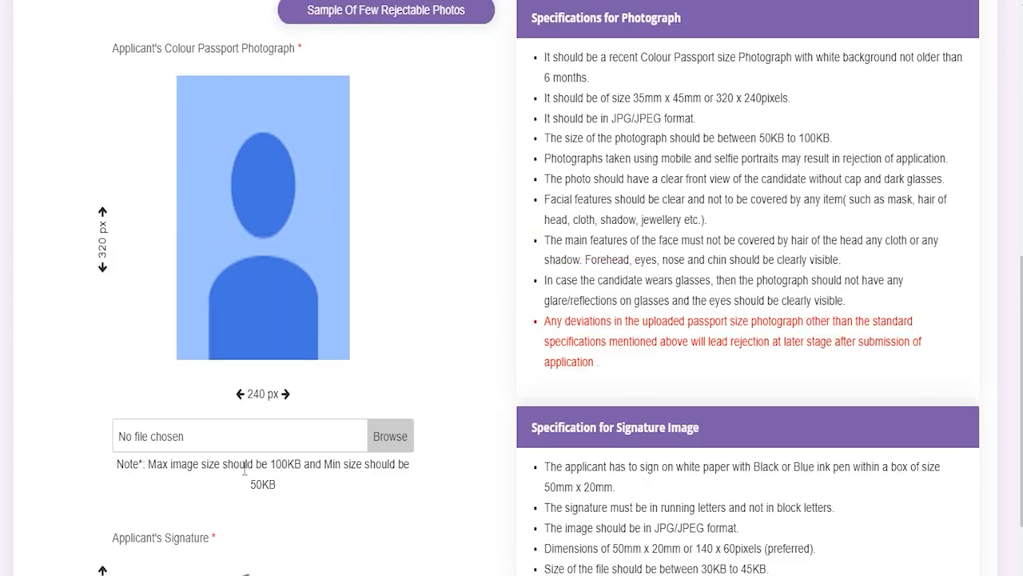
{"action": "left_click_drag", "start_coordinate": [267, 467], "coordinate": [326, 468]}
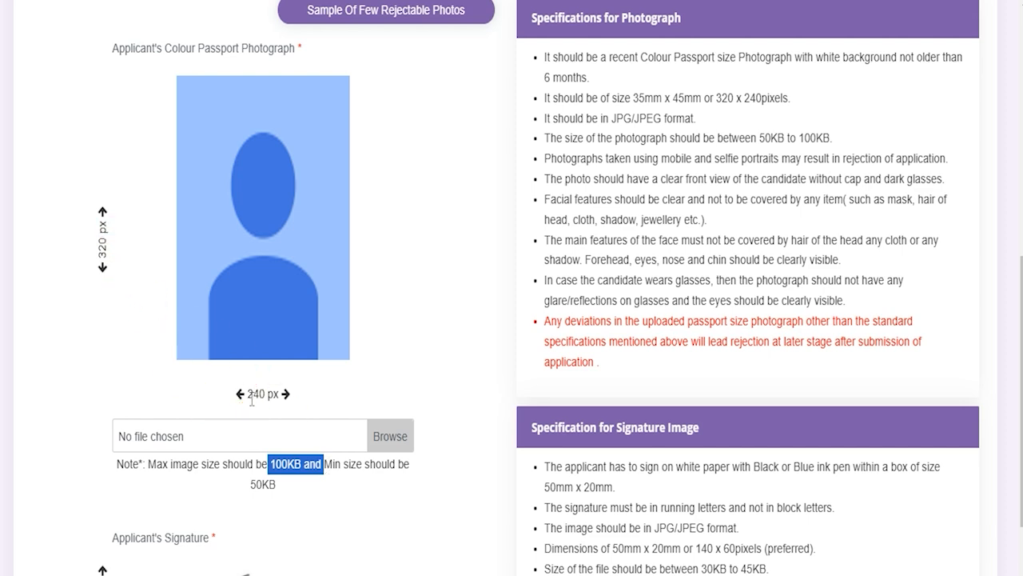
- Review the size limits and image specifications for the applicant's signature and compare them with the photograph specifications
{"action": "scroll", "coordinate": [350, 536], "scroll_direction": "down", "scroll_amount": 3}
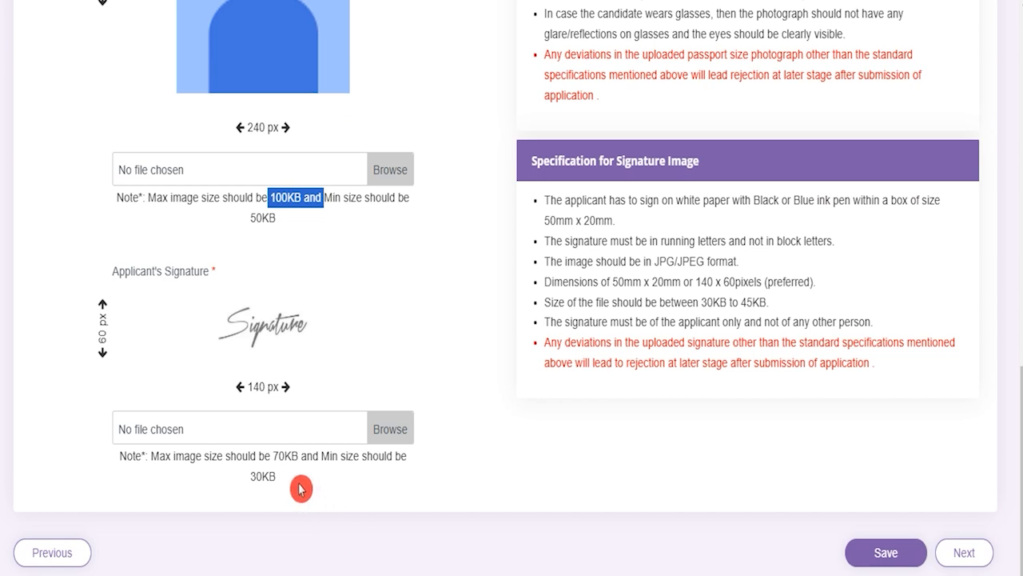
{"action": "left_click_drag", "start_coordinate": [249, 473], "coordinate": [285, 457]}
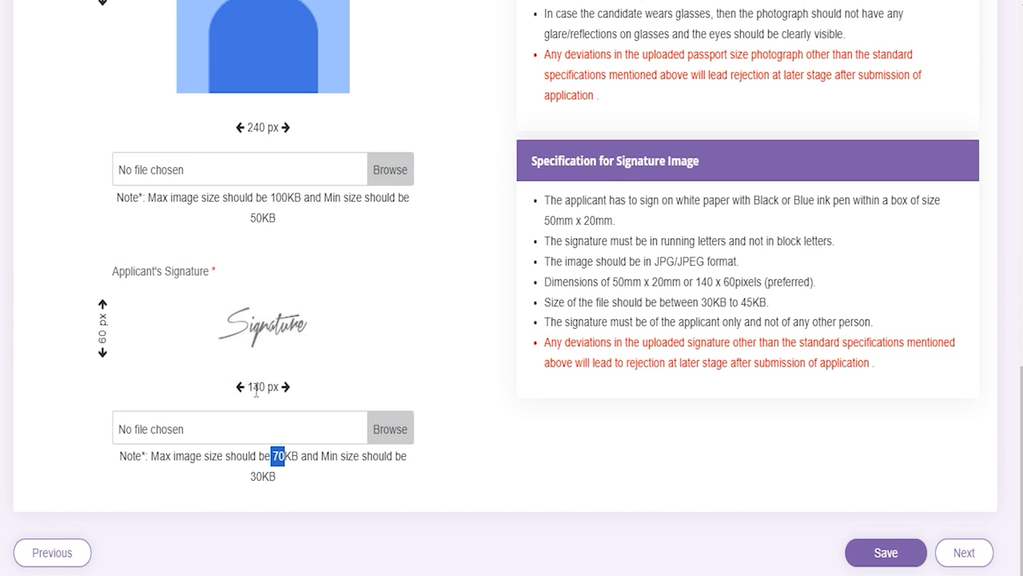
{"action": "scroll", "coordinate": [292, 431], "scroll_direction": "up", "scroll_amount": 1}
{"action": "scroll", "coordinate": [292, 430], "scroll_direction": "up", "scroll_amount": 1}
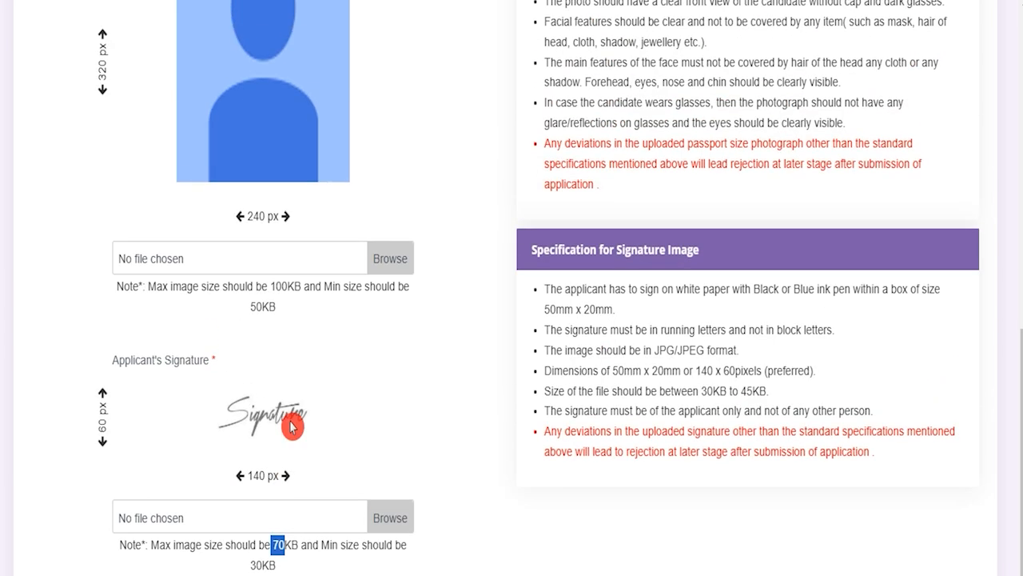
{"action": "scroll", "coordinate": [503, 407], "scroll_direction": "up", "scroll_amount": 2}
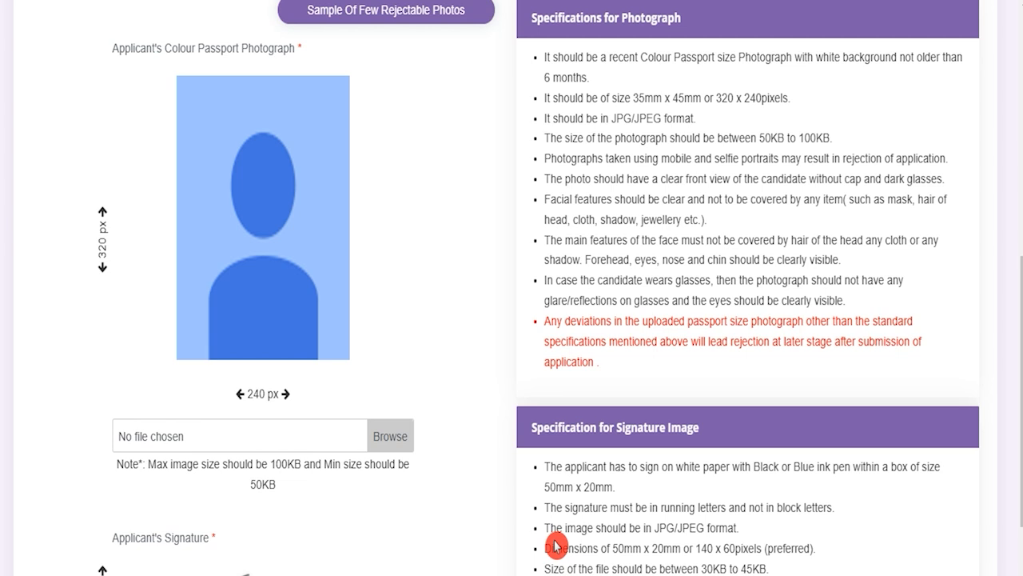
{"action": "scroll", "coordinate": [555, 543], "scroll_direction": "down", "scroll_amount": 1}
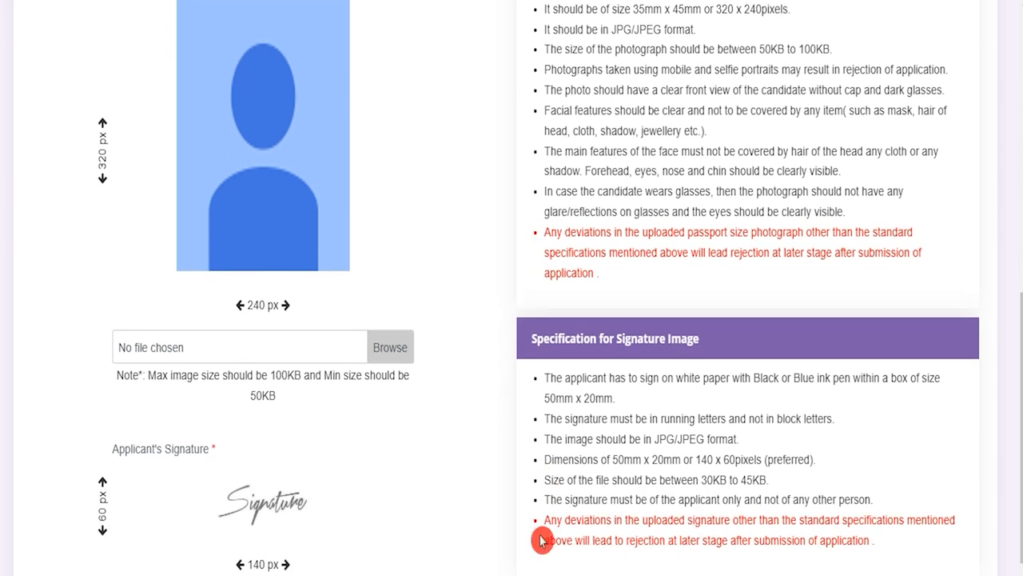
{"action": "scroll", "coordinate": [496, 504], "scroll_direction": "down", "scroll_amount": 1}
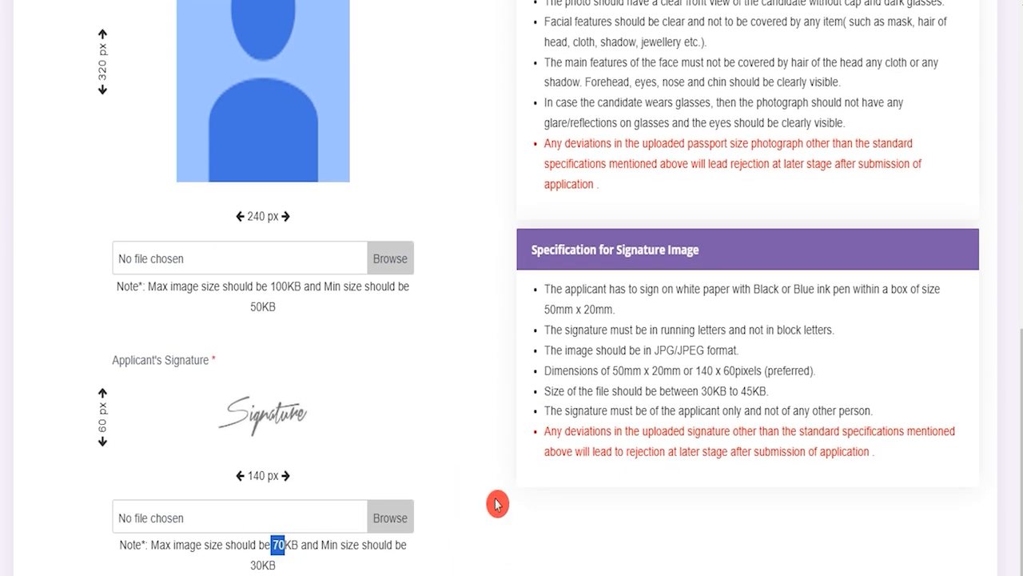
- Load 67kb.jpg as the applicant's passport photograph and the 38.3 KB JPG as the signature, and check both previews
{"action": "scroll", "coordinate": [497, 504], "scroll_direction": "up", "scroll_amount": 2}
{"action": "left_click", "coordinate": [391, 432]}
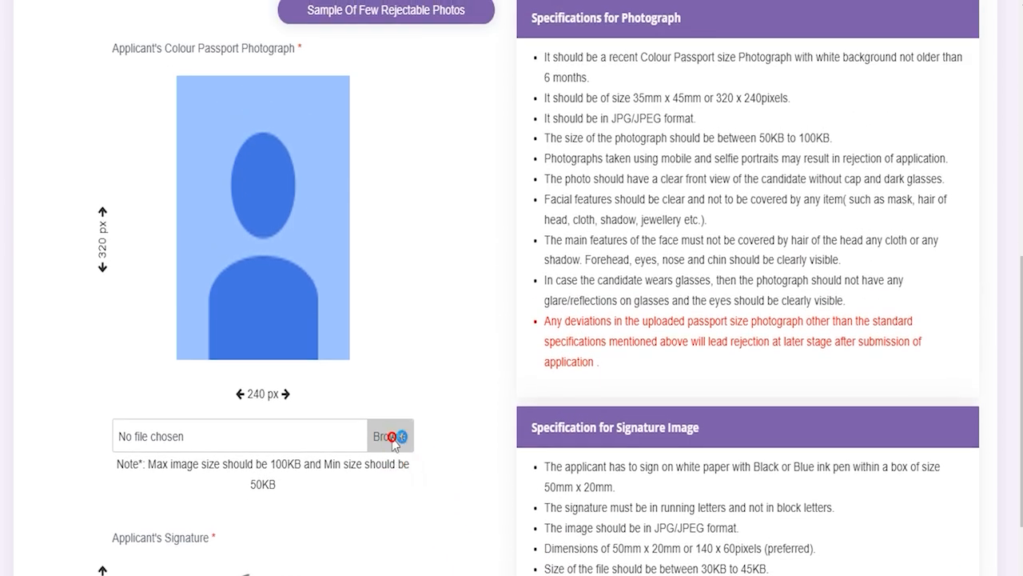
{"action": "left_click", "coordinate": [728, 462]}
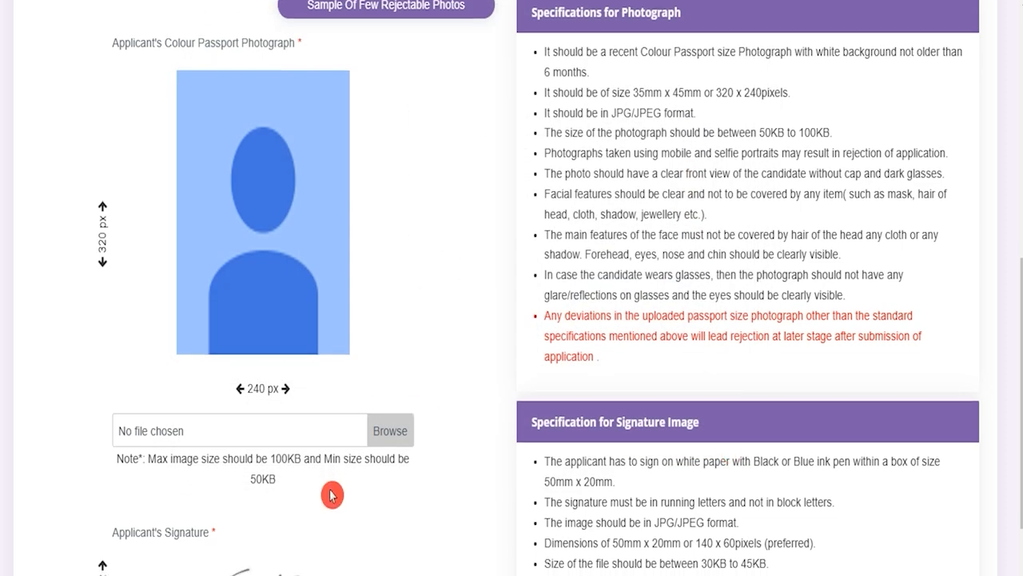
{"action": "scroll", "coordinate": [332, 496], "scroll_direction": "down", "scroll_amount": 2}
{"action": "scroll", "coordinate": [484, 481], "scroll_direction": "up", "scroll_amount": 3}
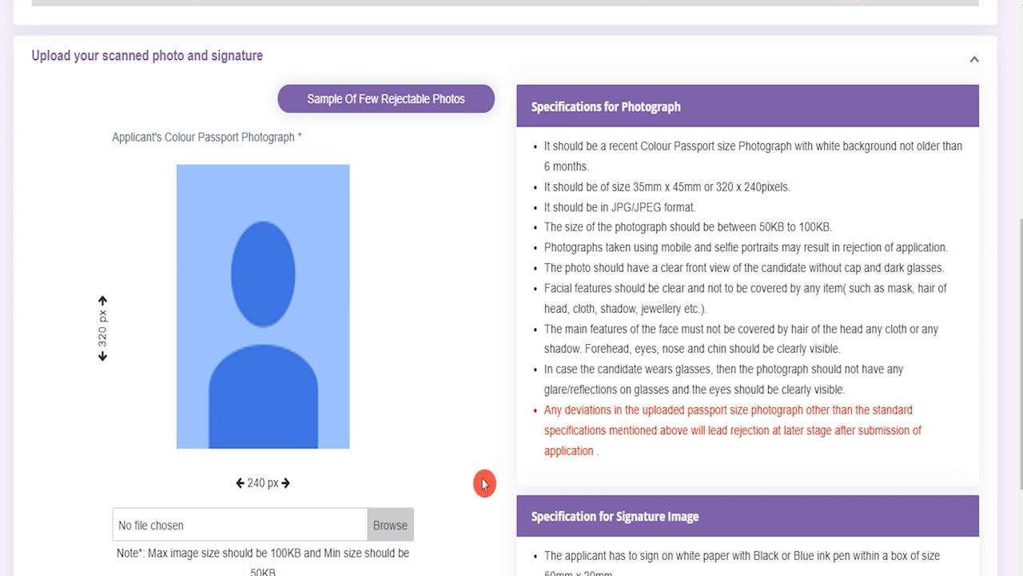
{"action": "scroll", "coordinate": [484, 483], "scroll_direction": "down", "scroll_amount": 2}
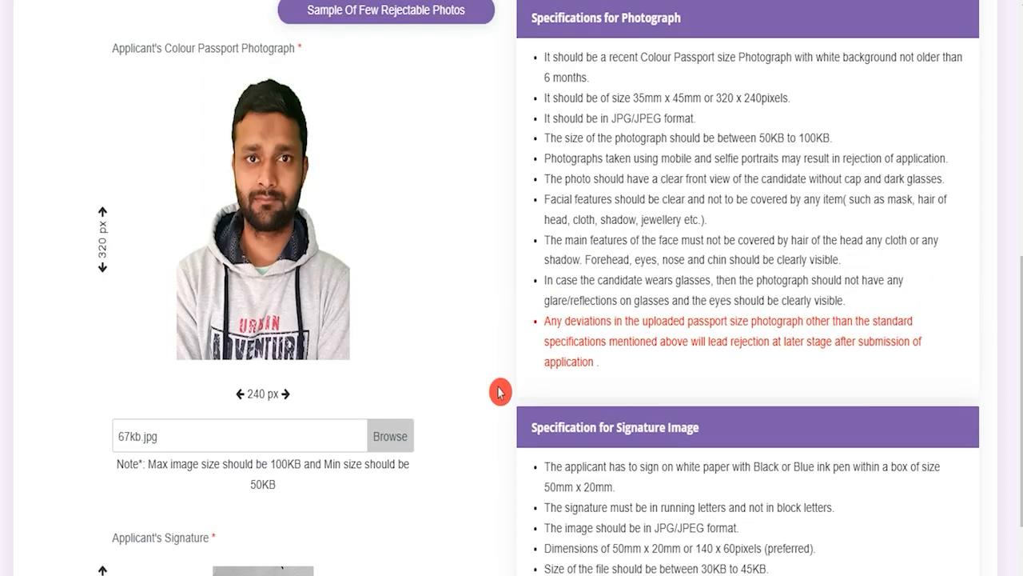
{"action": "scroll", "coordinate": [499, 390], "scroll_direction": "down", "scroll_amount": 3}
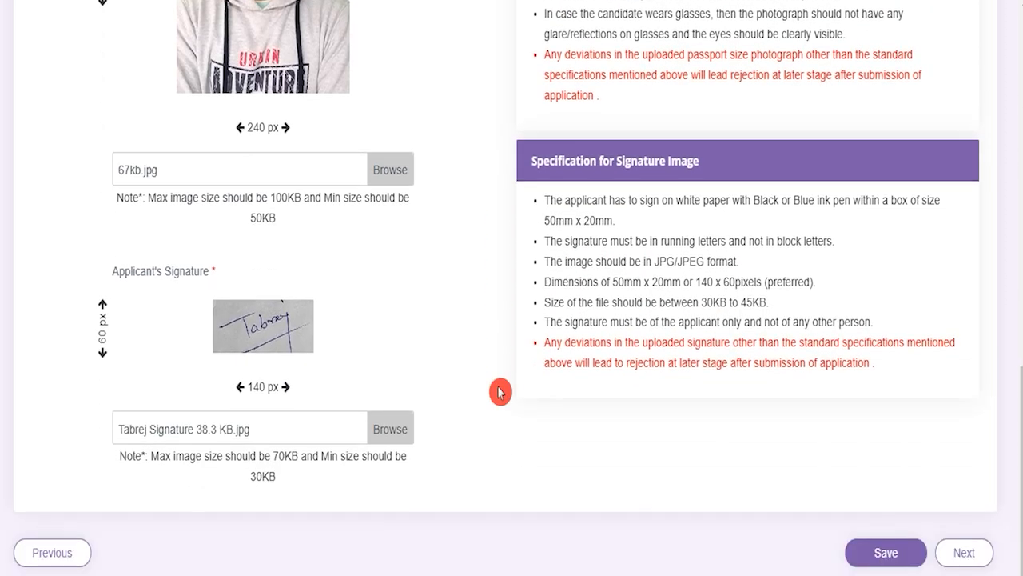